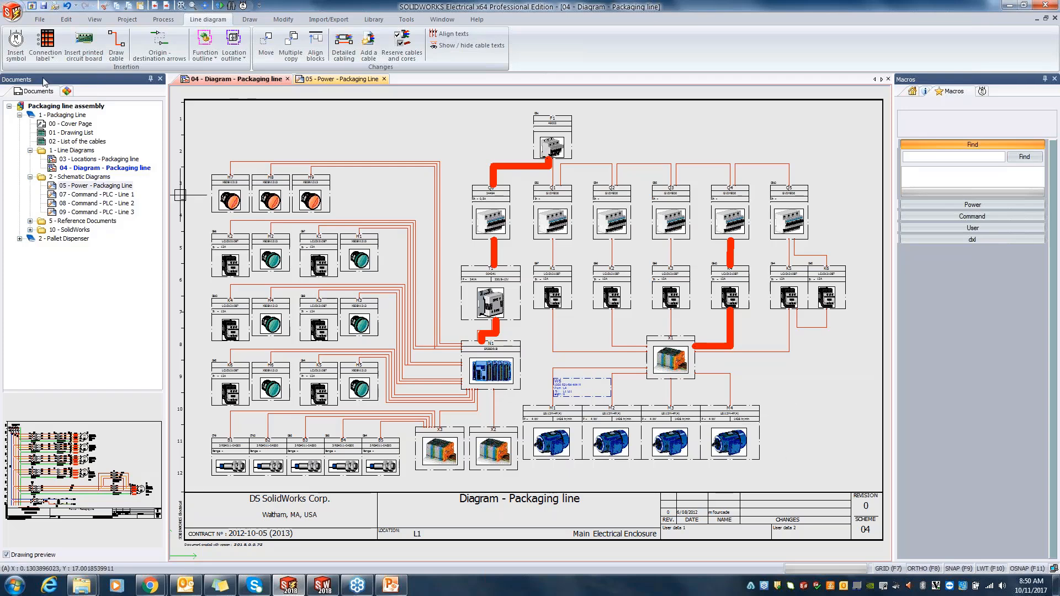
Step: Insert a motor symbol directly to the right of M4 in the line diagram and assign it location L4 - Other Conveyors
click(16, 44)
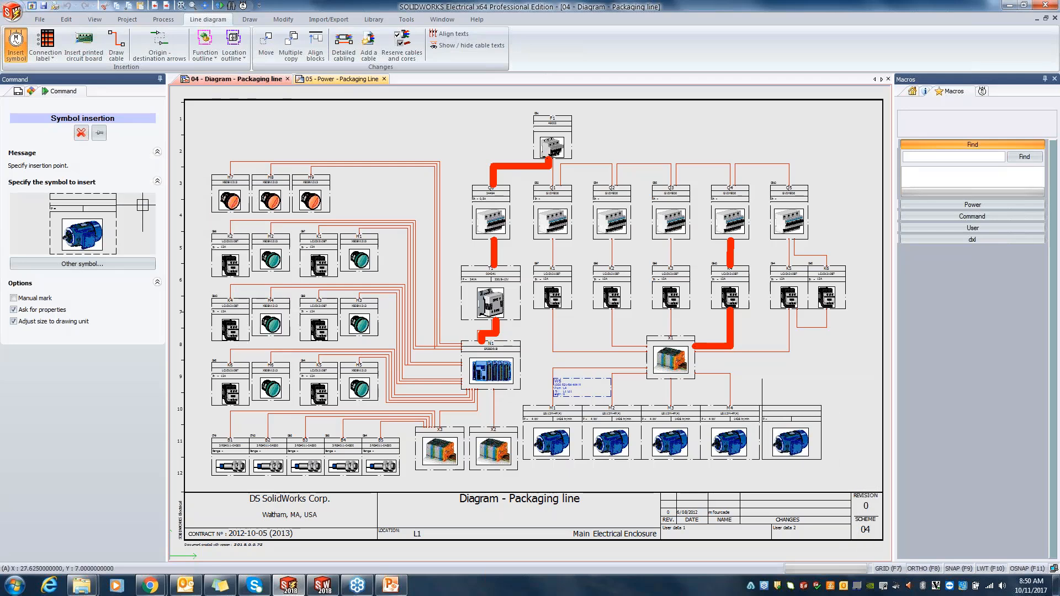
click(787, 408)
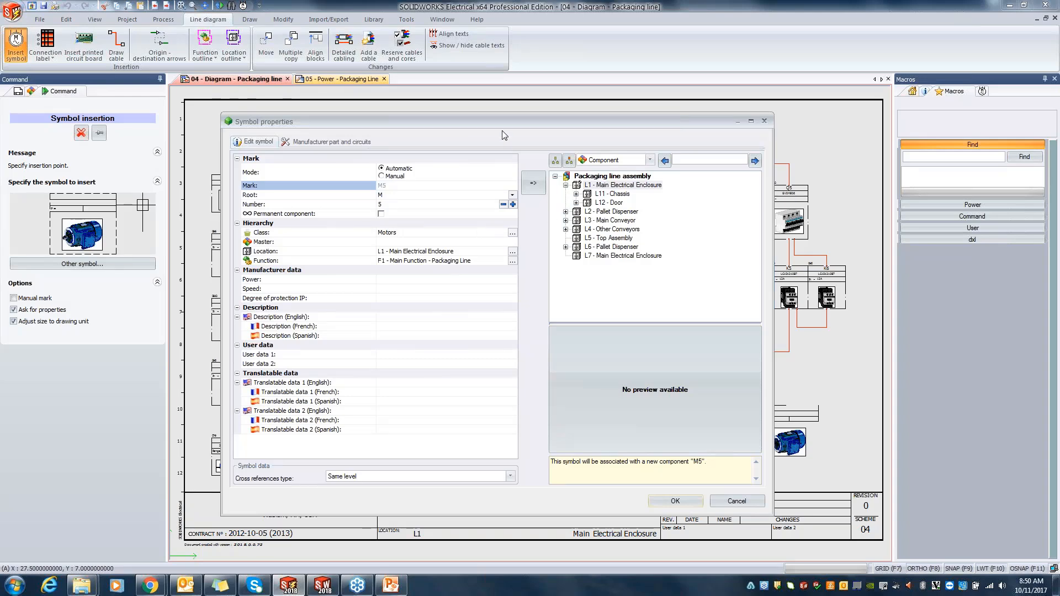
drag(518, 127, 611, 128)
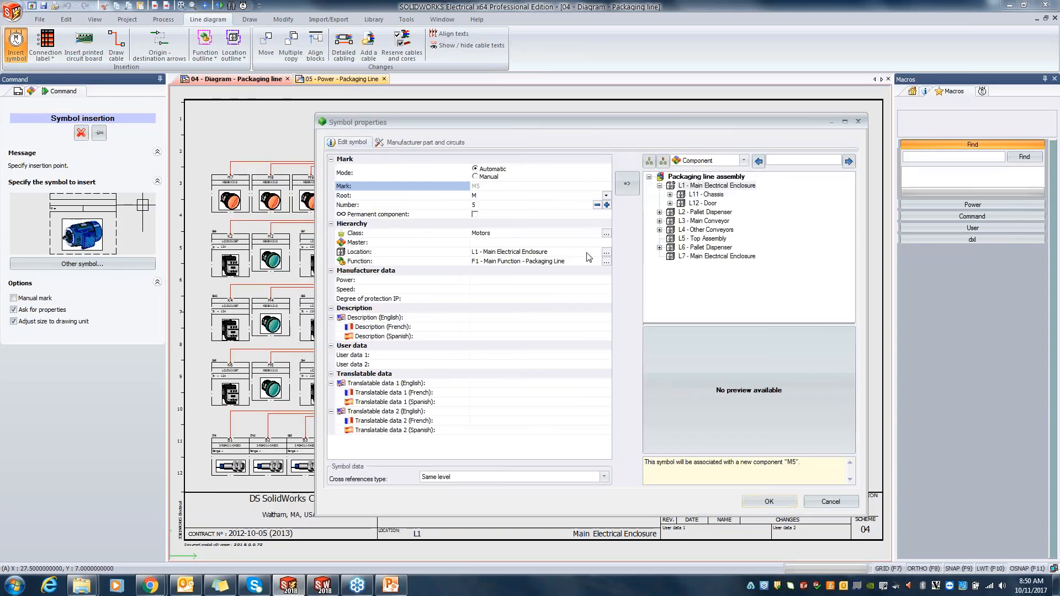
click(607, 255)
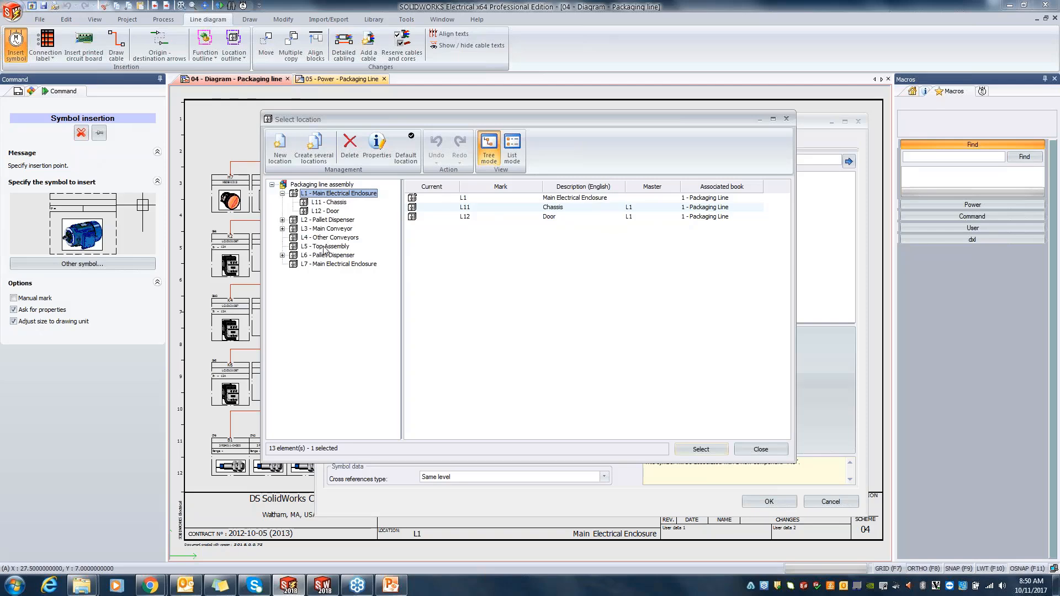
click(329, 237)
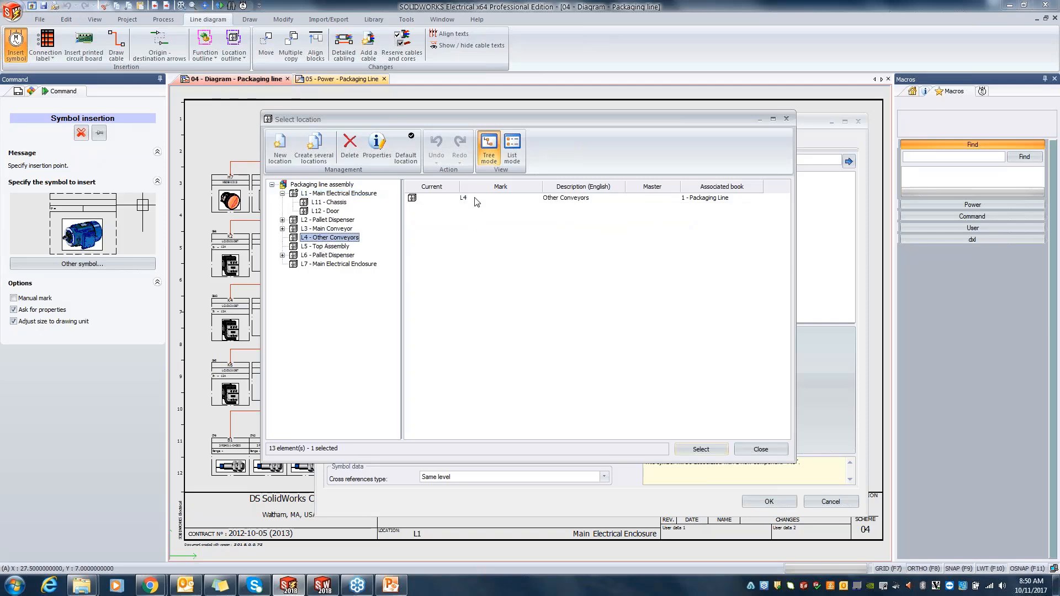
click(477, 200)
click(710, 451)
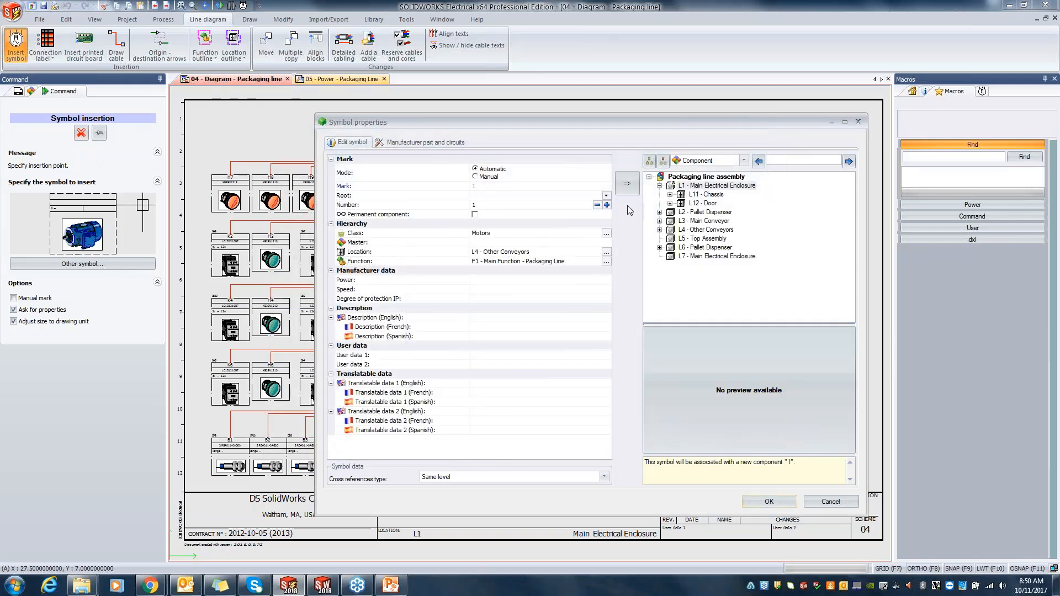
Step: Set the new motor's mark root to M and accept its symbol properties
click(606, 196)
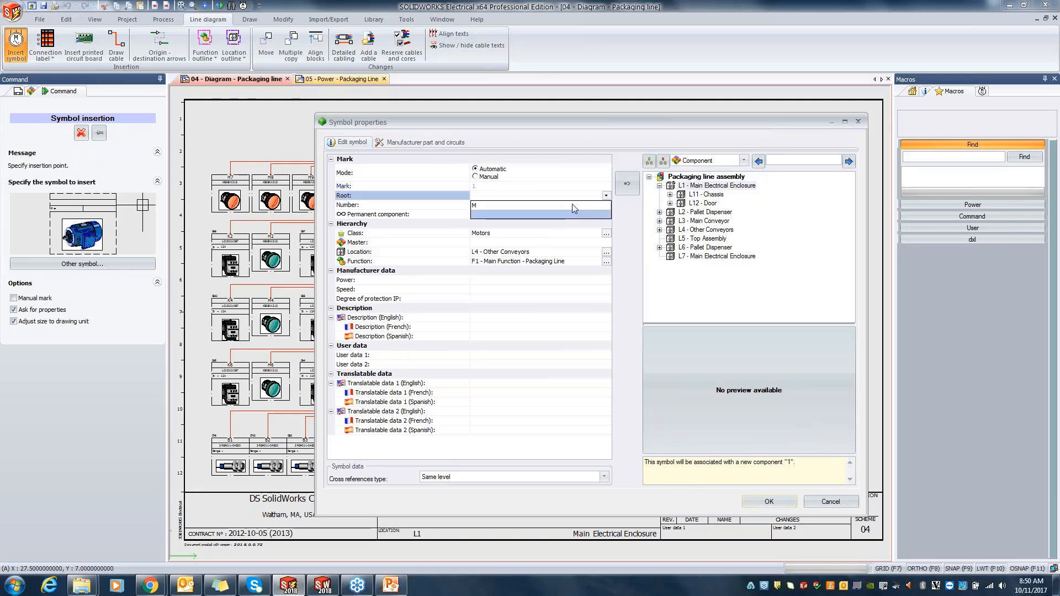
click(567, 208)
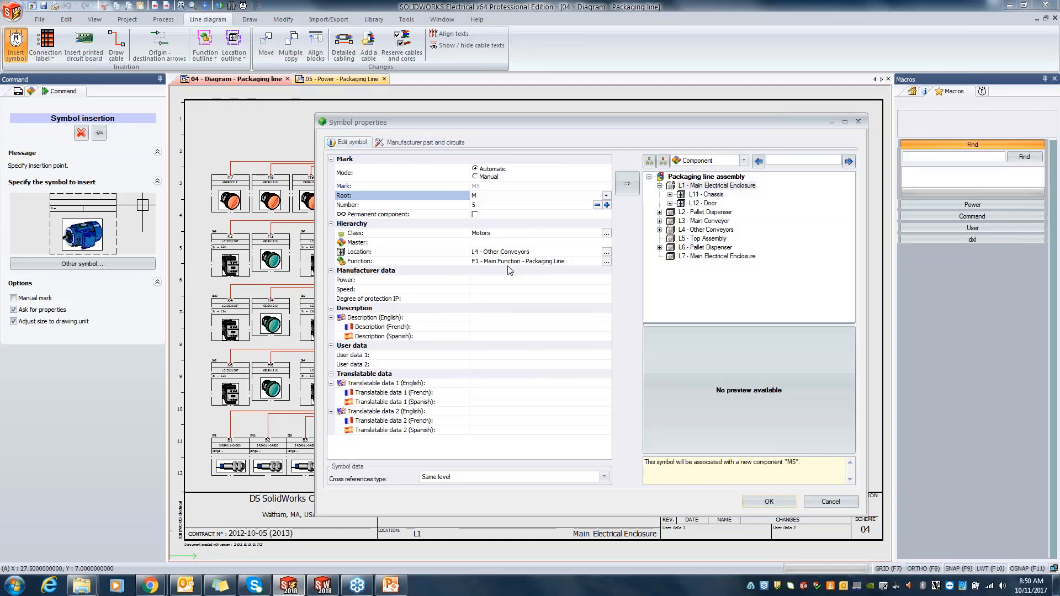
click(769, 501)
Step: Draw a cable from the top of motor M5 to the right side of terminal strip X1
scroll(612, 345, up, 5)
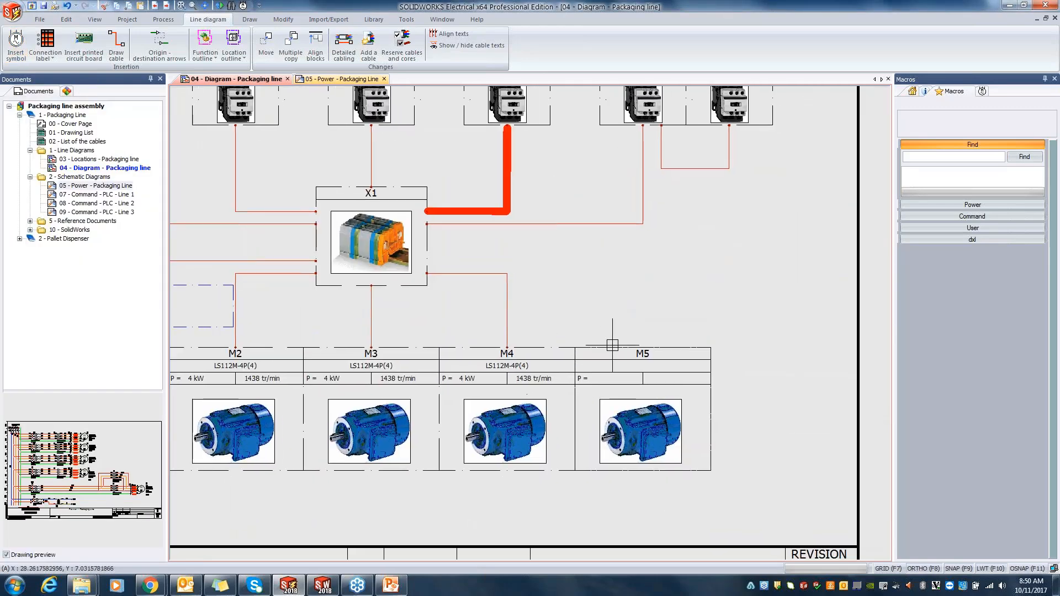
scroll(612, 345, up, 1)
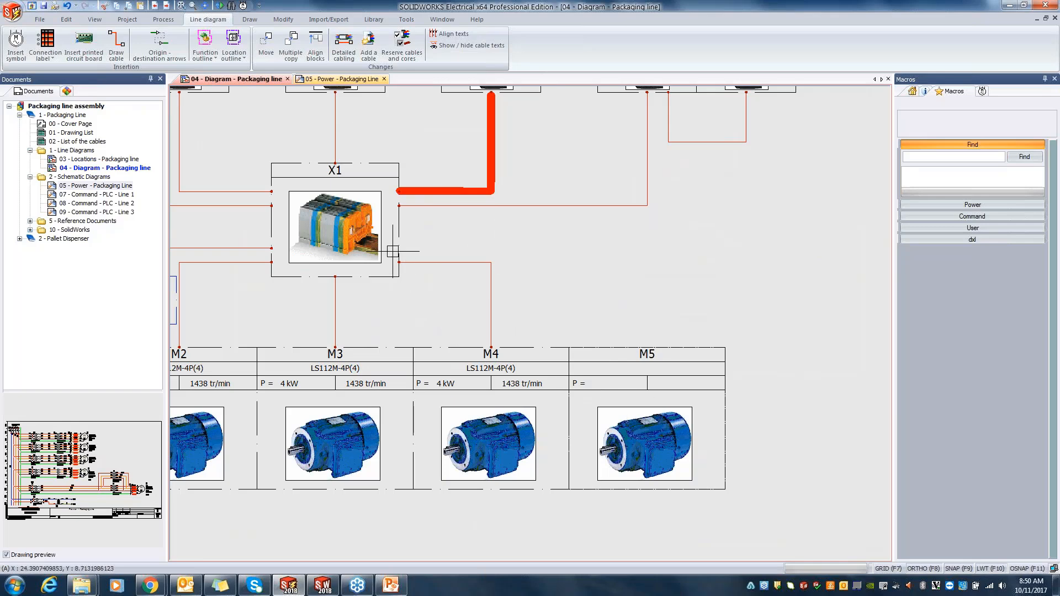
click(116, 46)
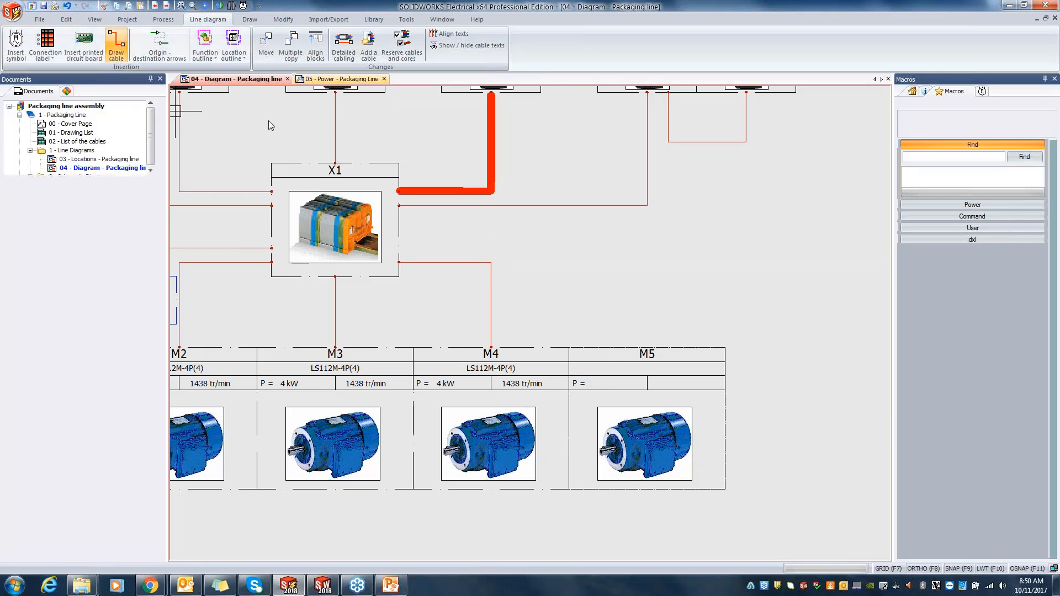
click(633, 348)
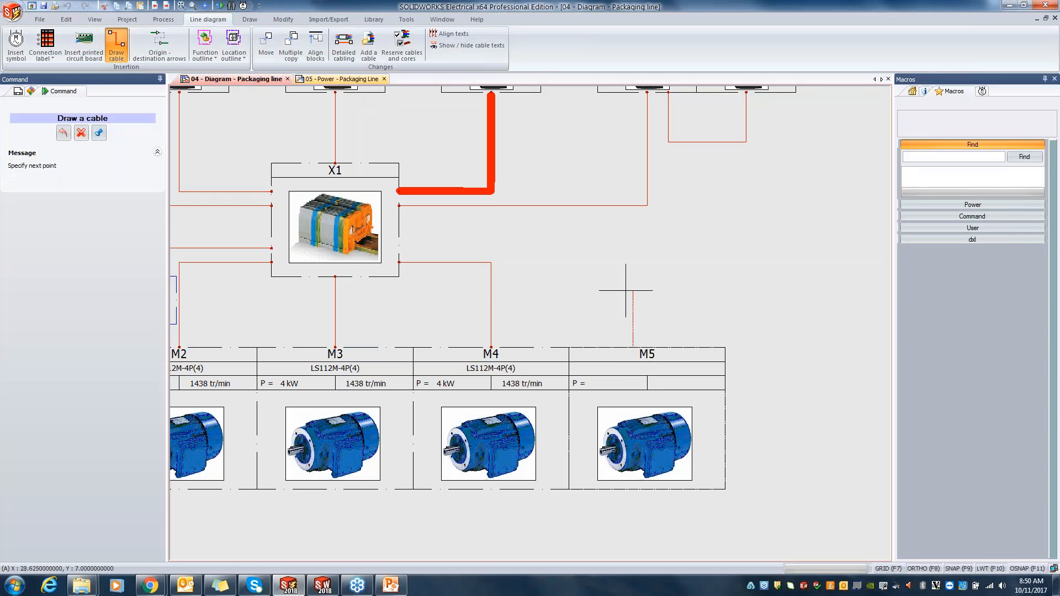
click(512, 227)
click(399, 227)
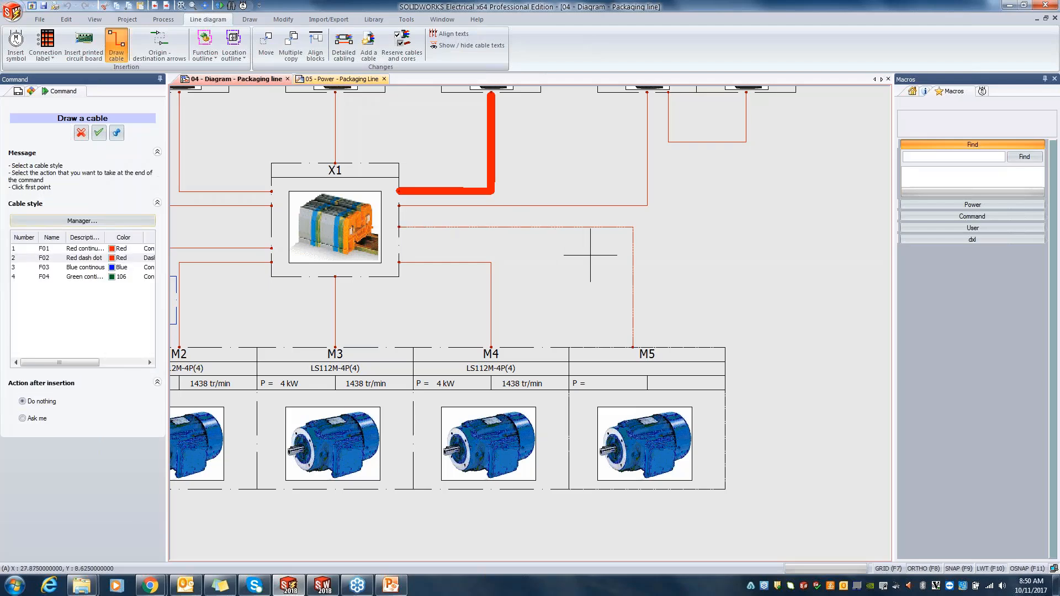
Step: Switch to the 05 - Power - Packaging Line schematic
scroll(590, 255, down, 3)
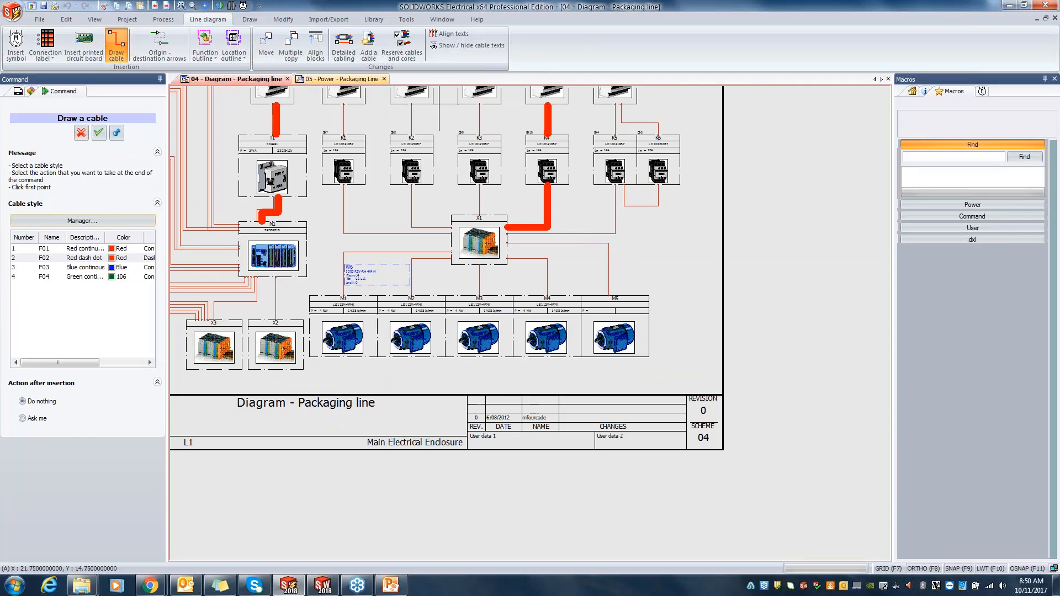
click(336, 79)
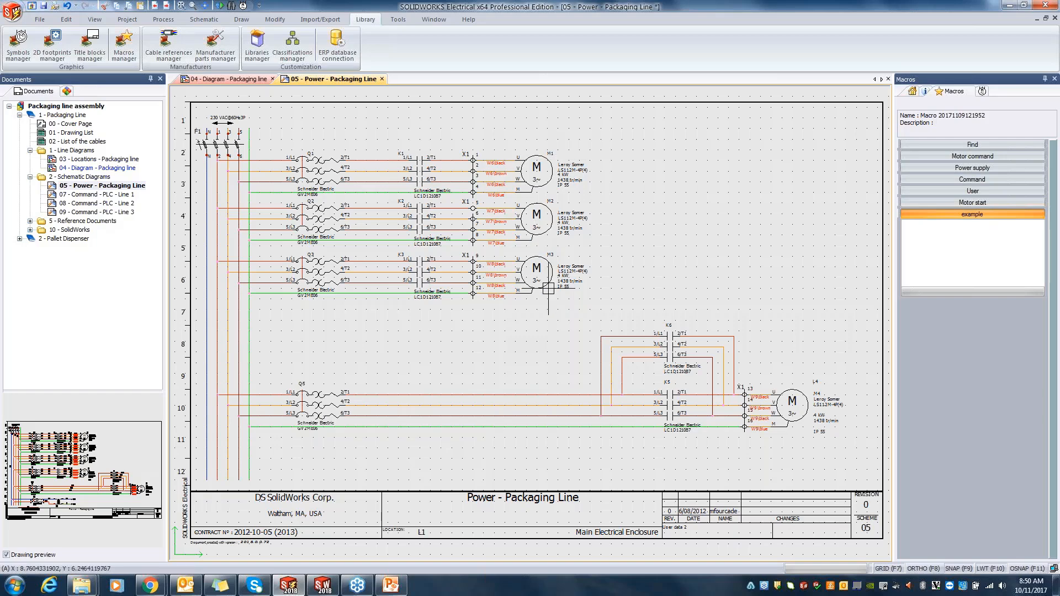
click(572, 311)
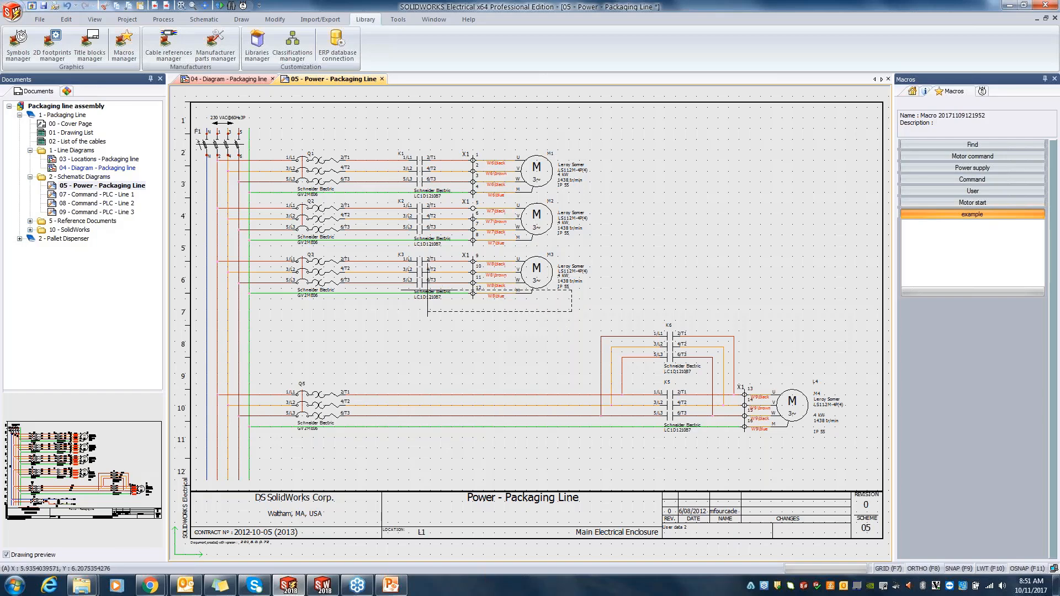
click(284, 251)
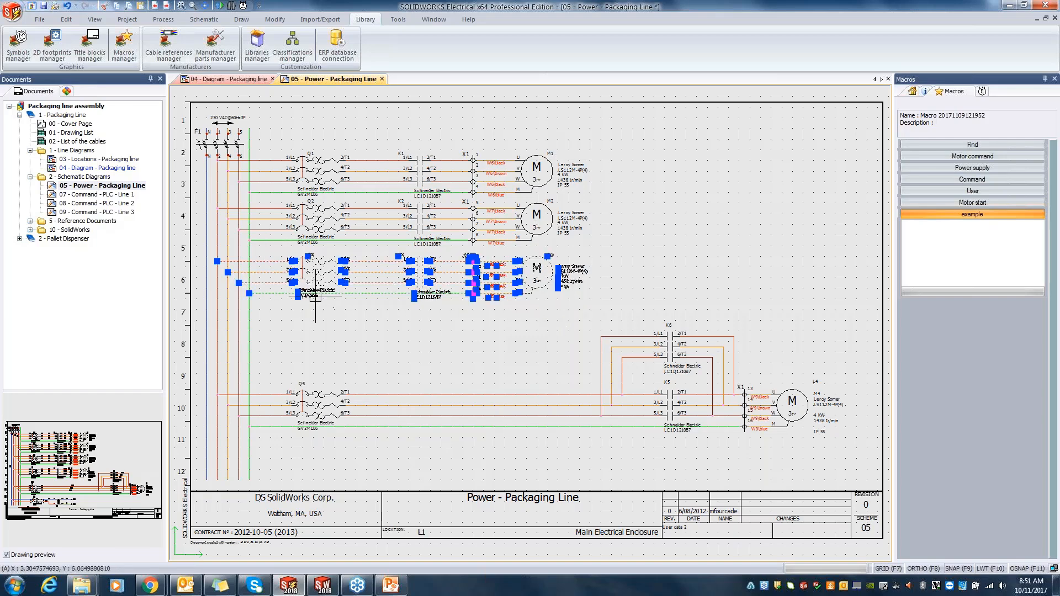
key(ctrl+v)
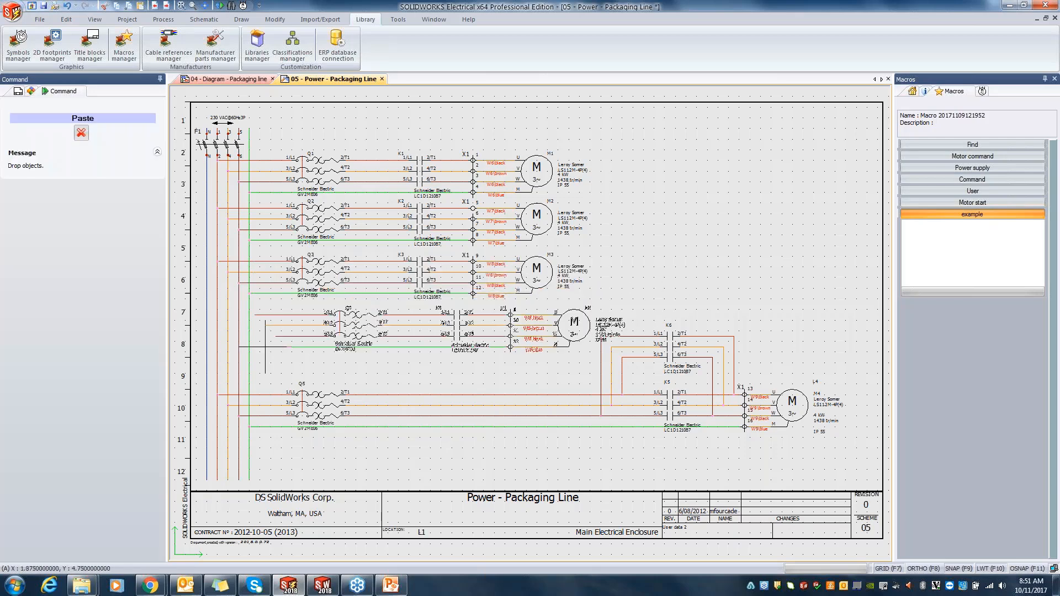
click(253, 347)
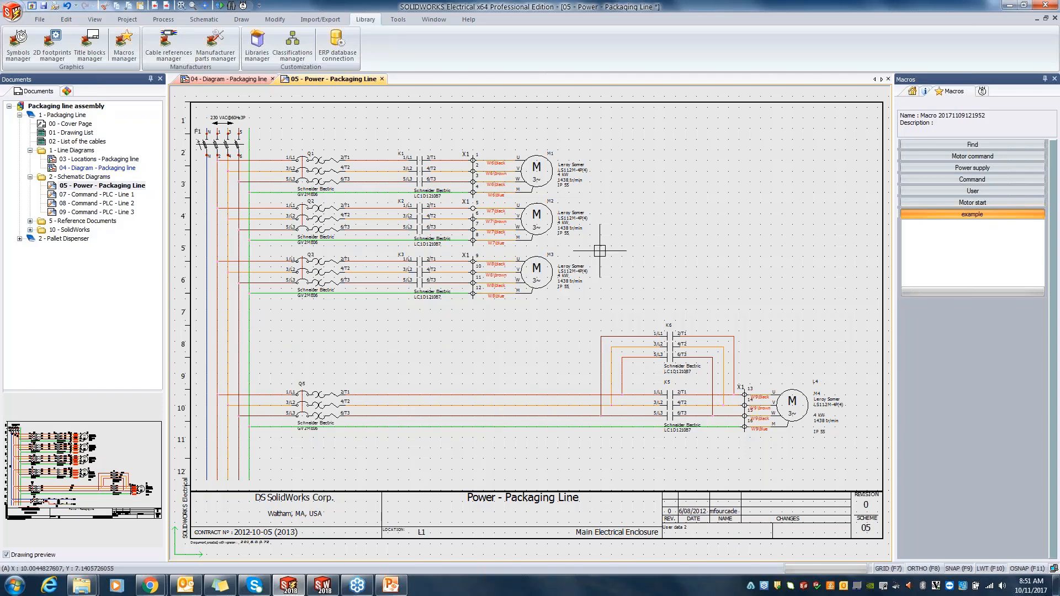
Step: Insert a three-phase motor symbol below M3 and associate it with the existing component M5 in L4 - Other Conveyors
click(203, 21)
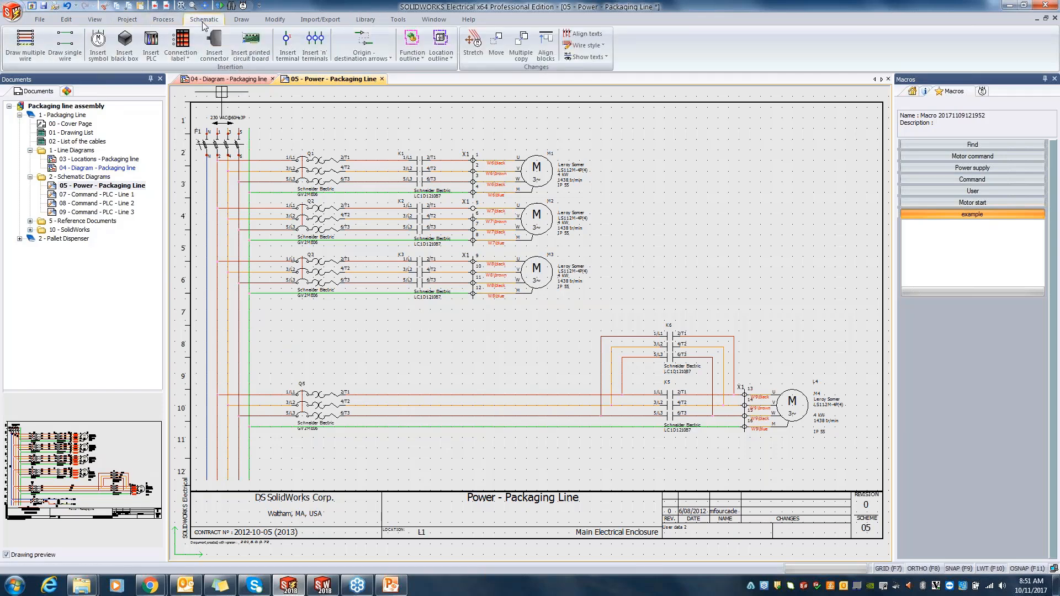
click(98, 43)
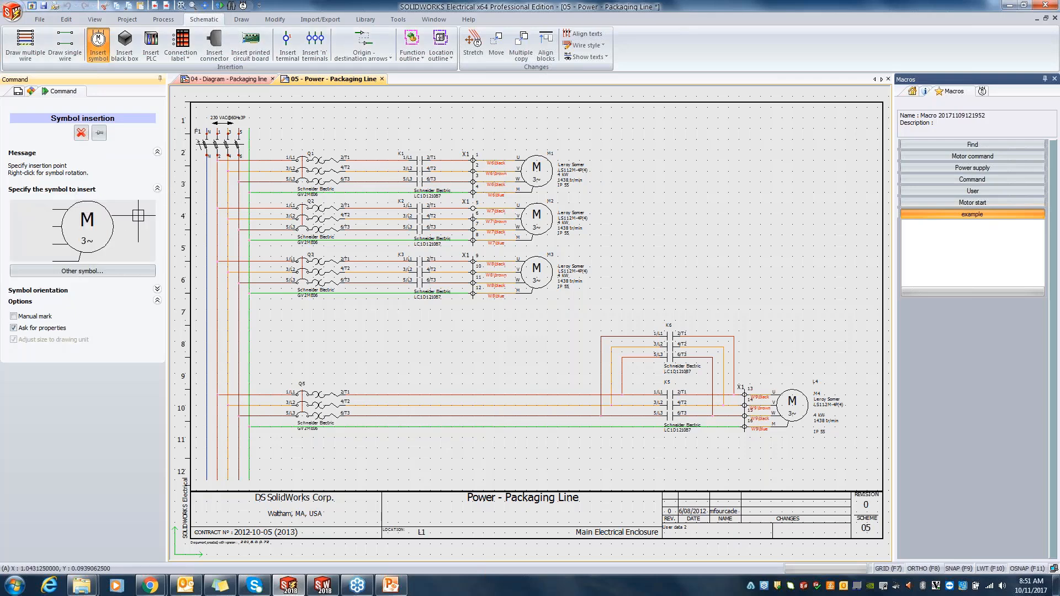
click(110, 273)
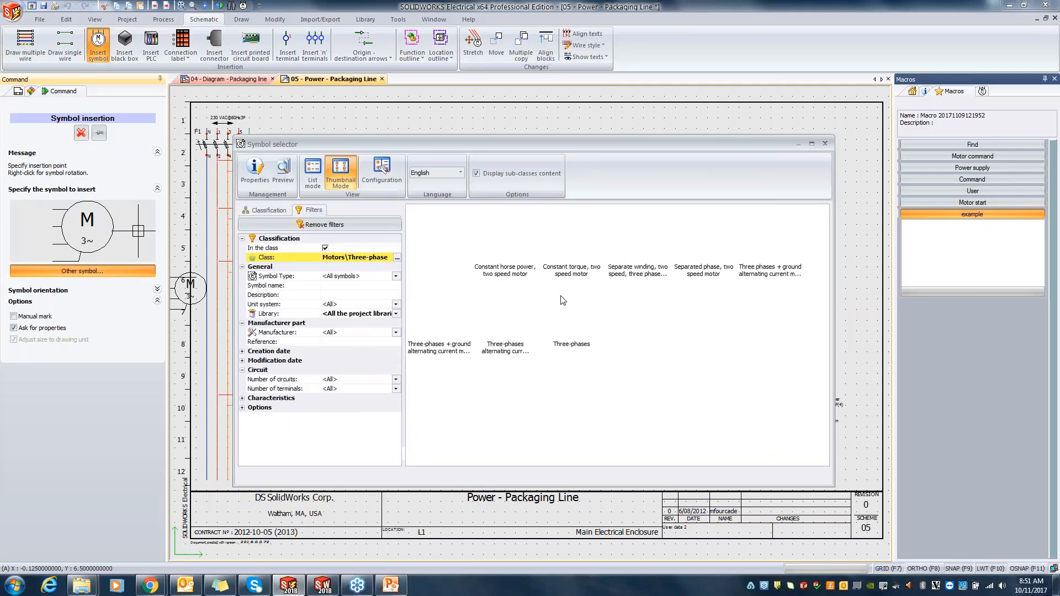
click(825, 144)
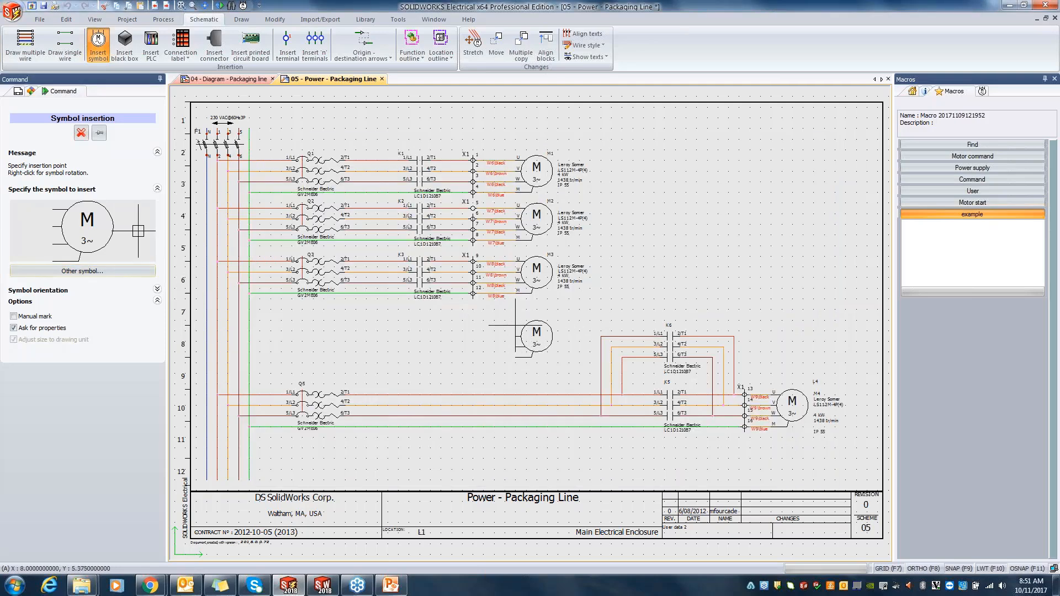
click(515, 326)
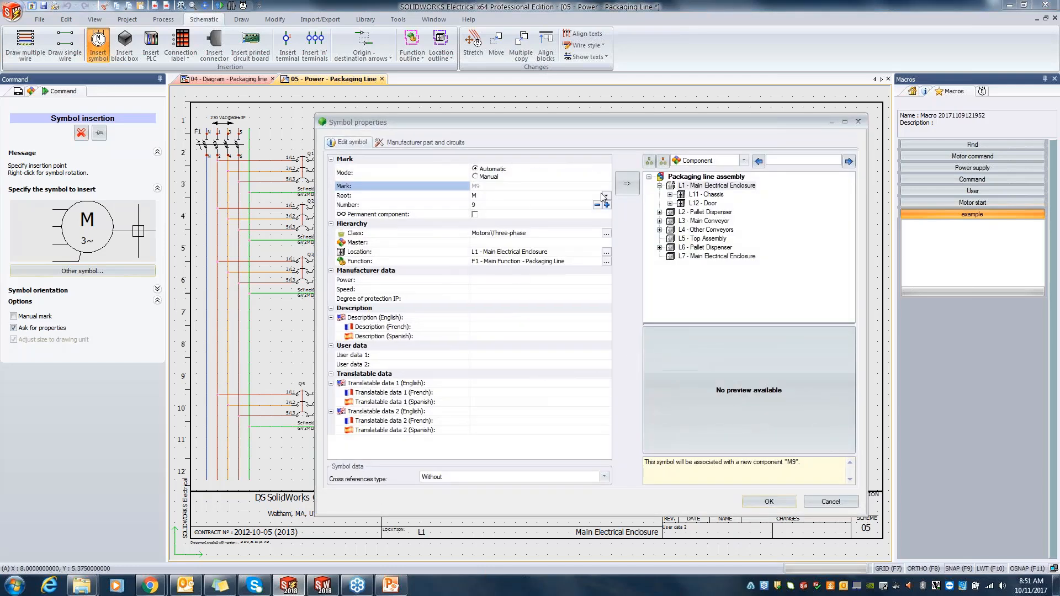
click(660, 230)
click(705, 268)
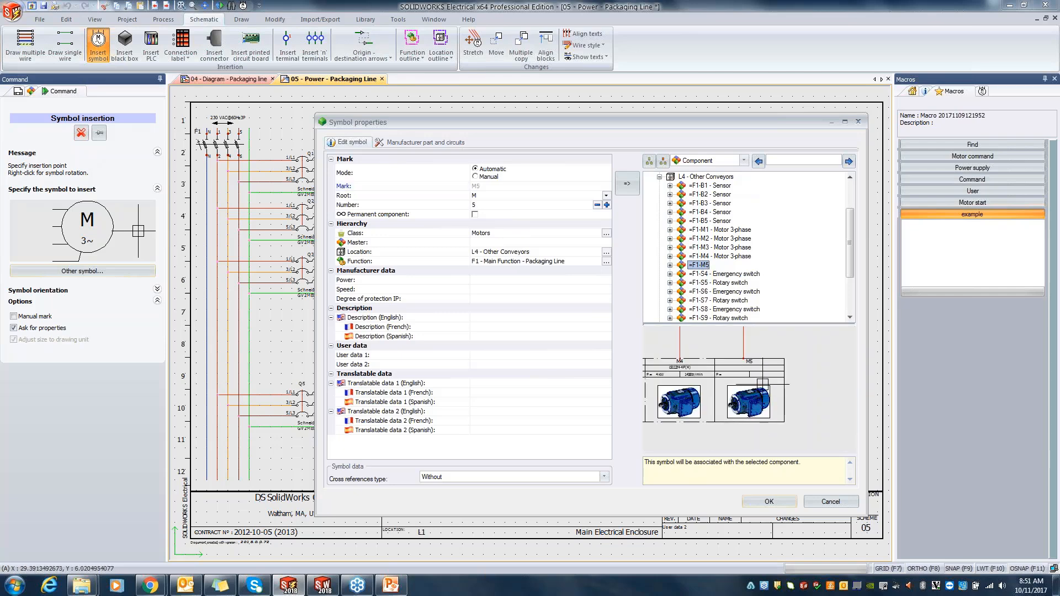
Step: Filter the manufacturer parts by reference ls112 without other filters and assign Leroy Somer LS112M-4P(4) to motor M5
click(436, 144)
click(382, 169)
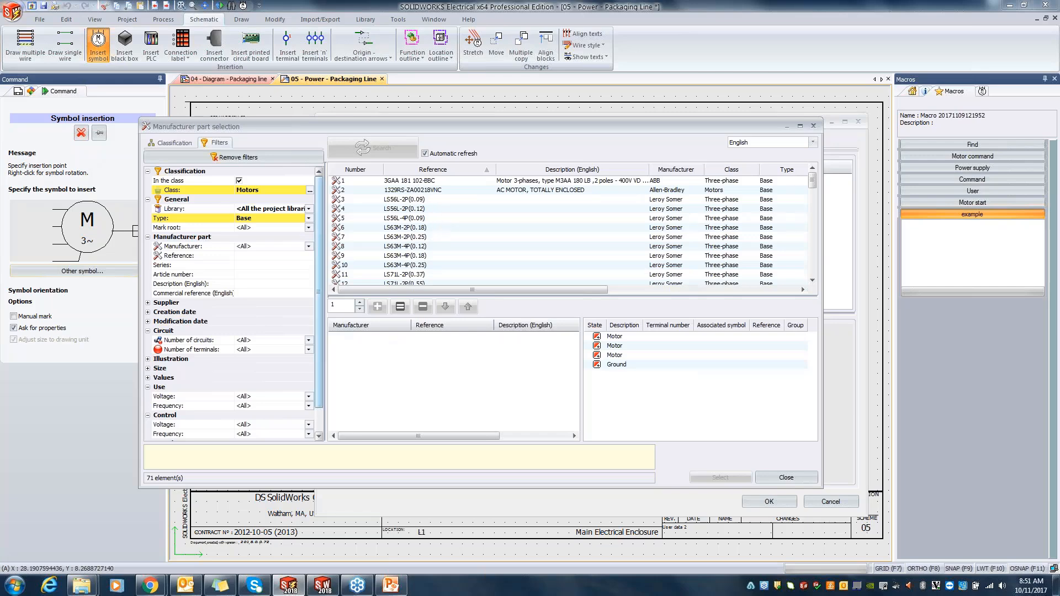
click(236, 157)
click(263, 256)
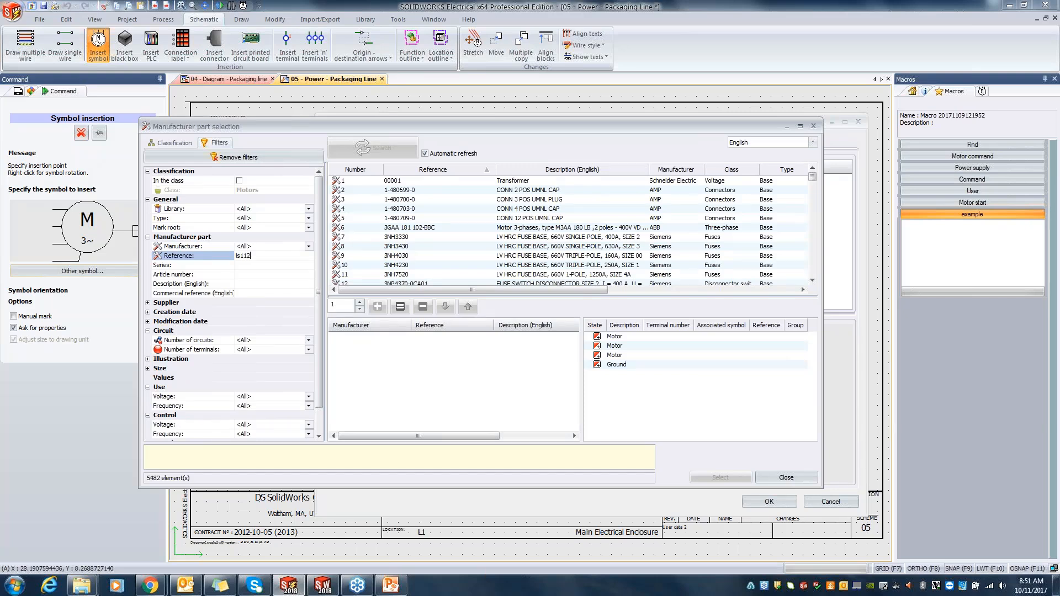
key(Return)
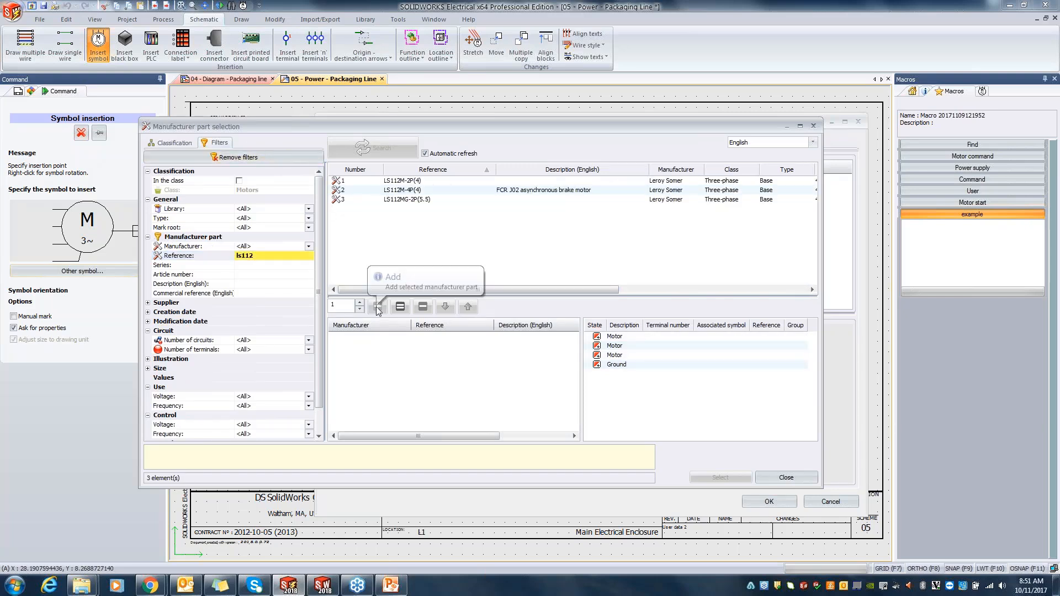
click(394, 190)
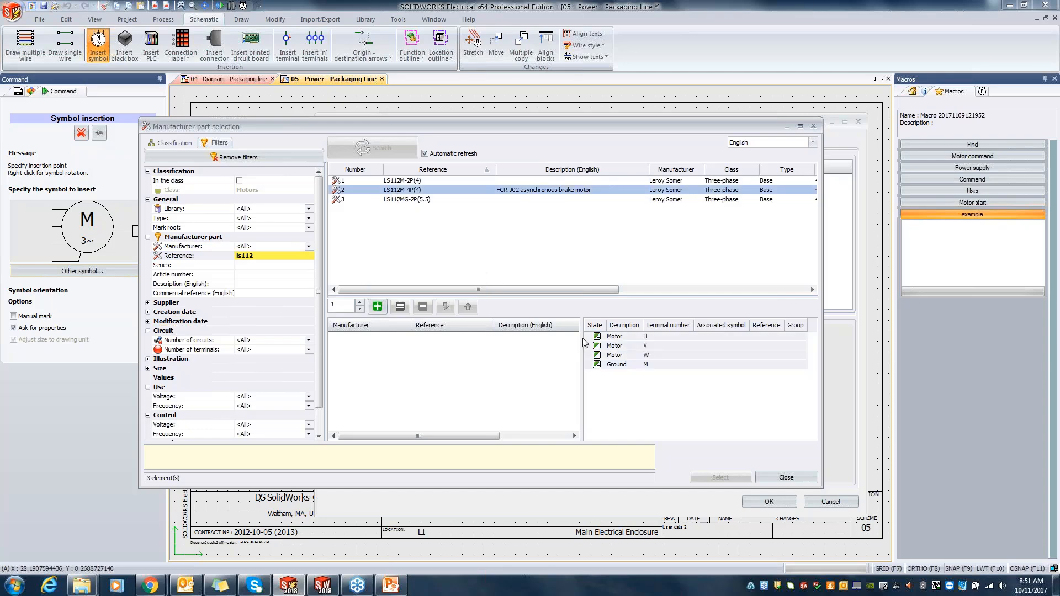
click(378, 307)
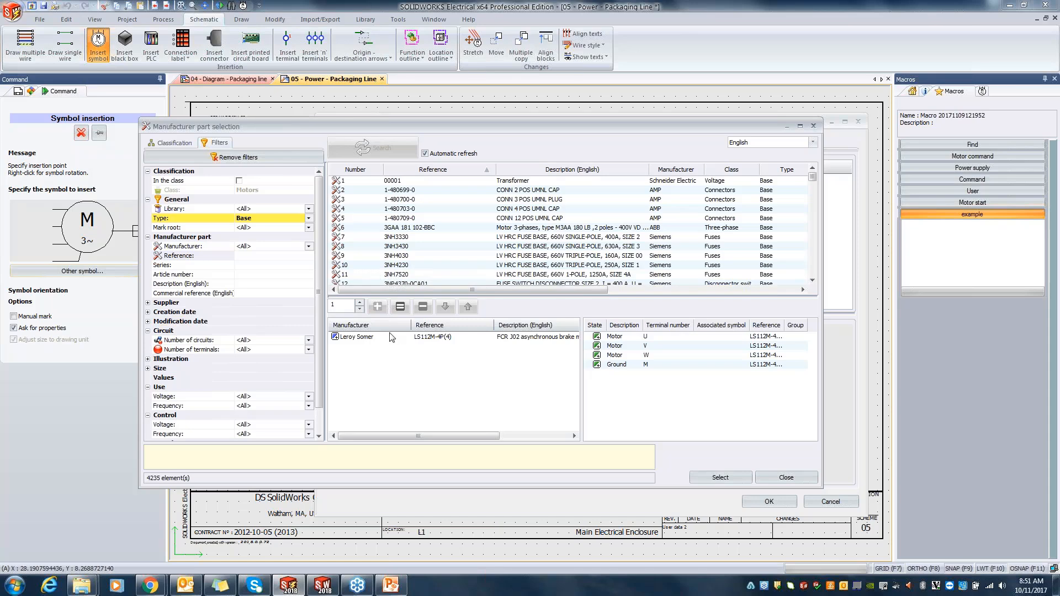
click(718, 477)
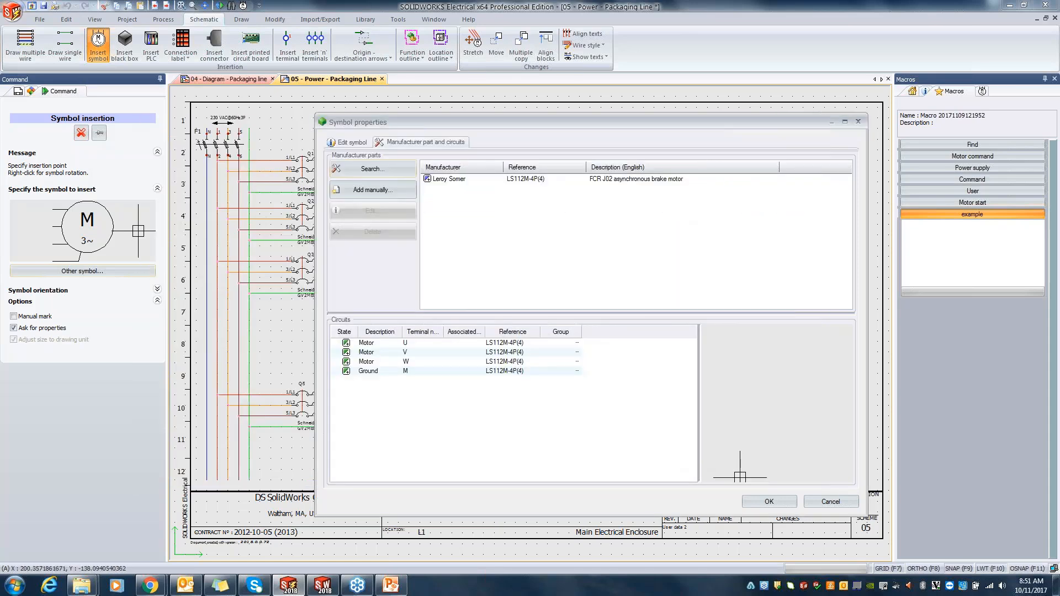
click(769, 502)
Step: Examine M5's part data in the power schematic and the packaging line diagram, and return to the power schematic
scroll(592, 402, up, 4)
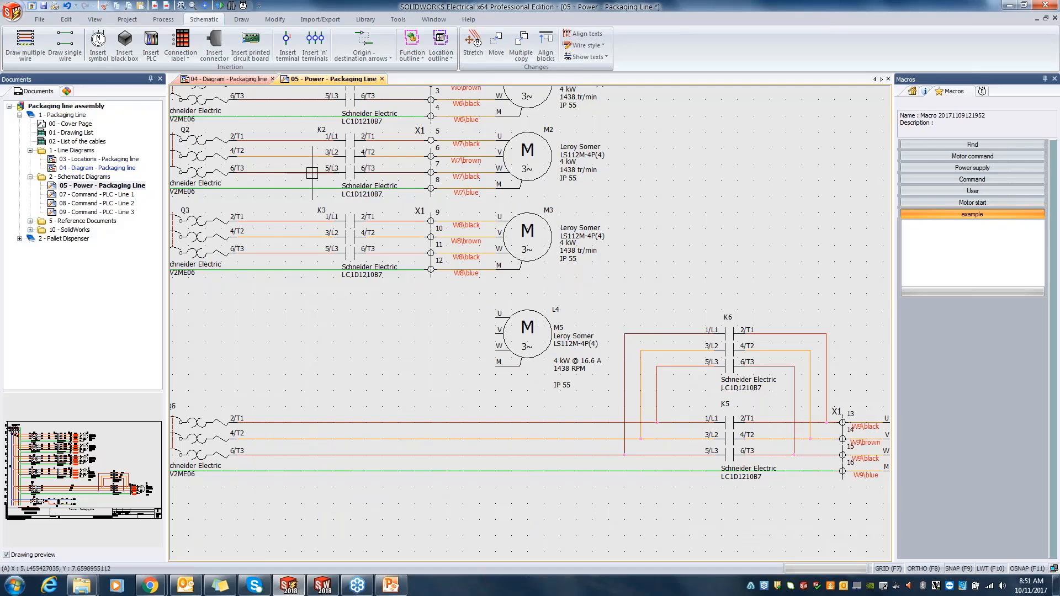
click(227, 79)
scroll(686, 261, up, 4)
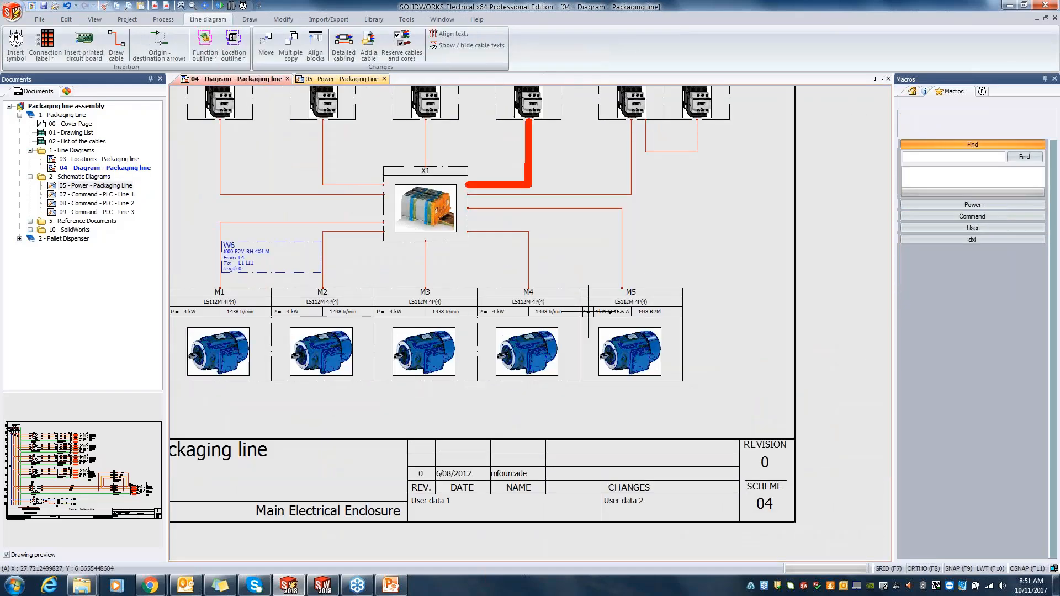
middle_drag(685, 261, 594, 224)
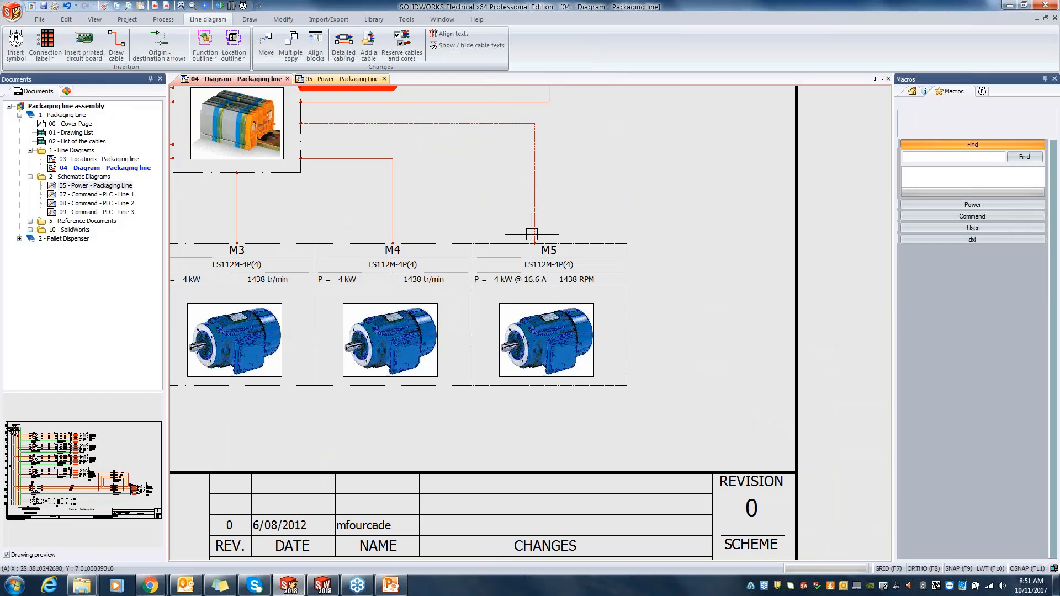
click(354, 78)
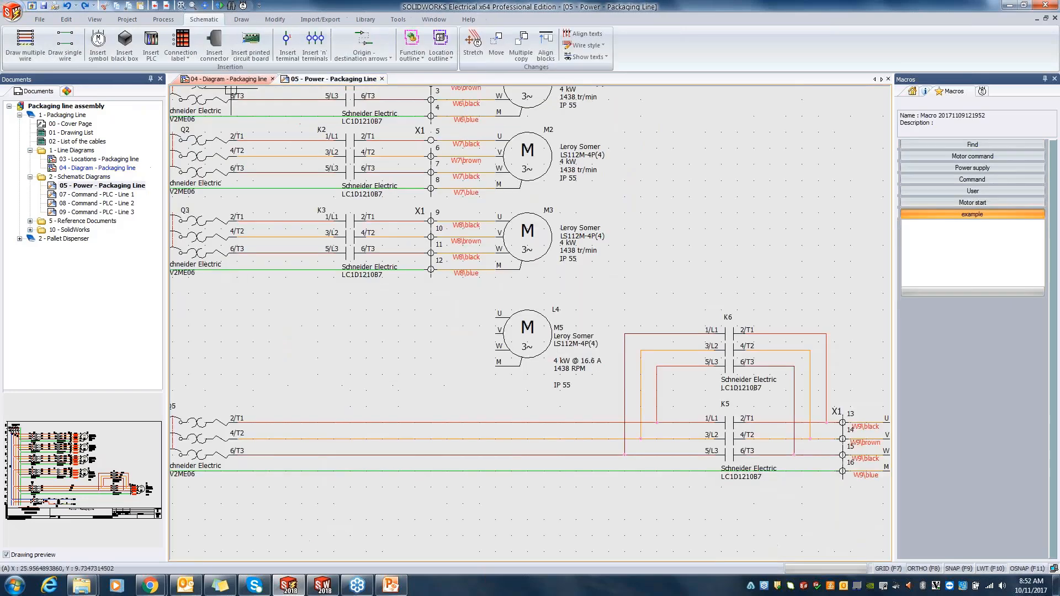
Step: Draw the phase 1, 2, 3 and protection wires from the vertical supply lines to terminals U, V, W and M of motor M5
scroll(430, 263, down, 3)
middle_drag(383, 320, 542, 339)
scroll(542, 339, up, 3)
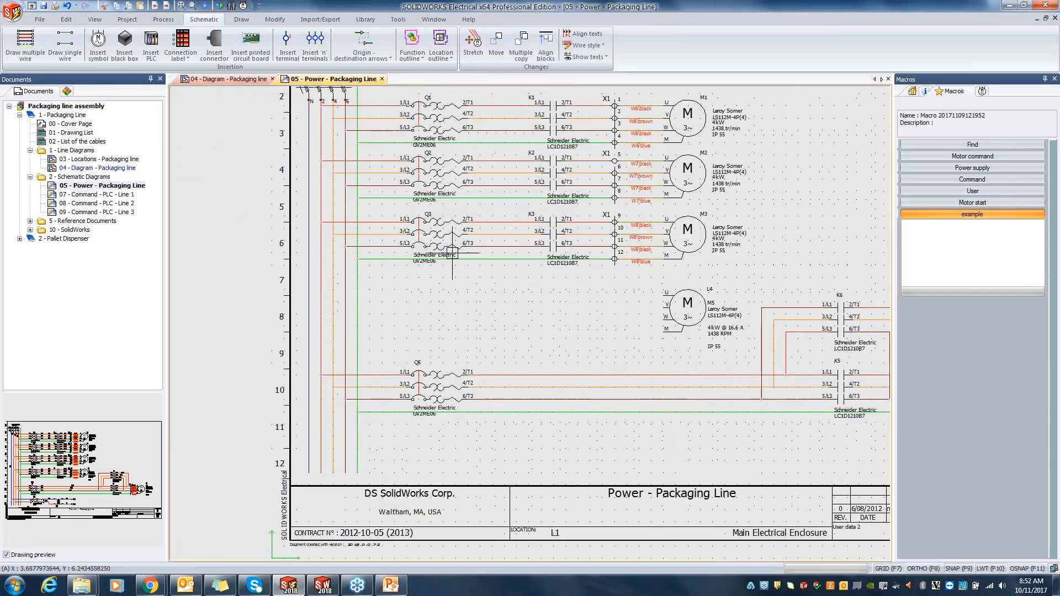
click(26, 43)
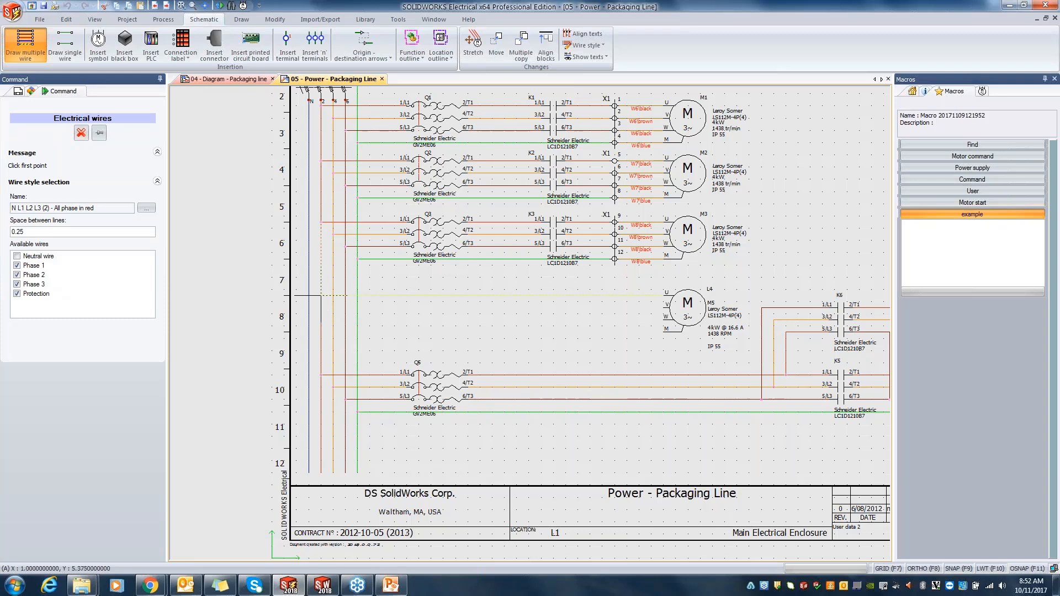
click(320, 295)
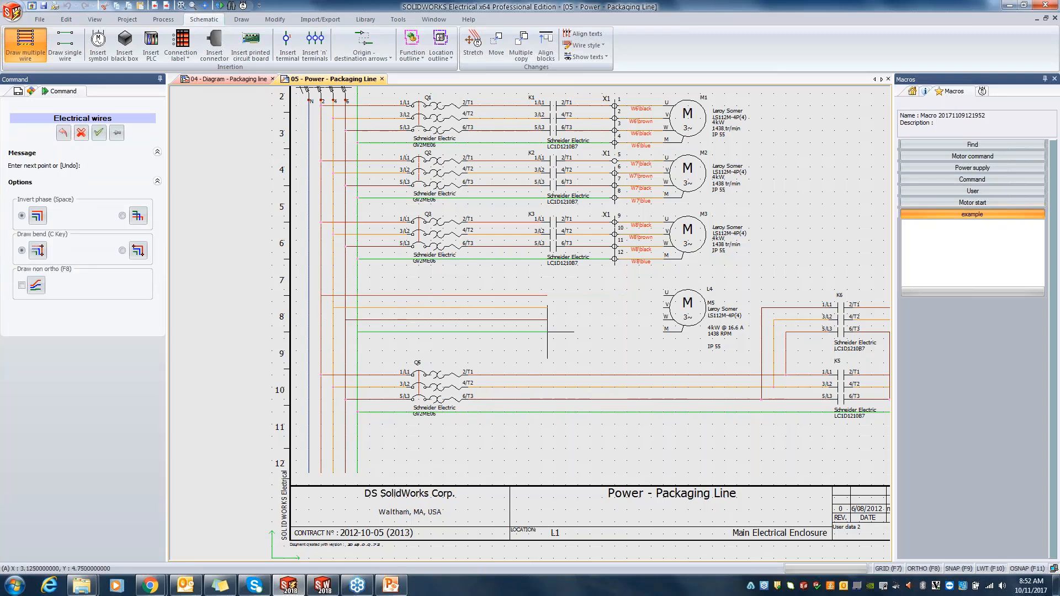
click(682, 338)
scroll(681, 330, up, 3)
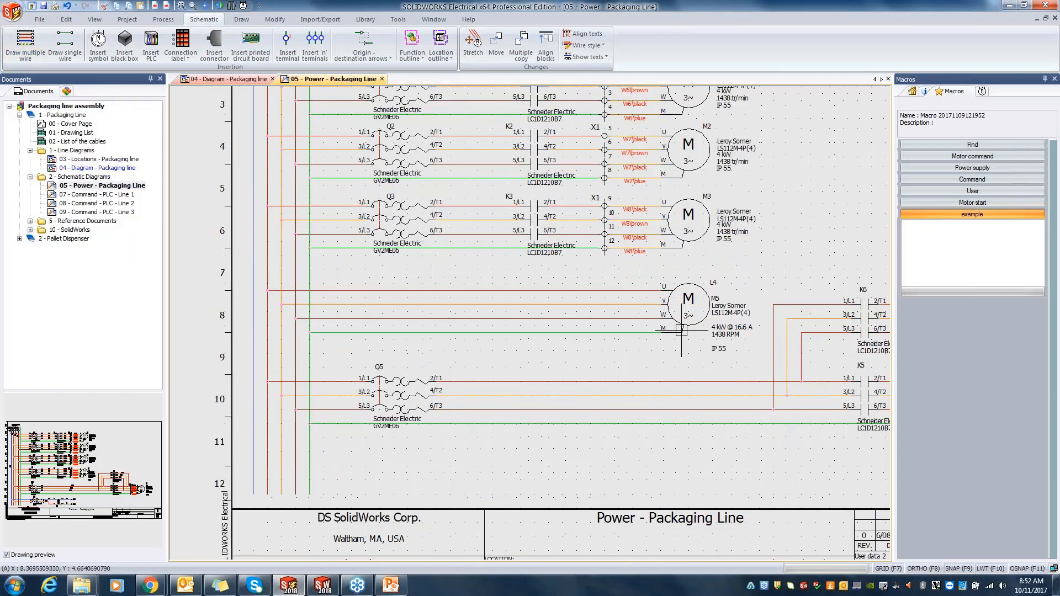
scroll(623, 261, up, 2)
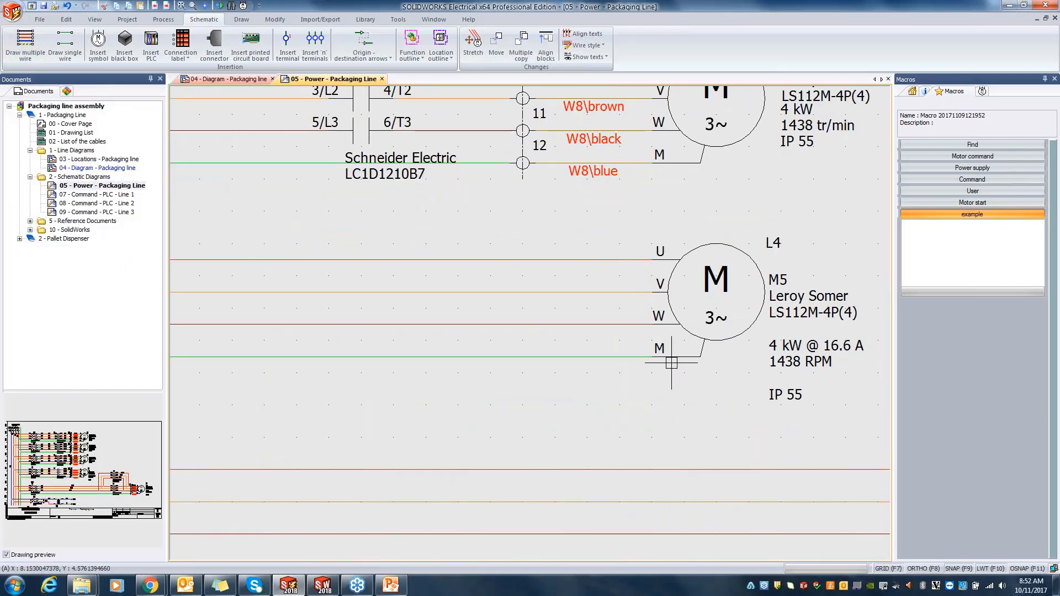
Step: Copy contactor K3 and paste it onto the wires feeding motor M5, directly below the original
scroll(640, 343, down, 1)
scroll(640, 343, down, 2)
middle_drag(426, 284, 569, 276)
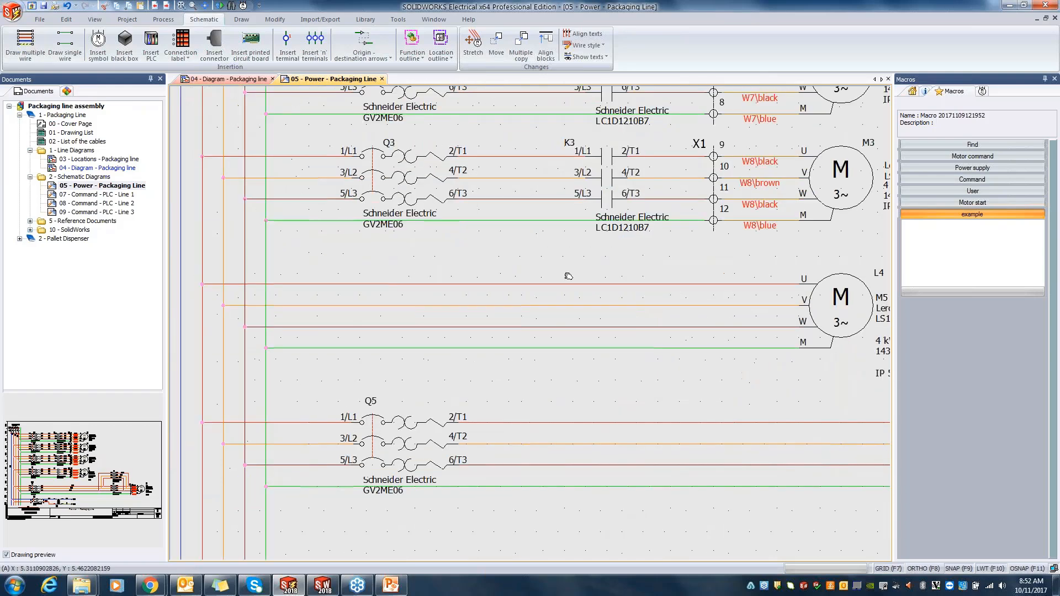
click(610, 176)
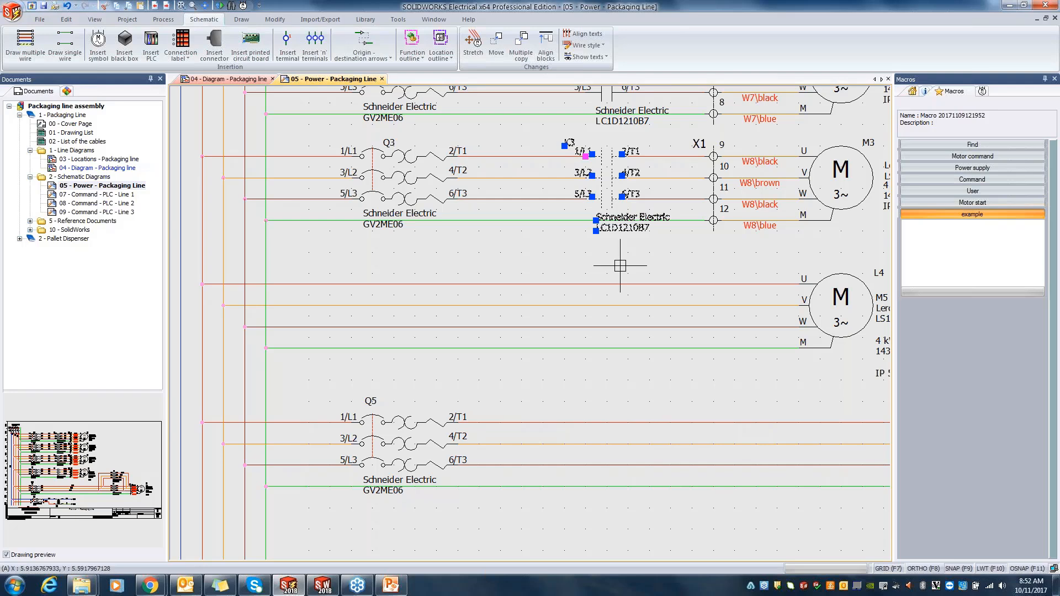
key(ctrl+c)
key(ctrl+v)
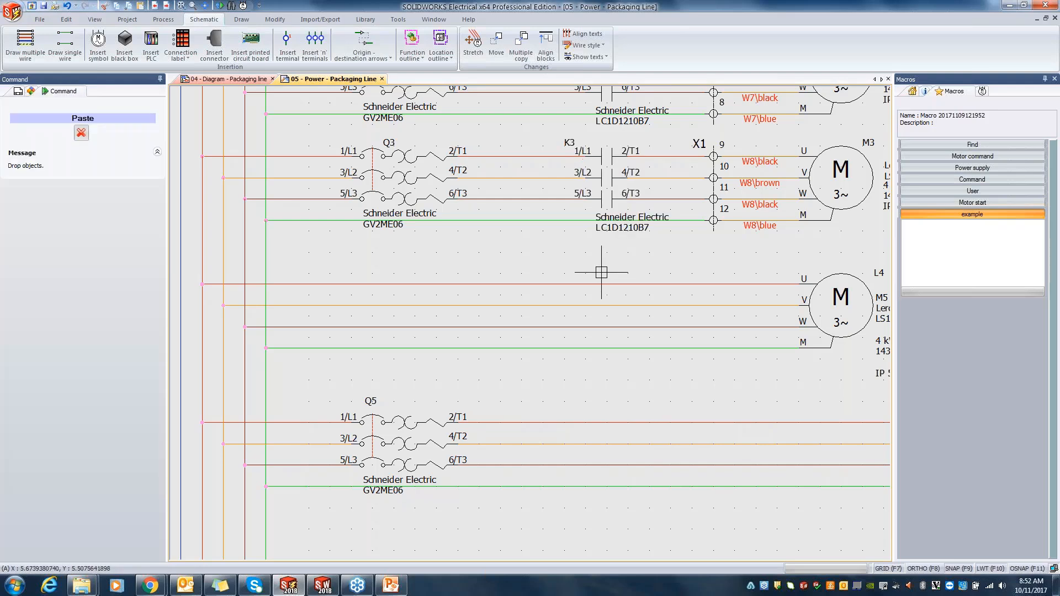
click(564, 356)
scroll(591, 271, up, 2)
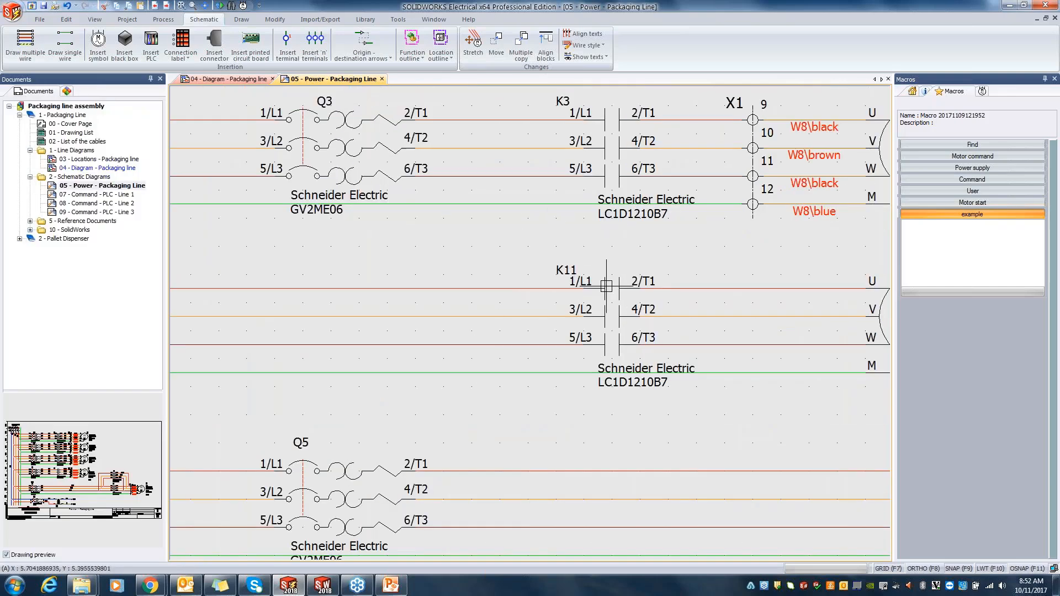
Step: Associate the pasted contactor symbol with the existing component K4 - CONTACTOR RELAY in L11 - Chassis
click(607, 286)
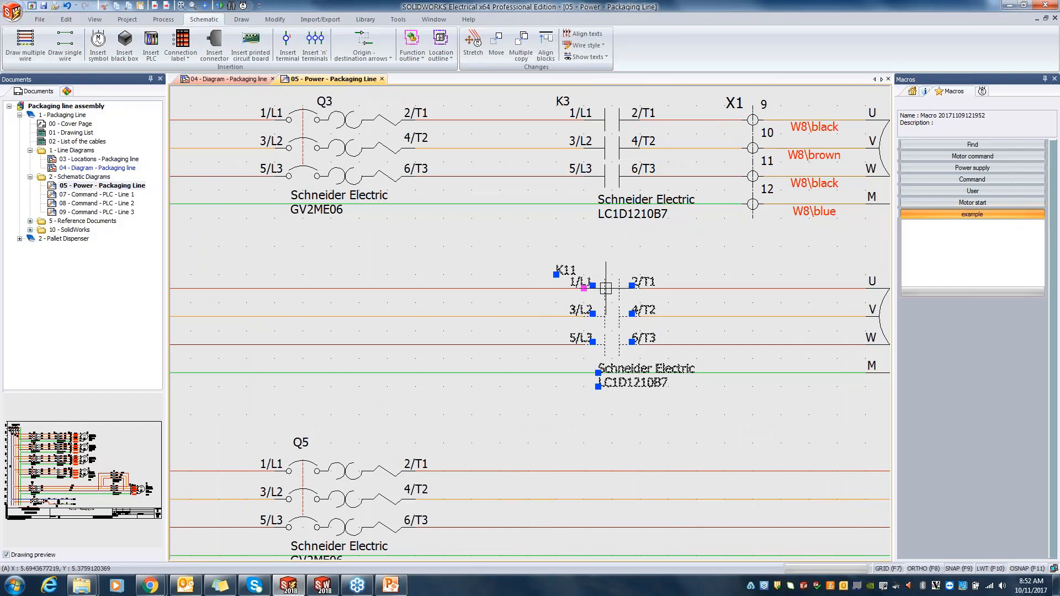
right_click(606, 288)
click(630, 296)
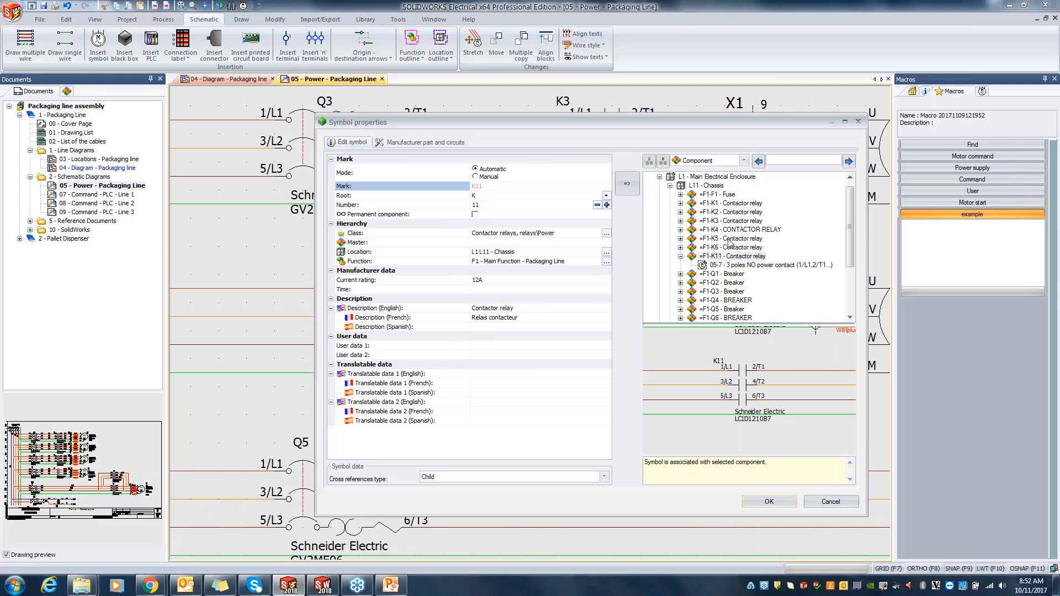
click(734, 229)
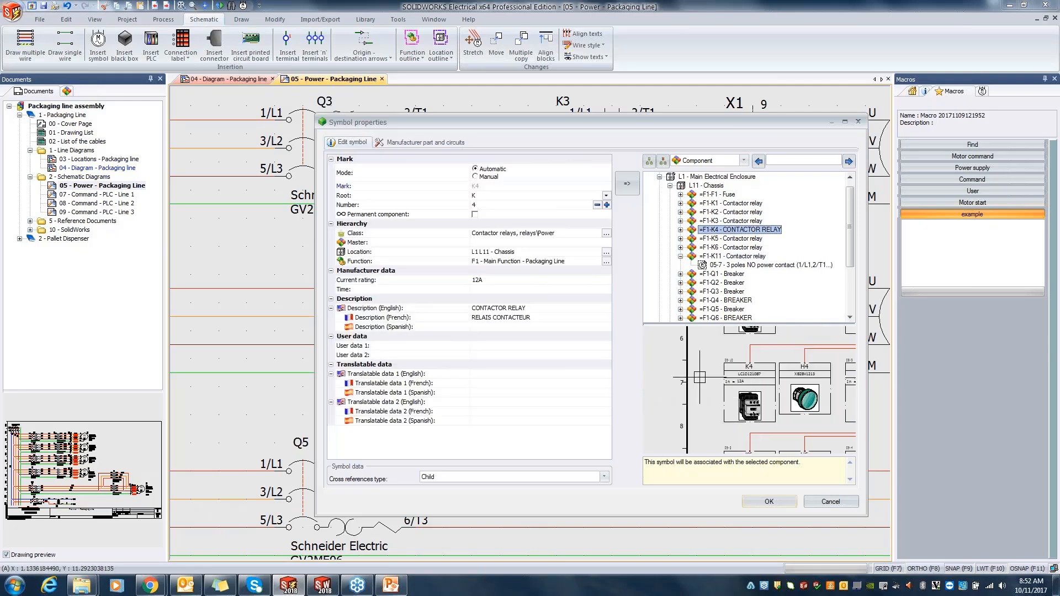
click(781, 503)
key(Escape)
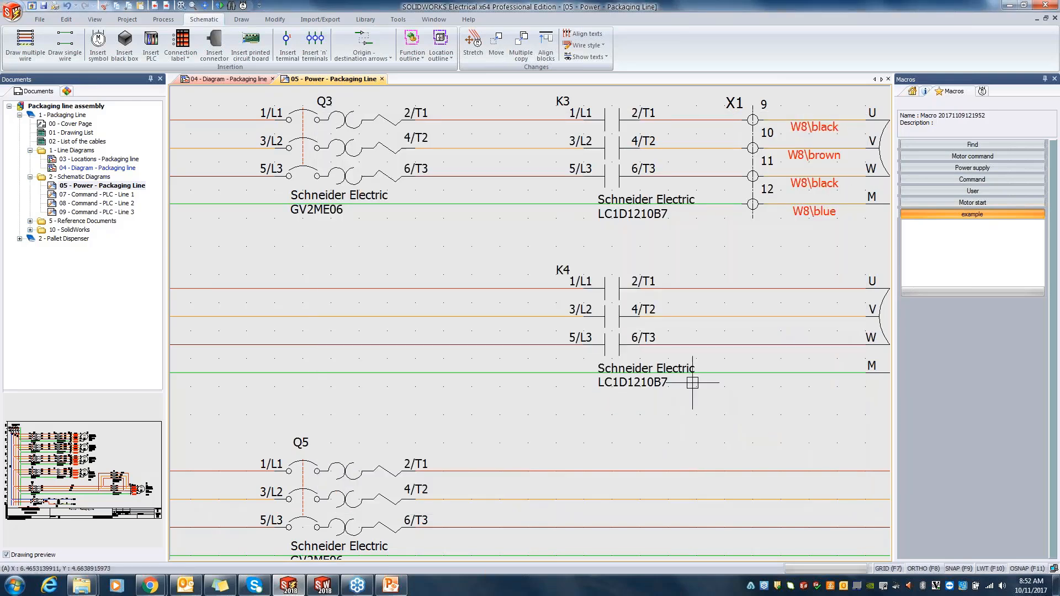
Step: Search the symbols for "3 pole" and place the 3 poles magneto-thermal circuit breaker on M5's wires below breaker Q3
scroll(606, 316, down, 2)
middle_drag(454, 278, 544, 284)
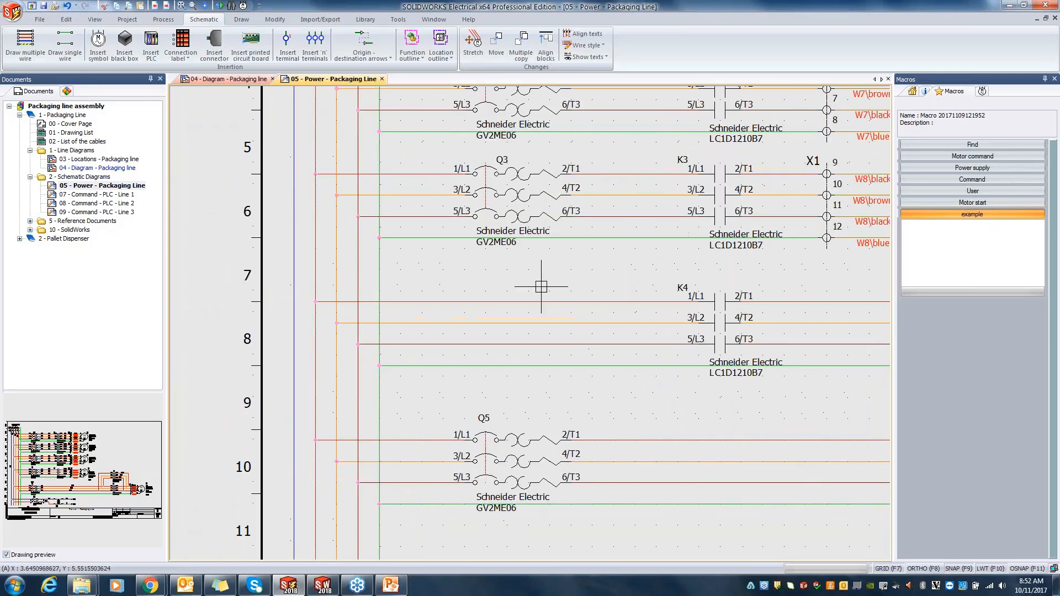
click(981, 92)
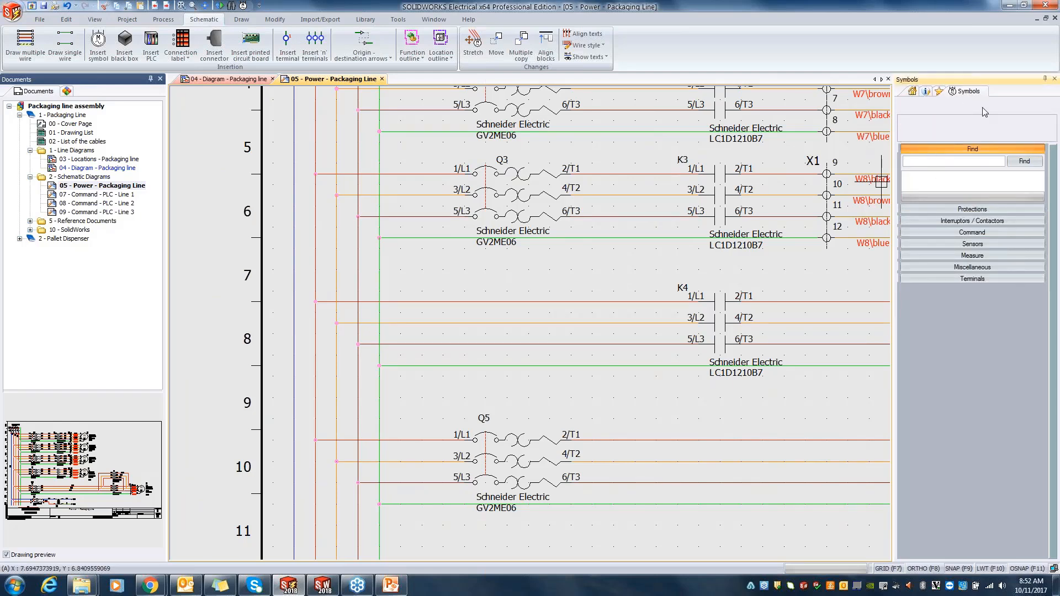
click(953, 161)
text(3 pole)
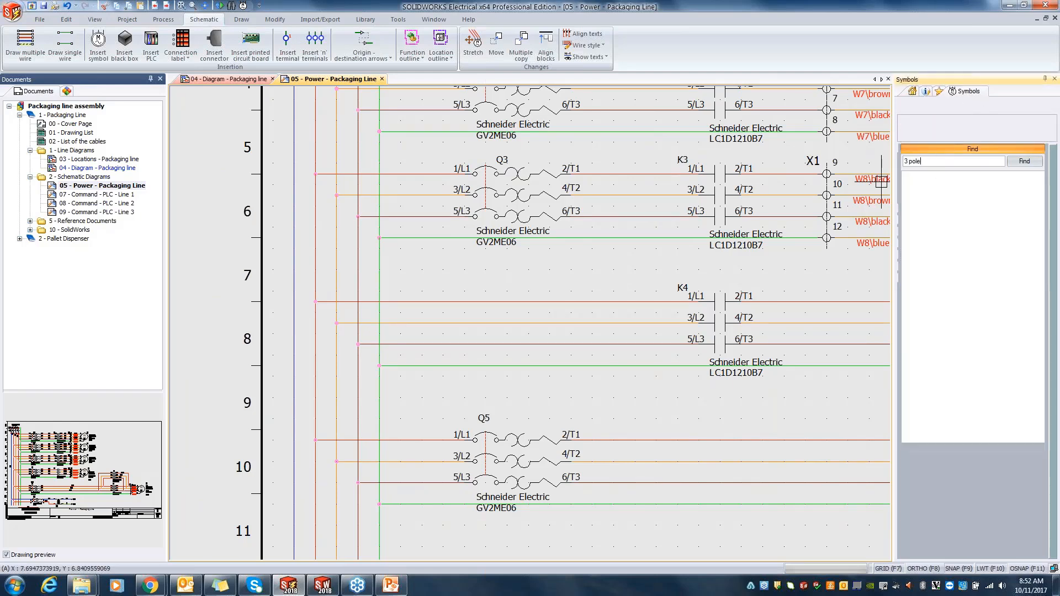
key(Return)
mouse_move(927, 277)
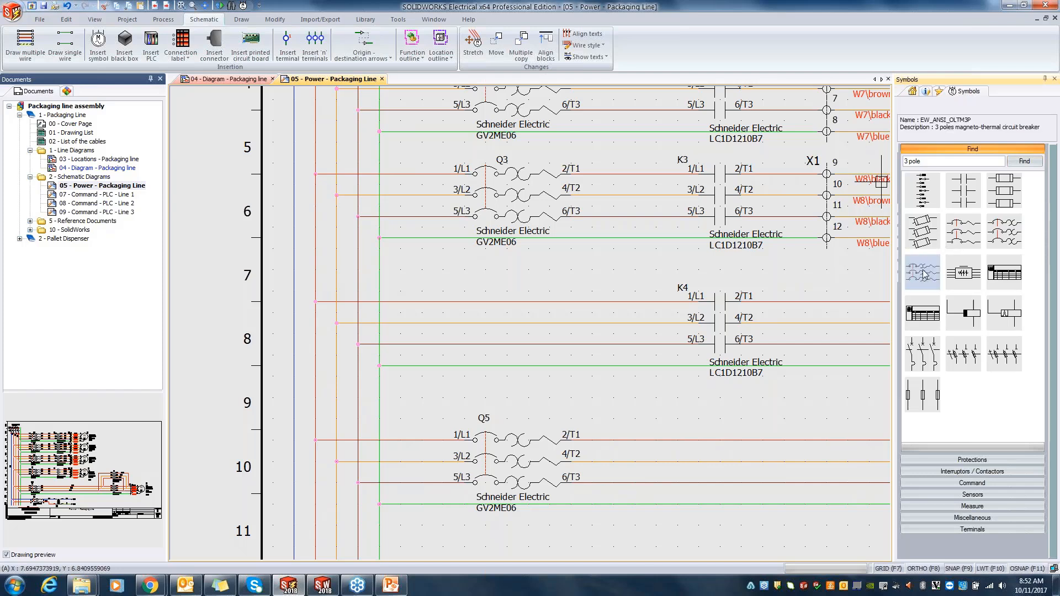
drag(476, 315, 464, 304)
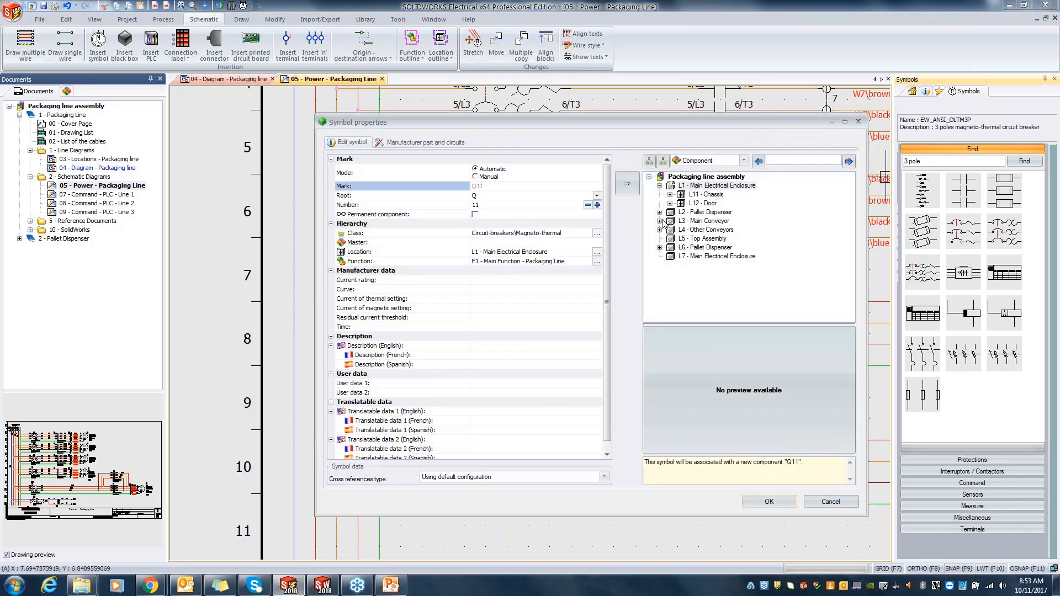
Step: Associate the new circuit breaker symbol with the existing component Q4 - BREAKER in L11 - Chassis
click(670, 195)
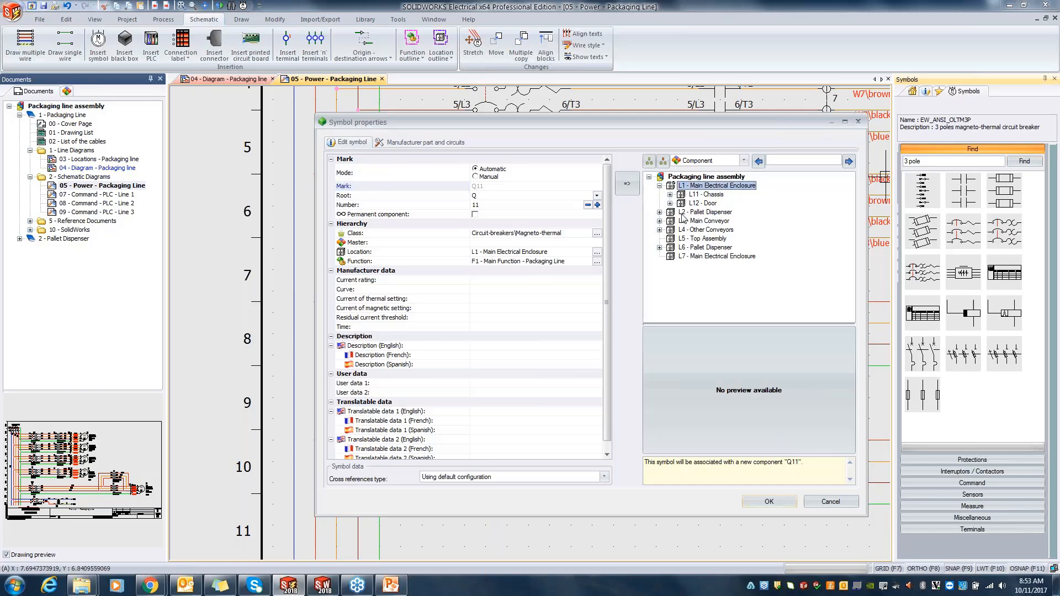
click(670, 194)
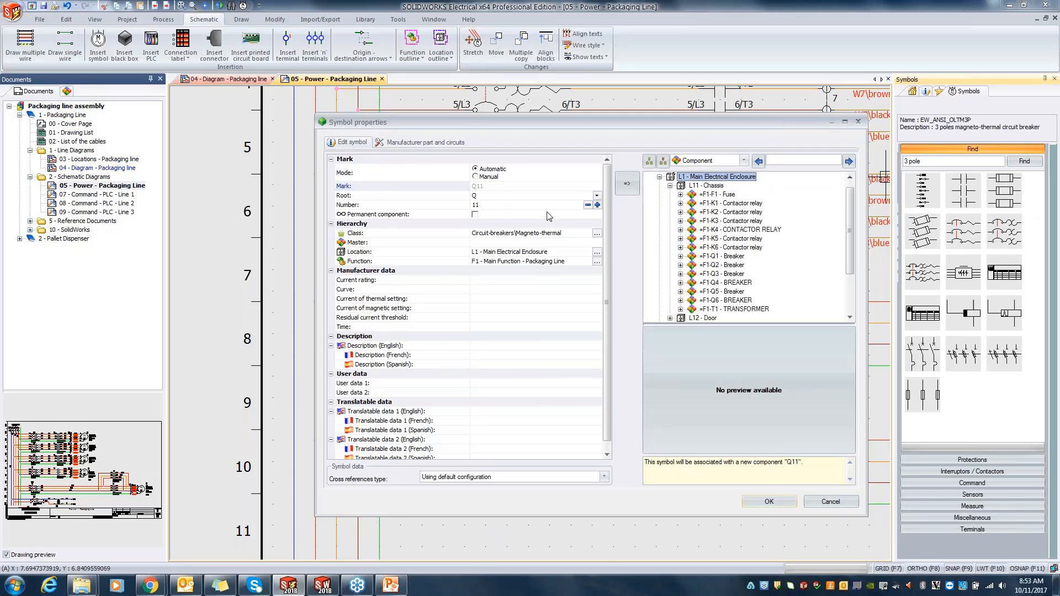
click(725, 283)
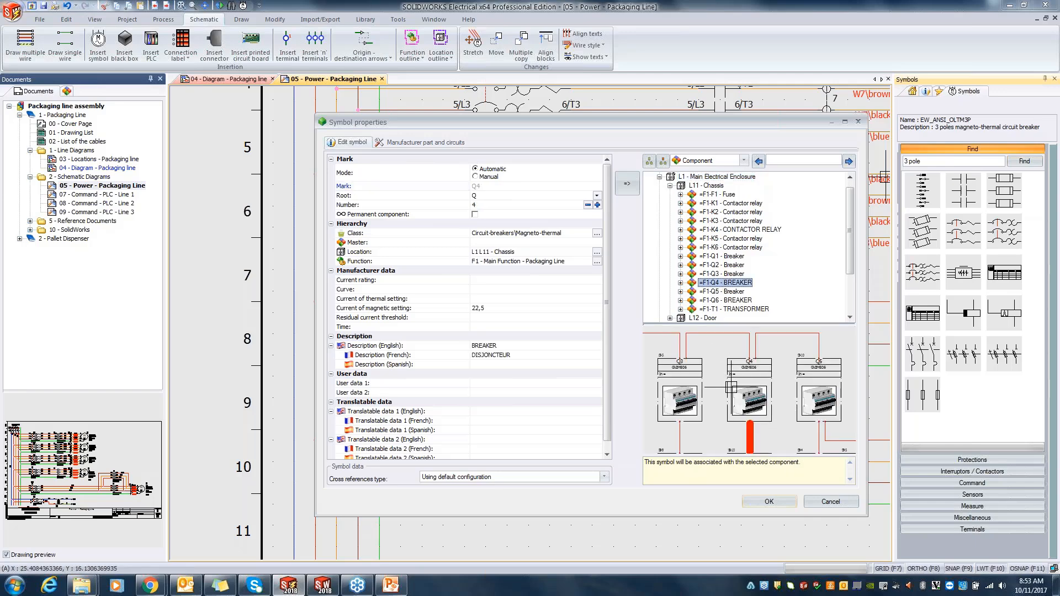
click(775, 501)
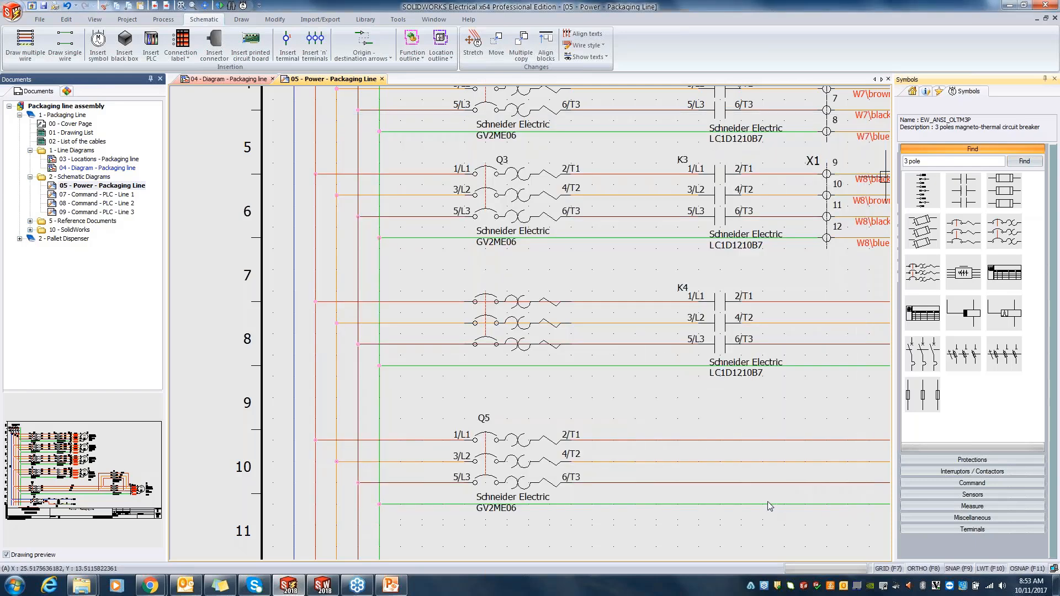
scroll(568, 291, down, 5)
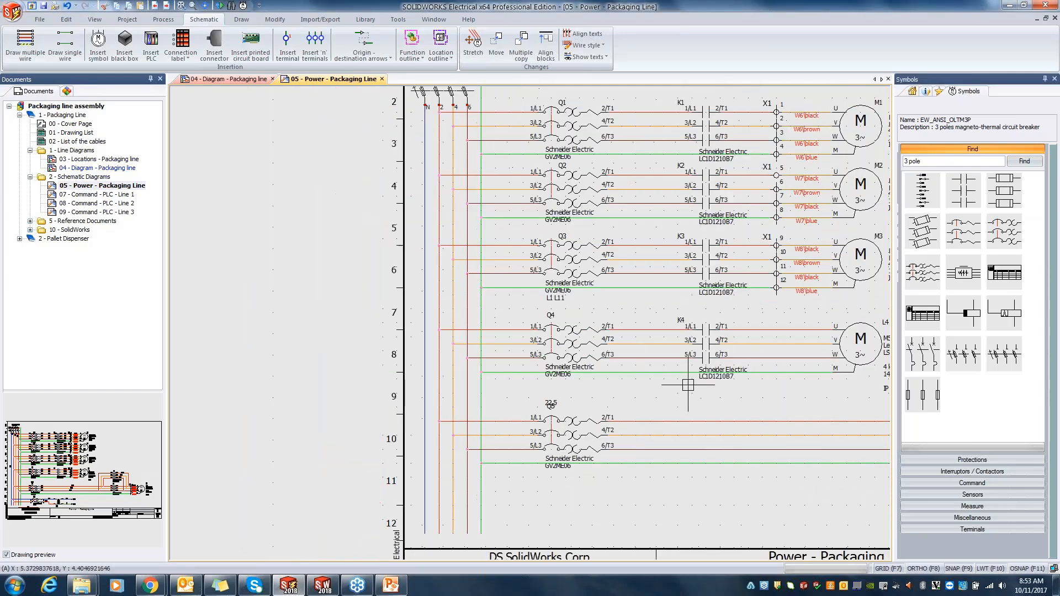
Step: Insert a row of terminals across the four wires between contactor K4 and motor M5, in line with the terminals above, and set their orientation
scroll(605, 378, up, 1)
middle_drag(605, 378, 589, 374)
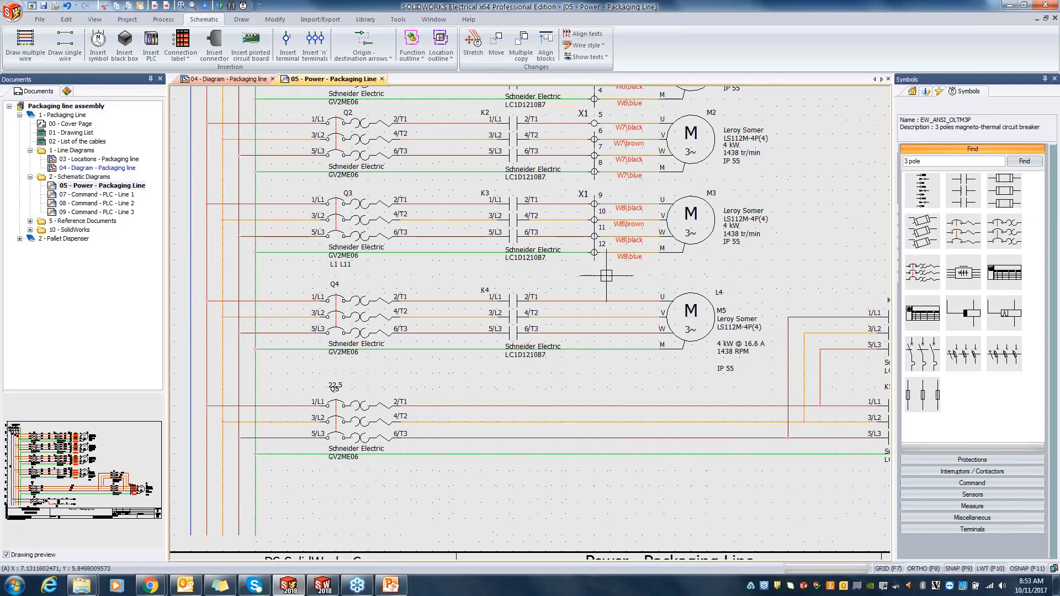
click(307, 47)
click(312, 60)
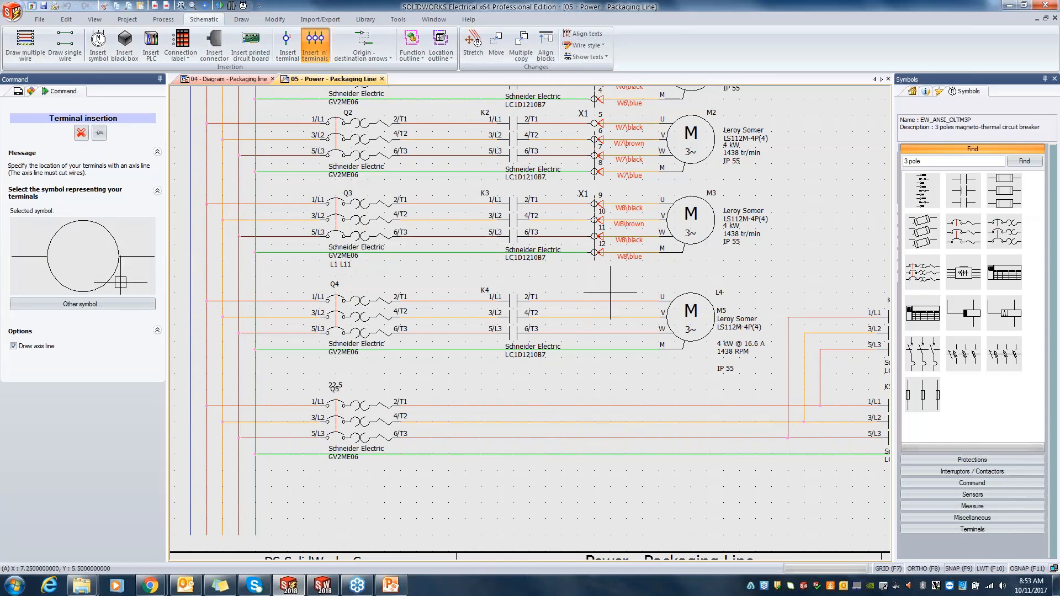
click(594, 301)
click(595, 376)
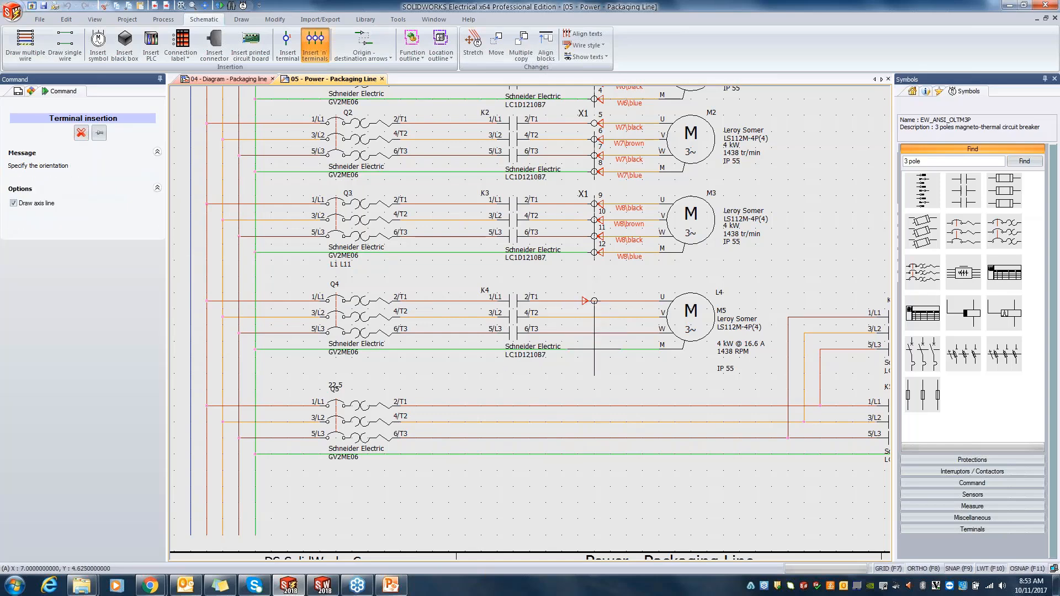
click(586, 309)
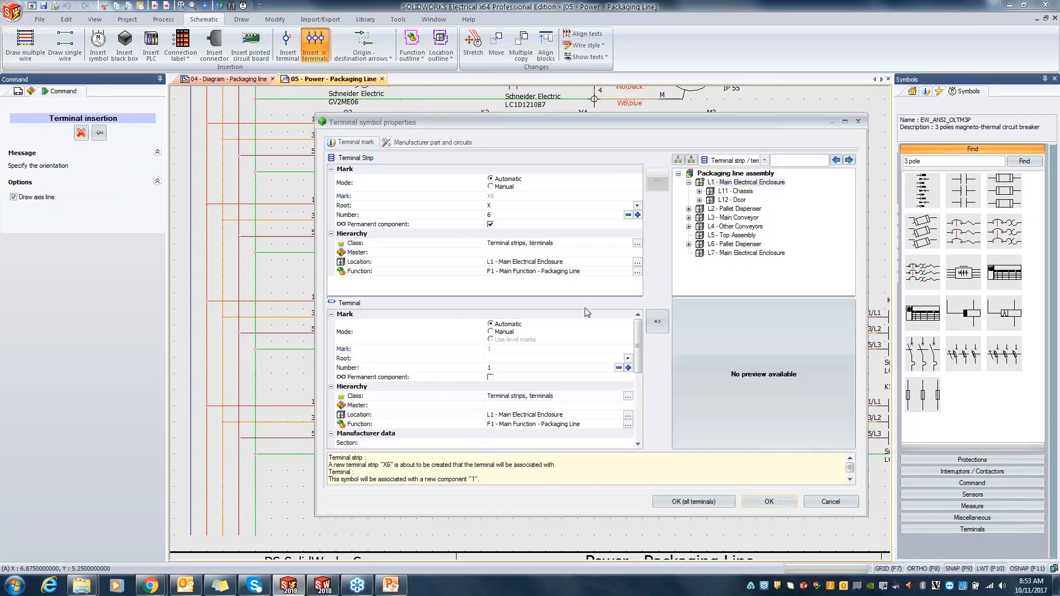
Step: Assign all the inserted terminals to the existing terminal strip X1 in L11 - Chassis
click(699, 191)
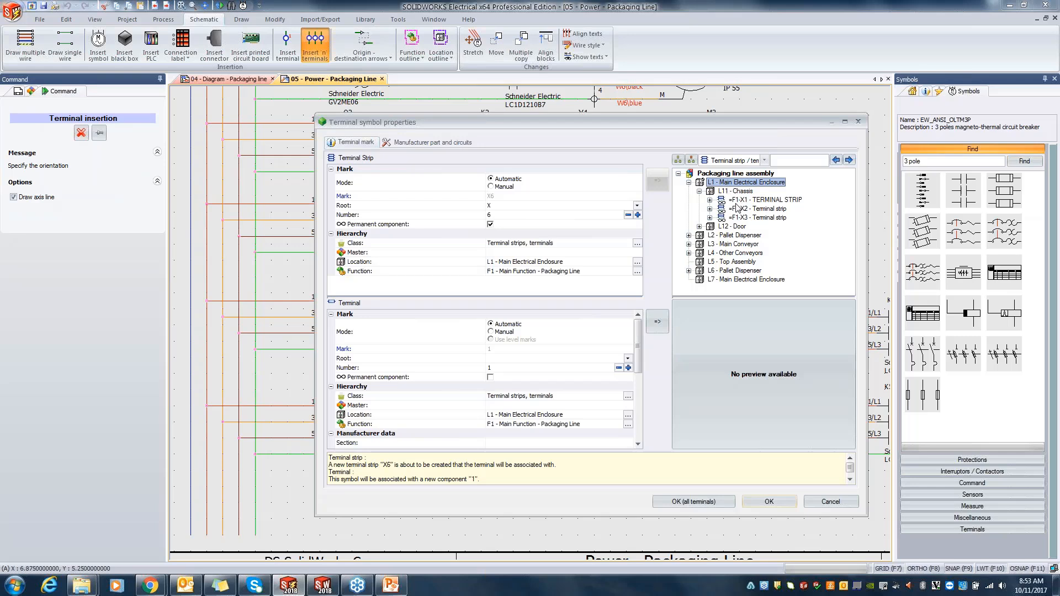
click(744, 200)
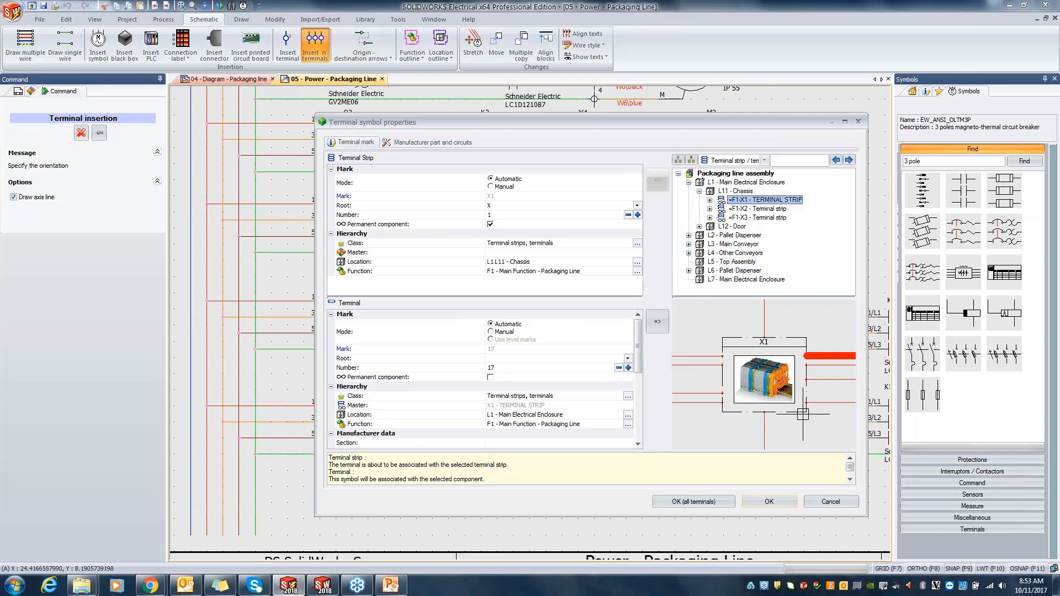
click(688, 502)
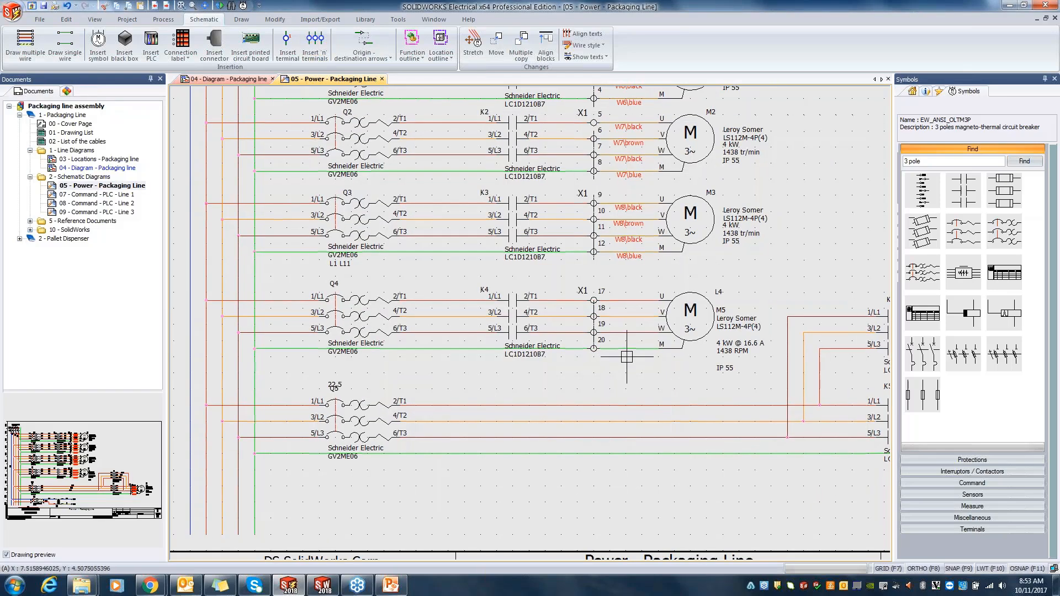
scroll(626, 357, up, 2)
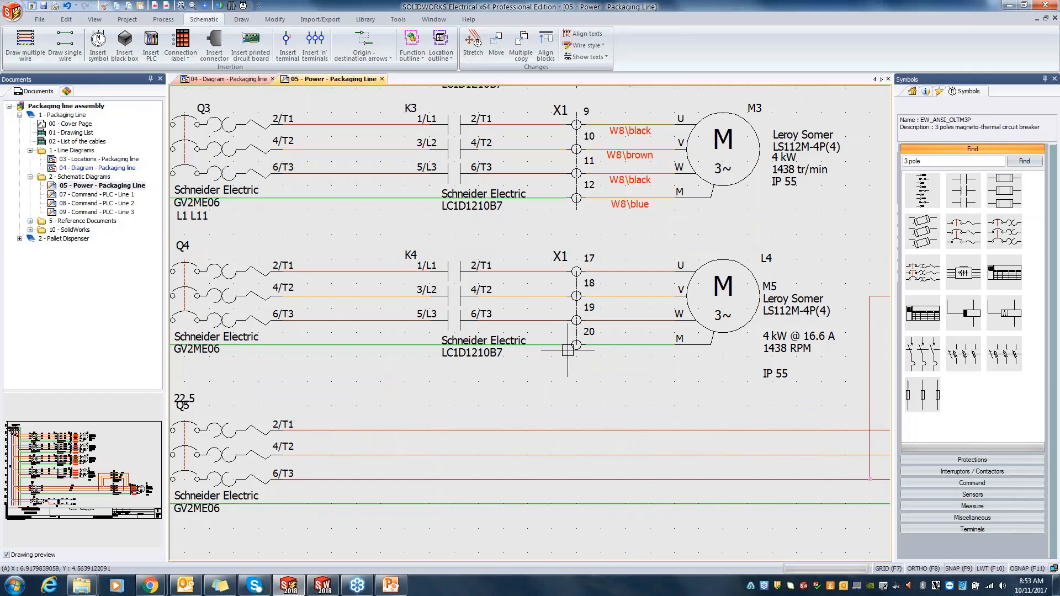
scroll(568, 350, down, 1)
scroll(572, 366, down, 1)
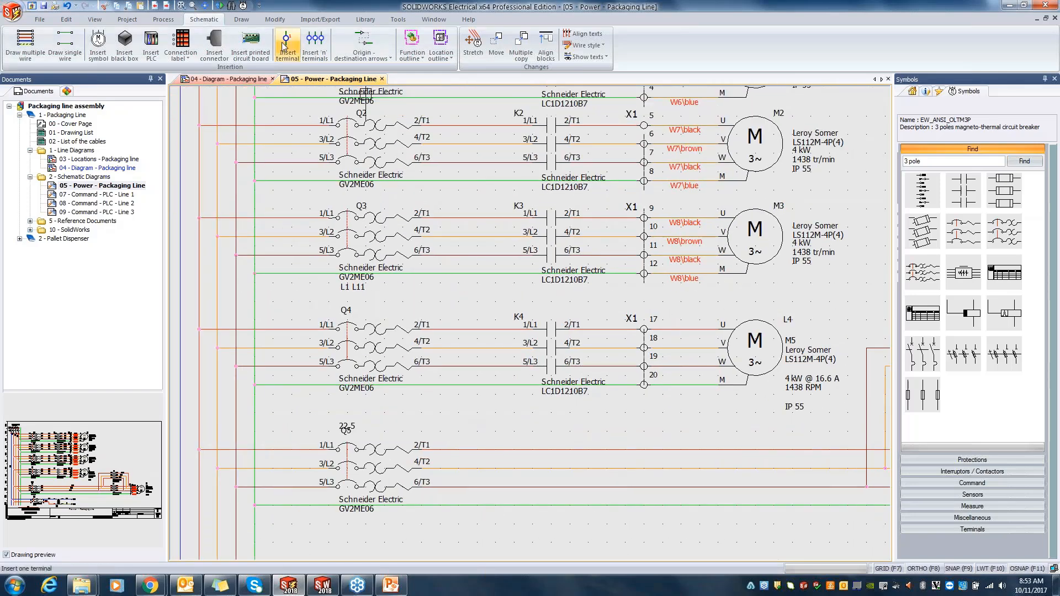
Step: Open terminal strip X1 of L11 - Chassis in the terminal strip editor
click(235, 20)
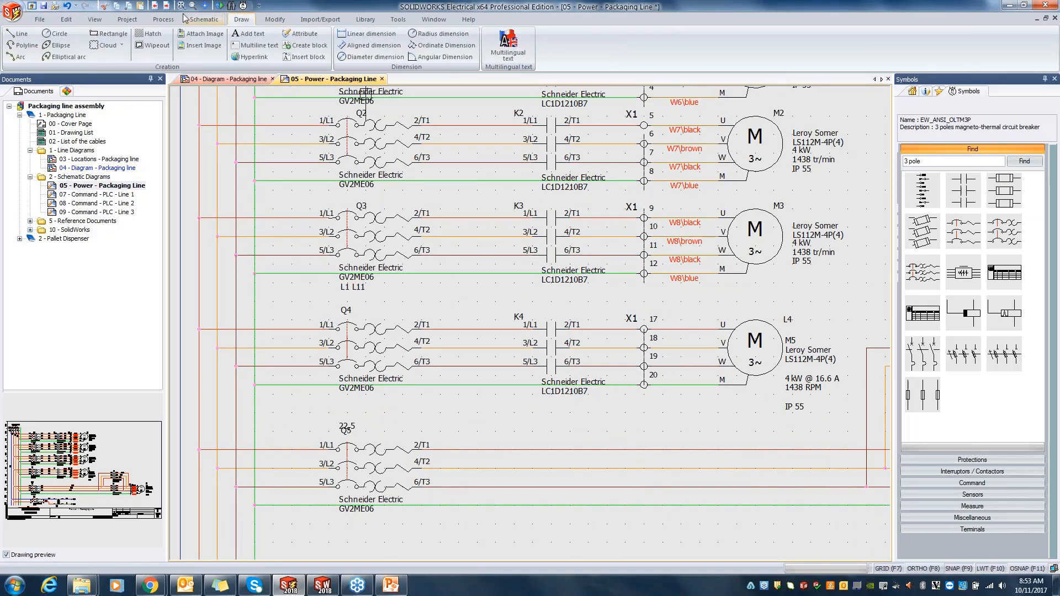
click(127, 19)
click(279, 45)
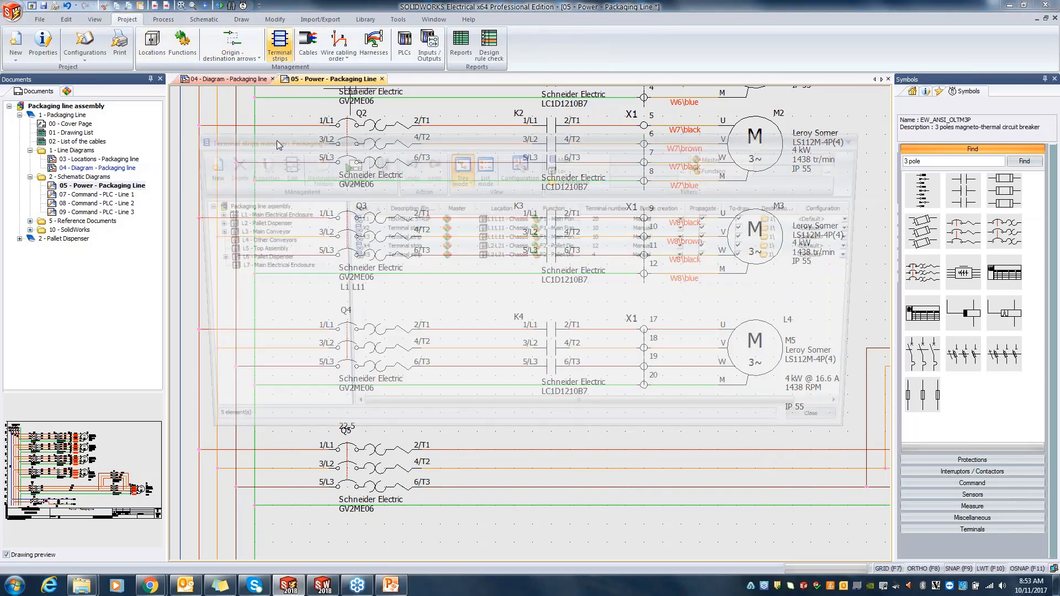
click(385, 220)
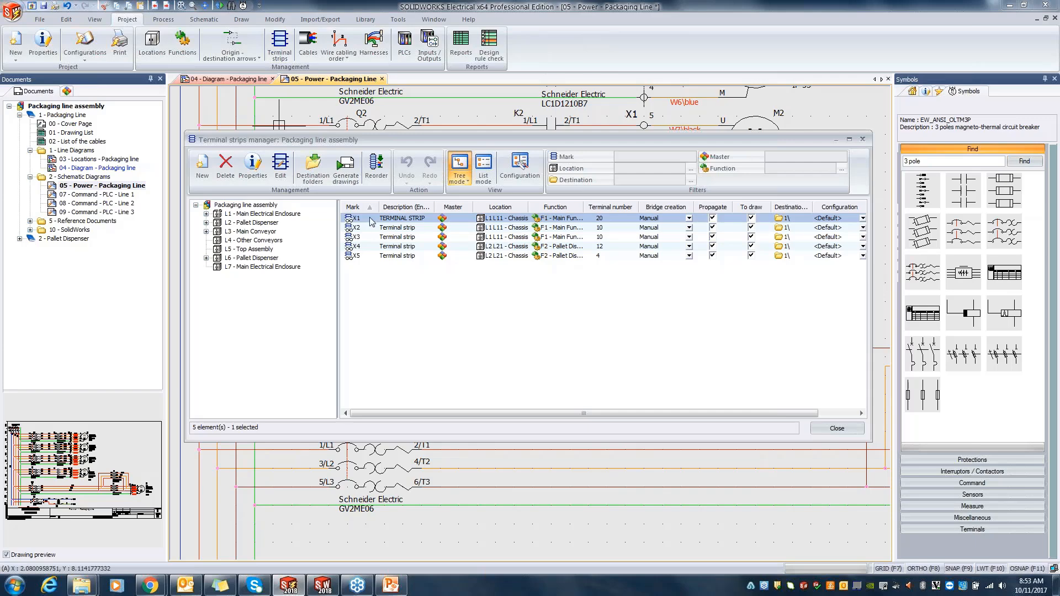
double_click(371, 219)
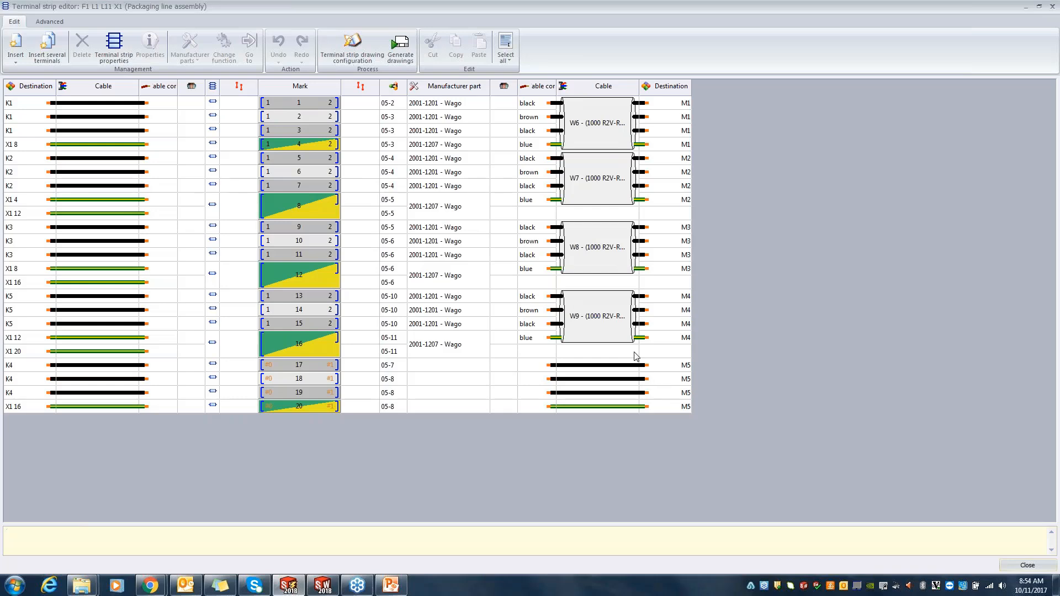
Step: Start associating cable cores for the four M5 wires on terminals 17 to 20, and expand cable W10 to show its cores
click(599, 366)
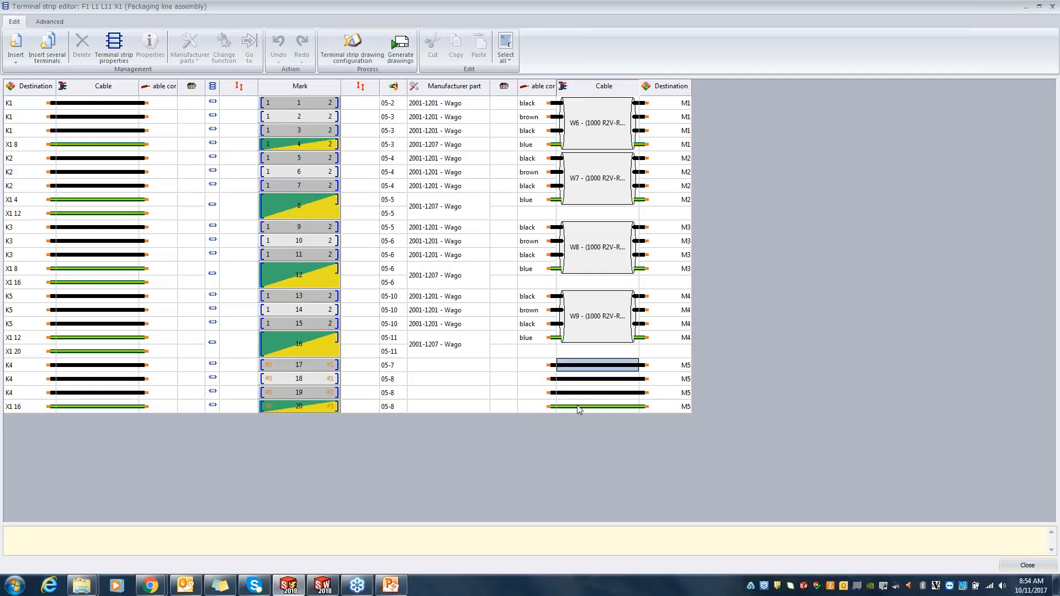
shift+click(577, 405)
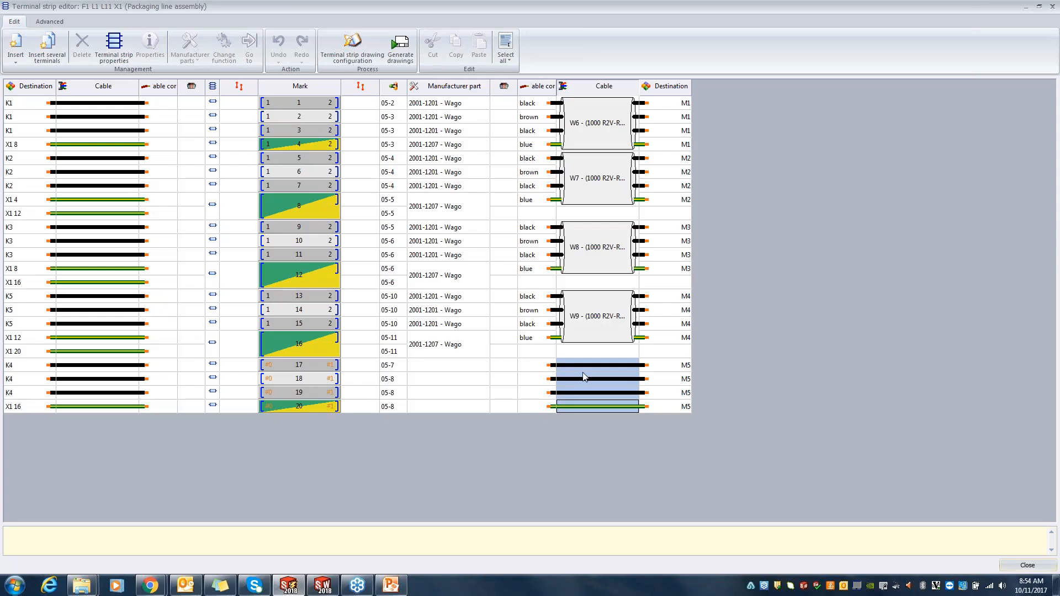
right_click(586, 371)
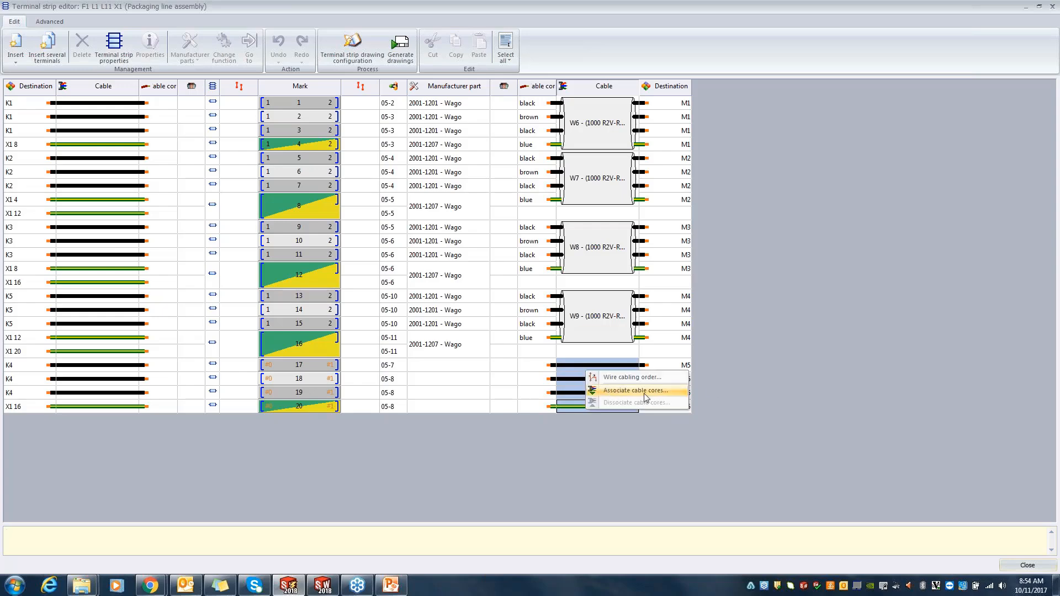
click(632, 393)
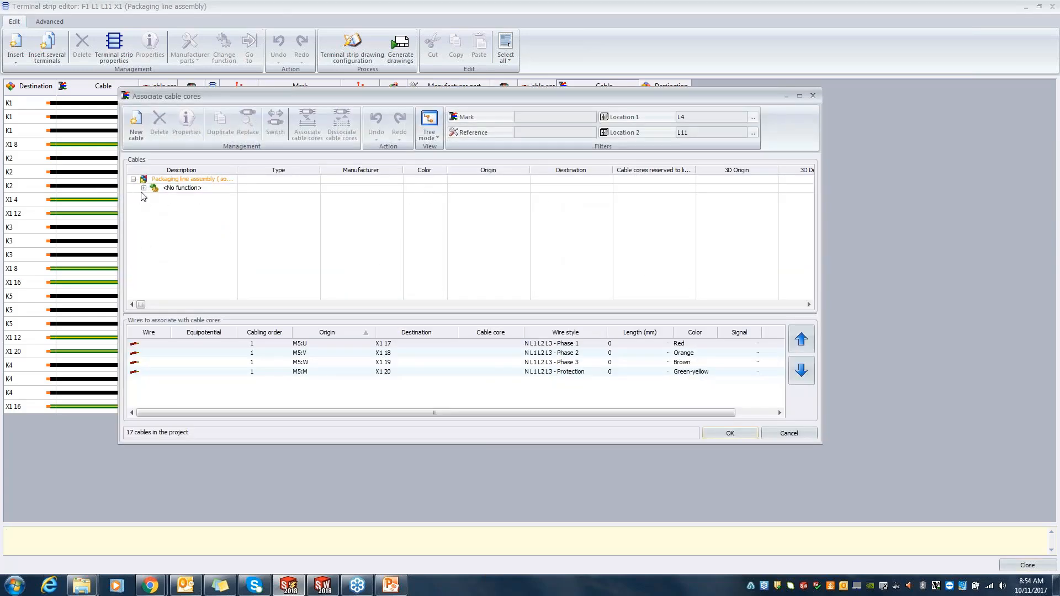
click(144, 188)
click(155, 223)
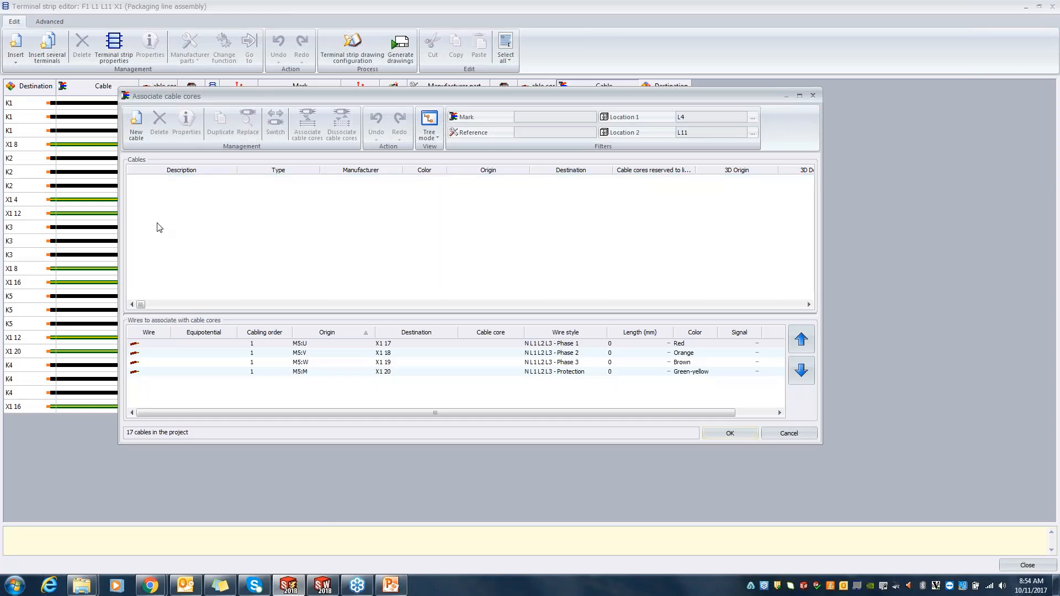
click(155, 267)
scroll(194, 240, down, 1)
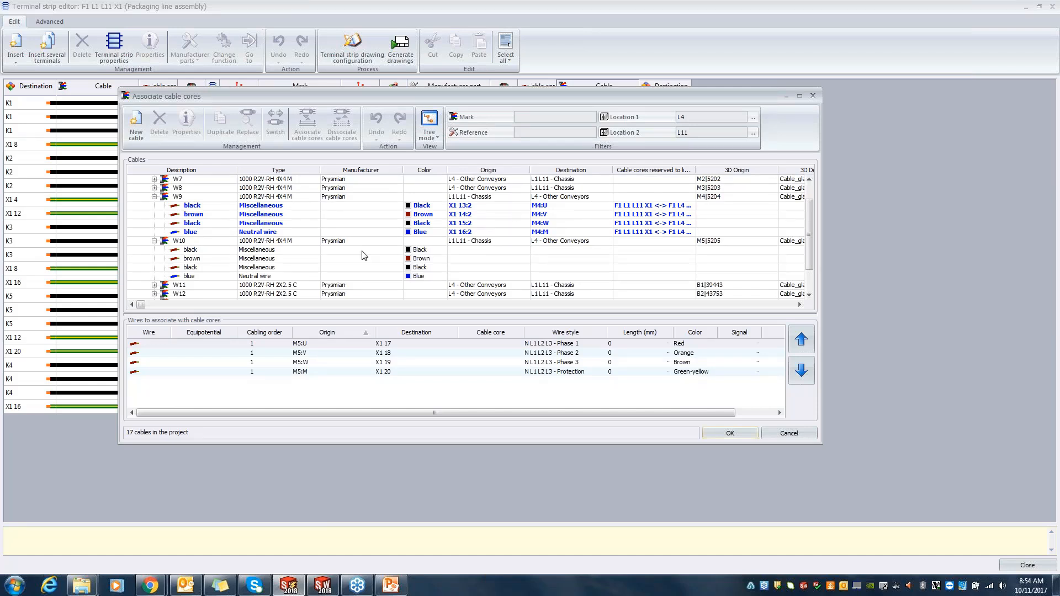
Step: Associate W10's black, brown, black and blue cores with the four wires between M5 and terminals 17 to 20
click(313, 251)
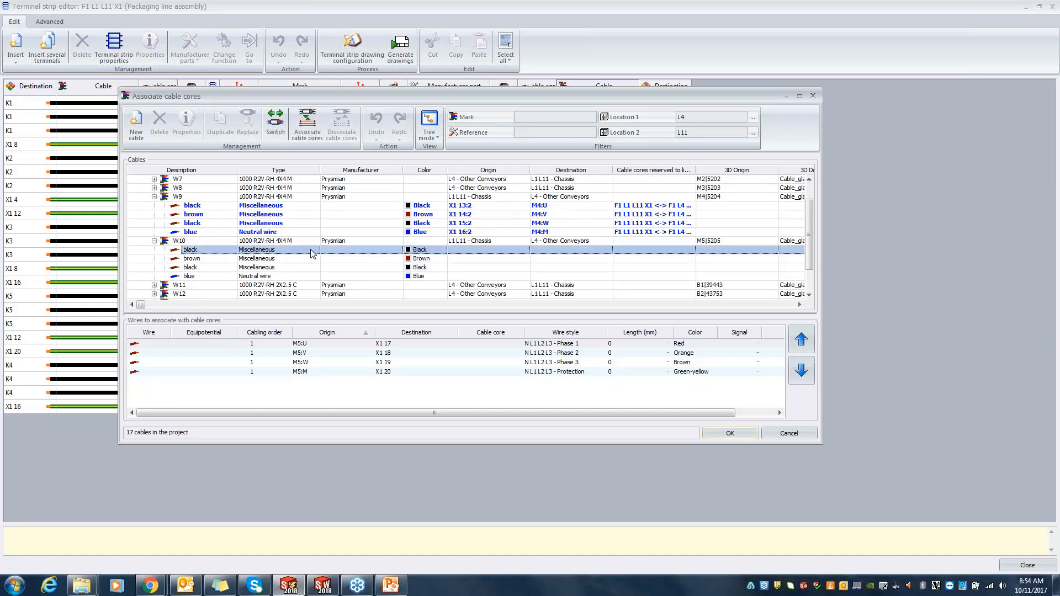
shift+click(267, 278)
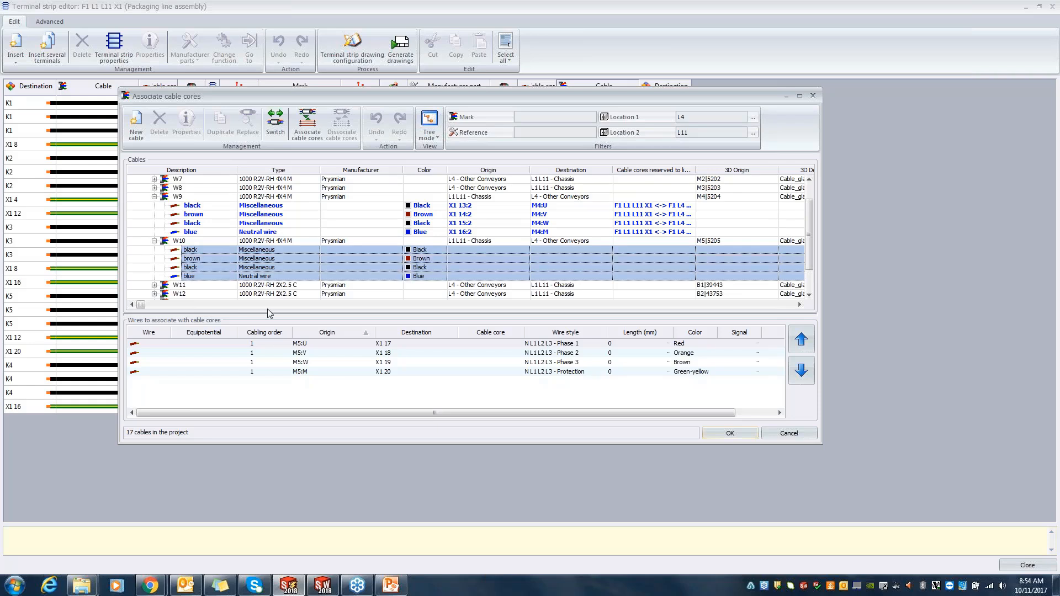
click(274, 344)
shift+click(274, 371)
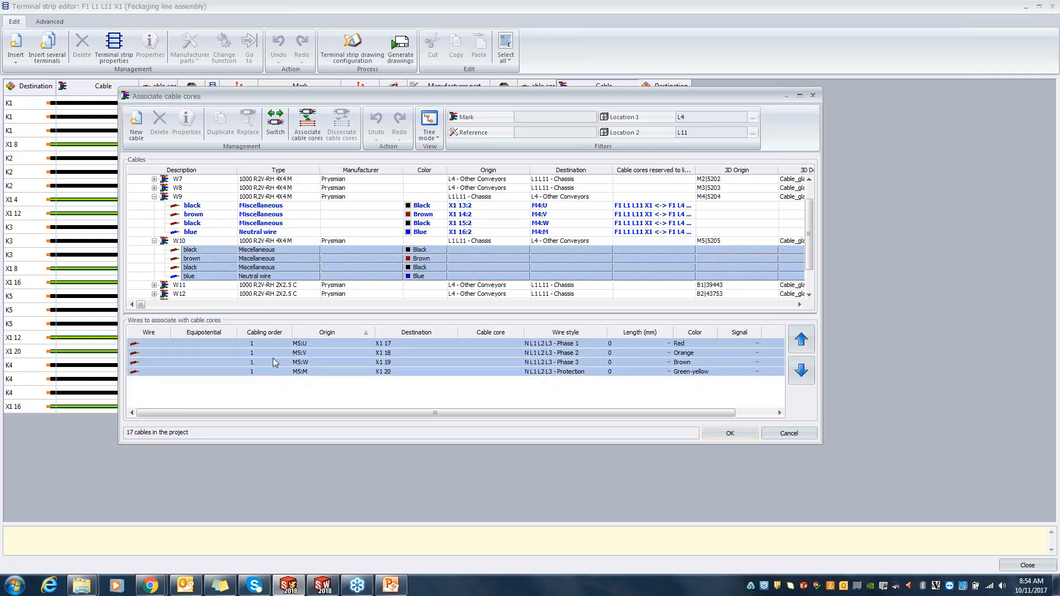
click(307, 125)
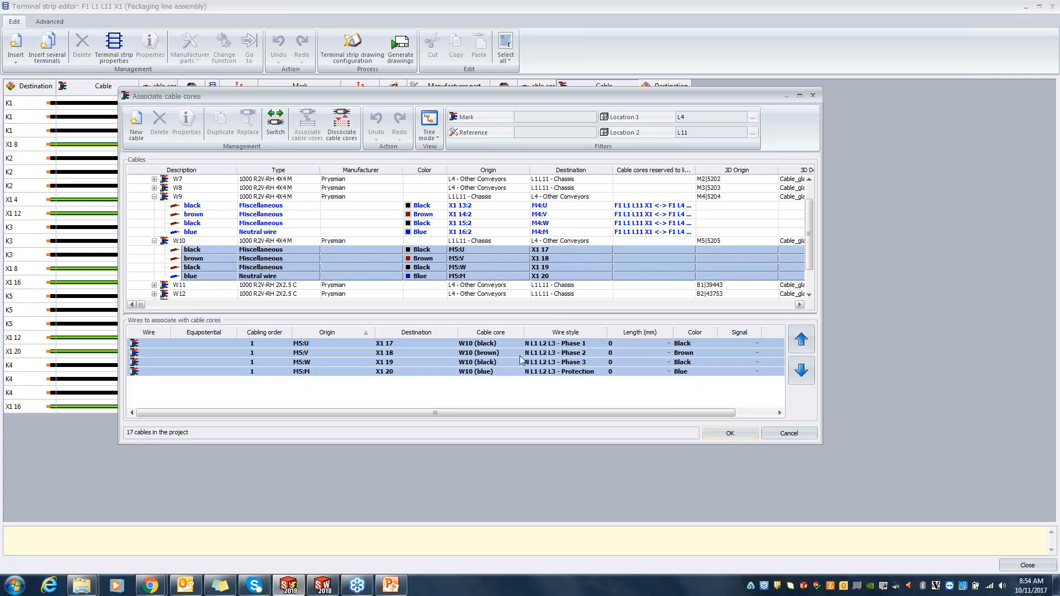
click(730, 432)
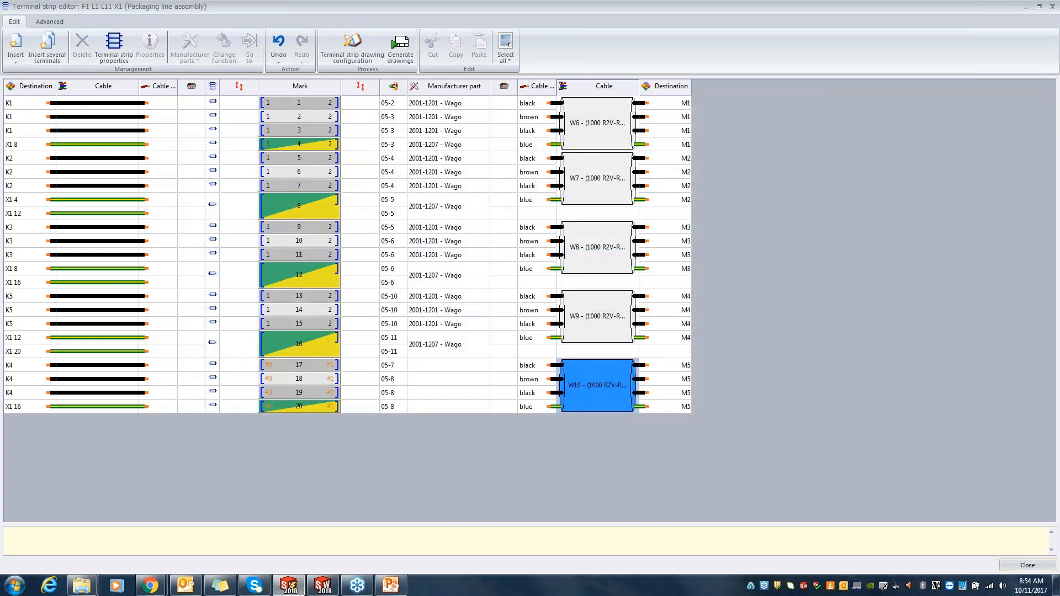
Step: Select the empty manufacturer parts of terminals 17 to 20 and start assigning a part to them
click(436, 368)
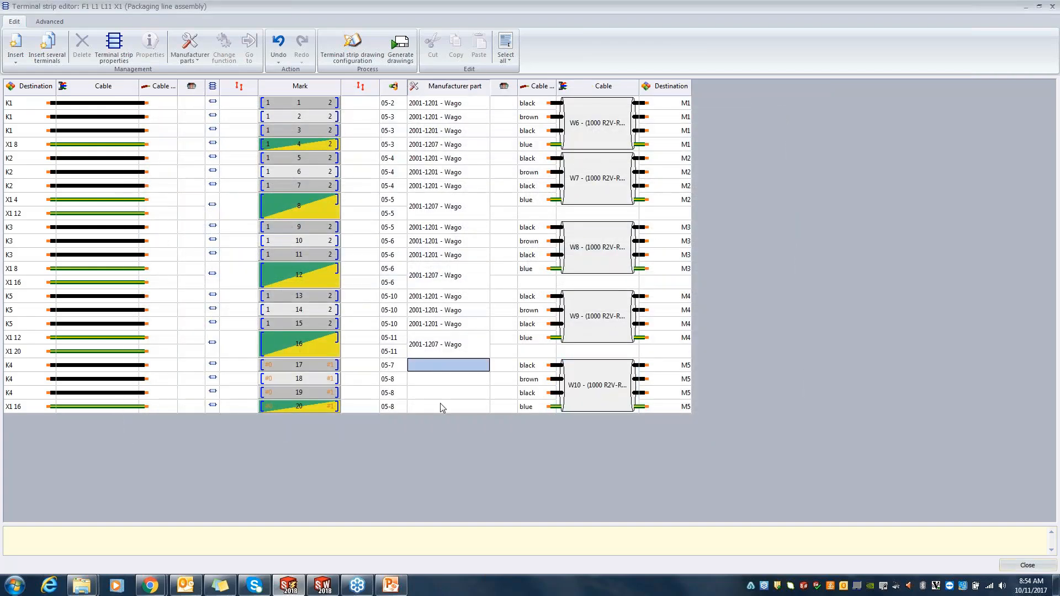
ctrl+click(440, 407)
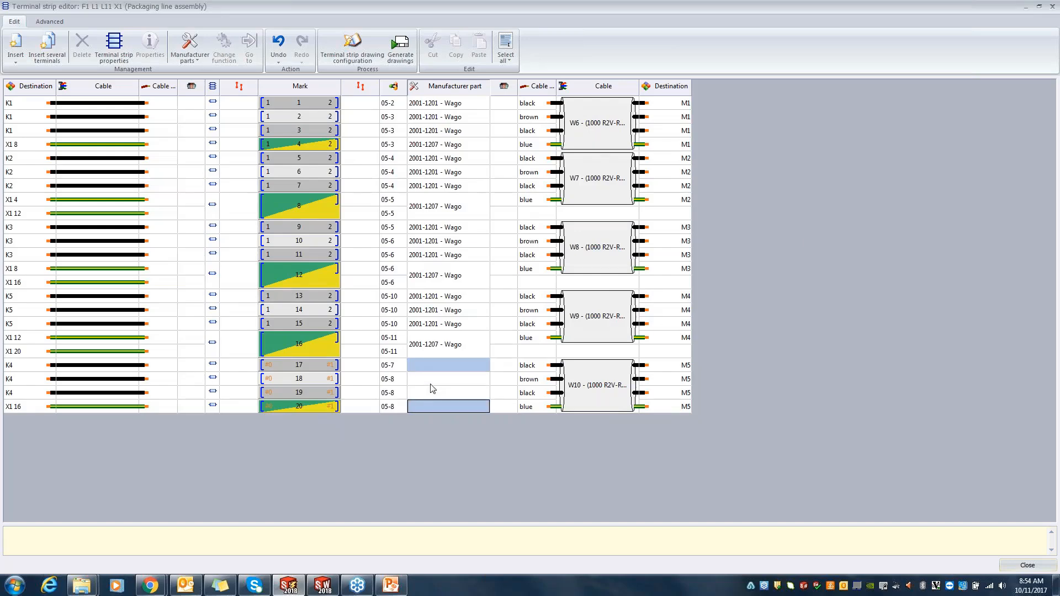
ctrl+click(431, 383)
ctrl+click(434, 391)
right_click(436, 373)
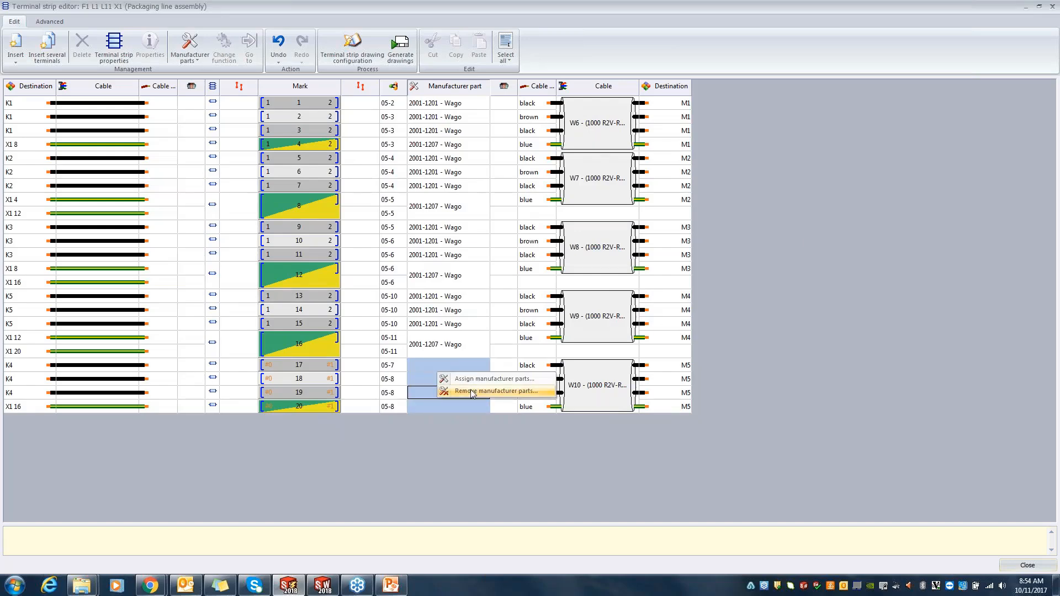
click(474, 379)
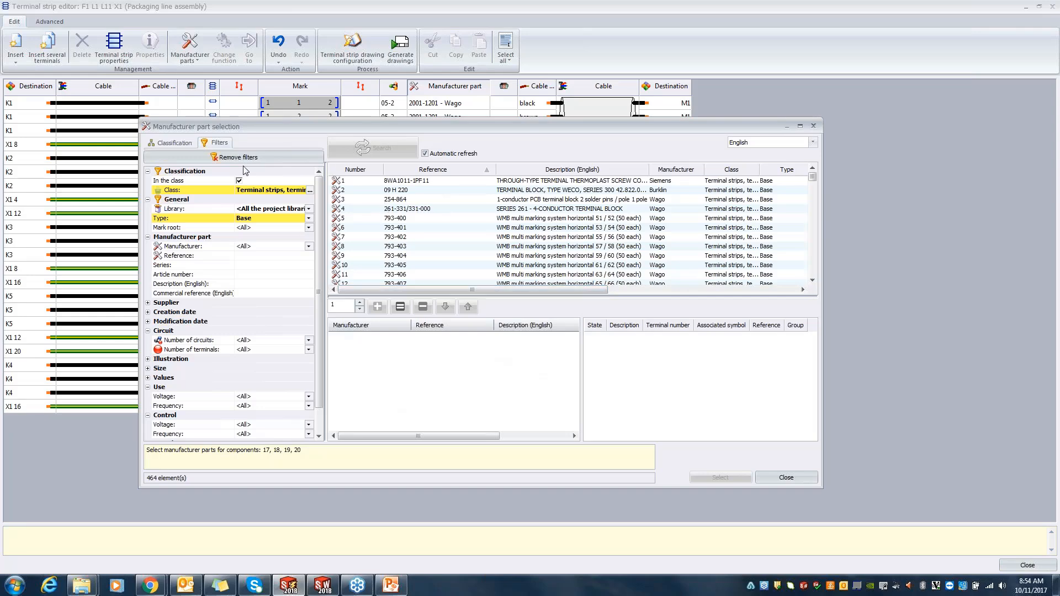
Step: Clear the part filters, search for reference 2001, assign Wago 2001-1201 to the selected terminals, and close the terminal strip editor and manager
click(246, 158)
click(261, 255)
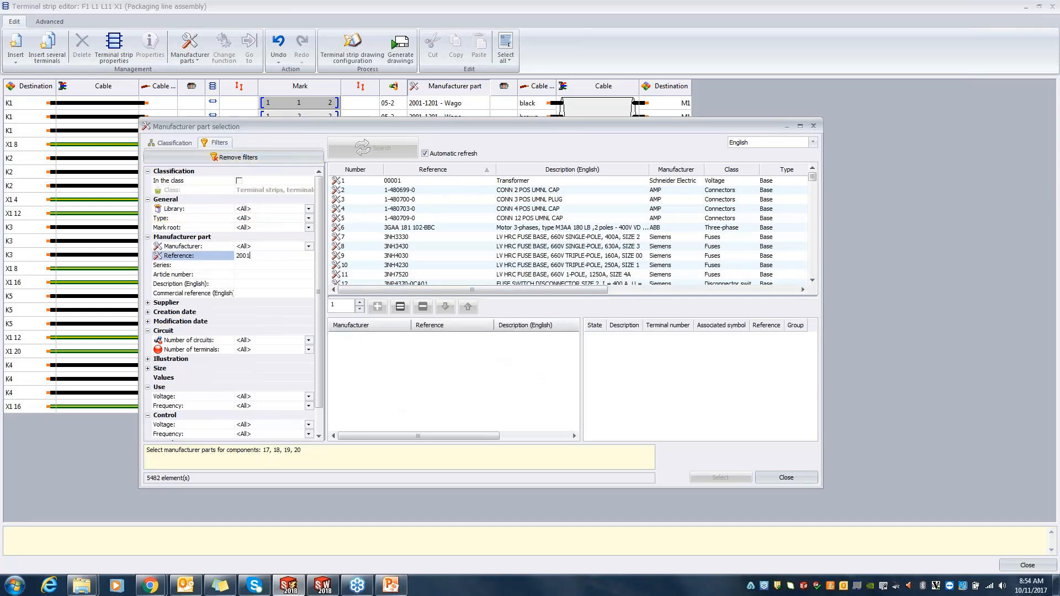
click(402, 181)
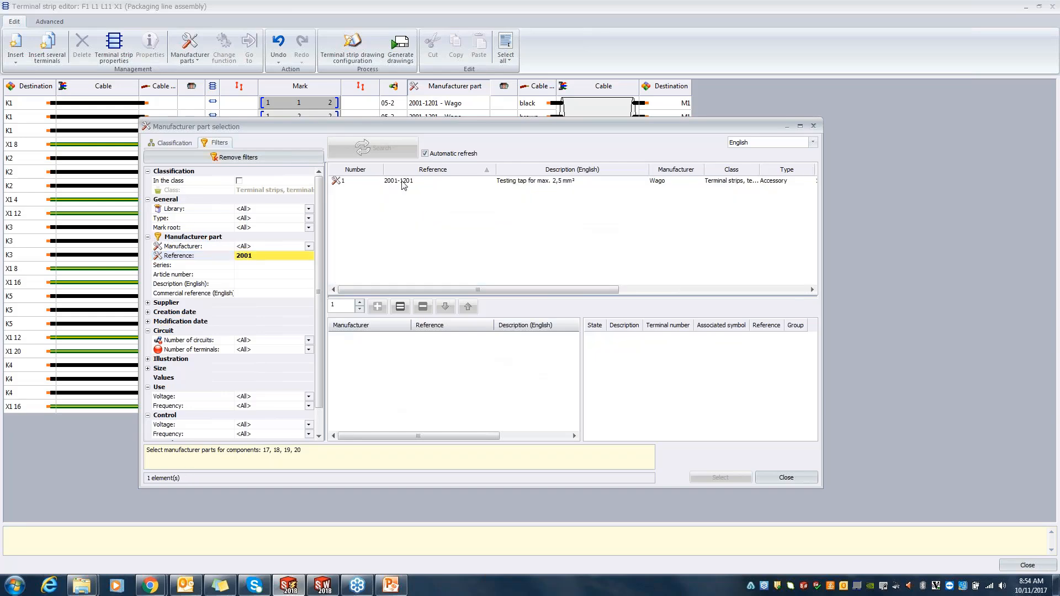
click(418, 181)
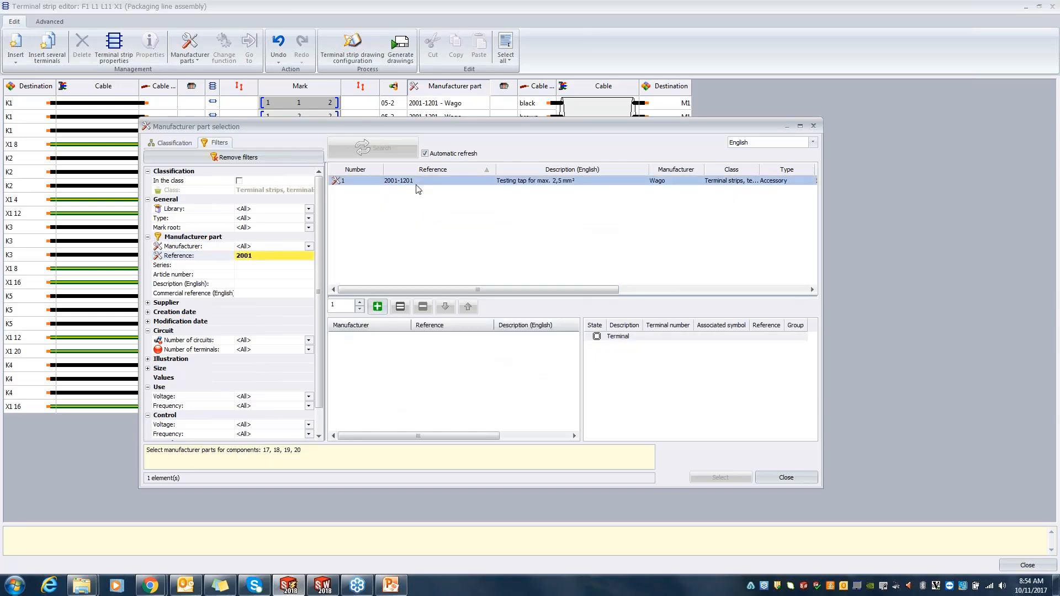
click(377, 307)
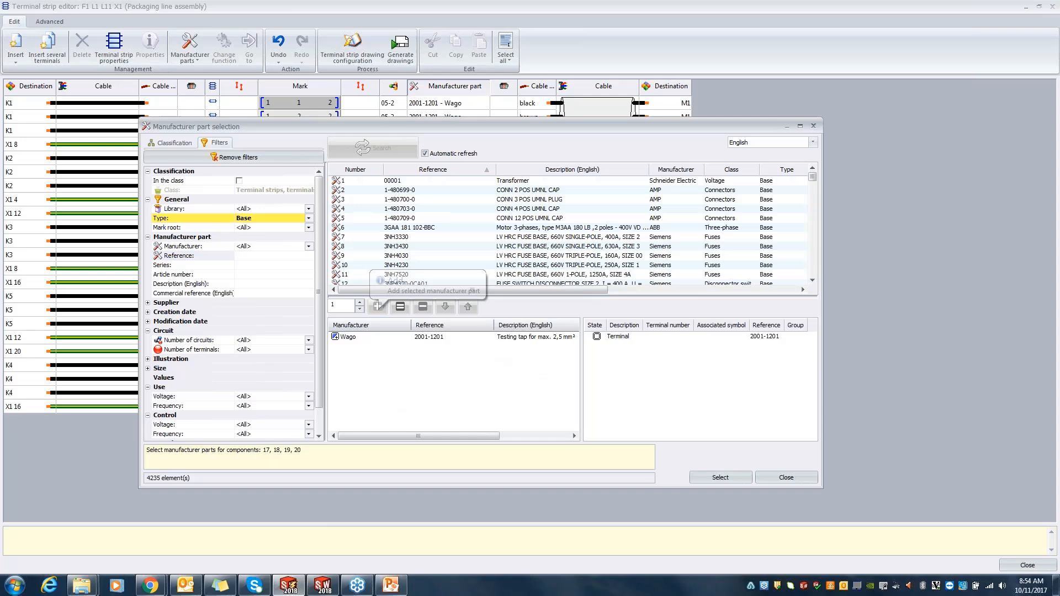
click(720, 478)
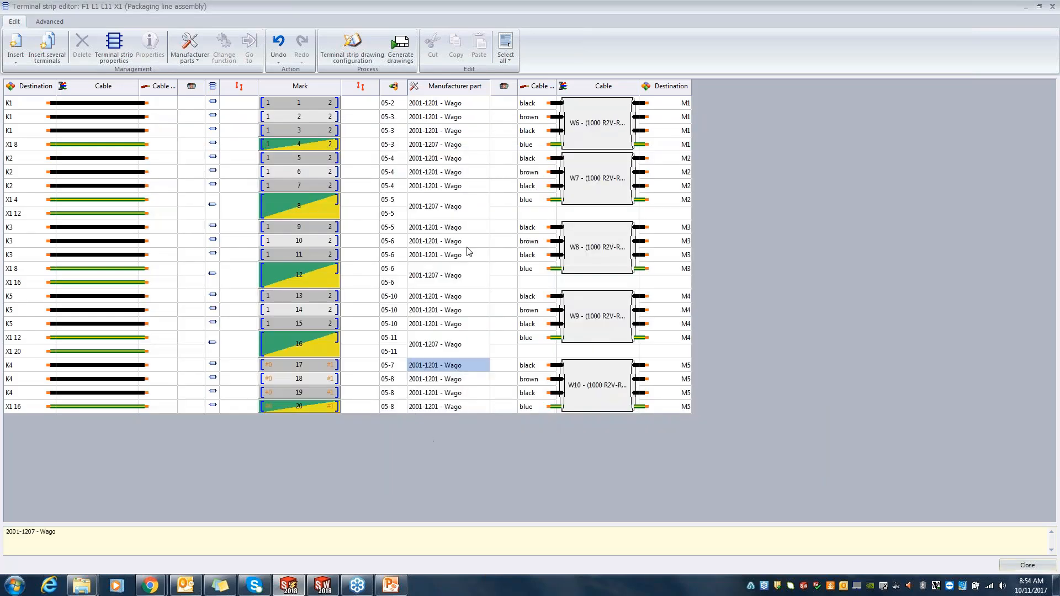
click(1025, 564)
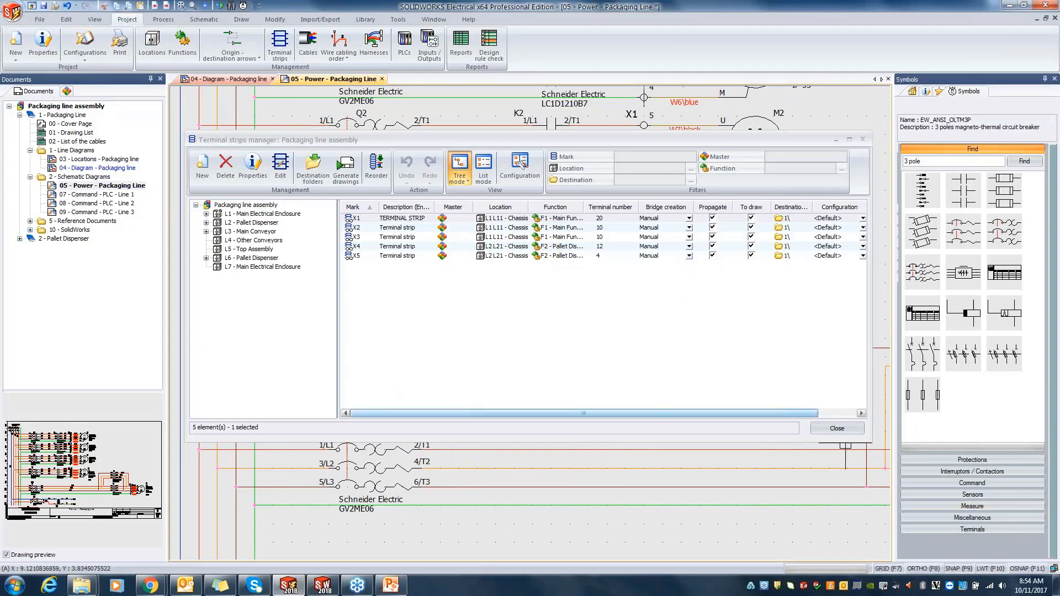
click(839, 429)
Step: Check the W10 core labels on the wires between terminal strip X1 and motor M5, then the whole power schematic
scroll(687, 368, up, 3)
middle_drag(722, 293, 656, 272)
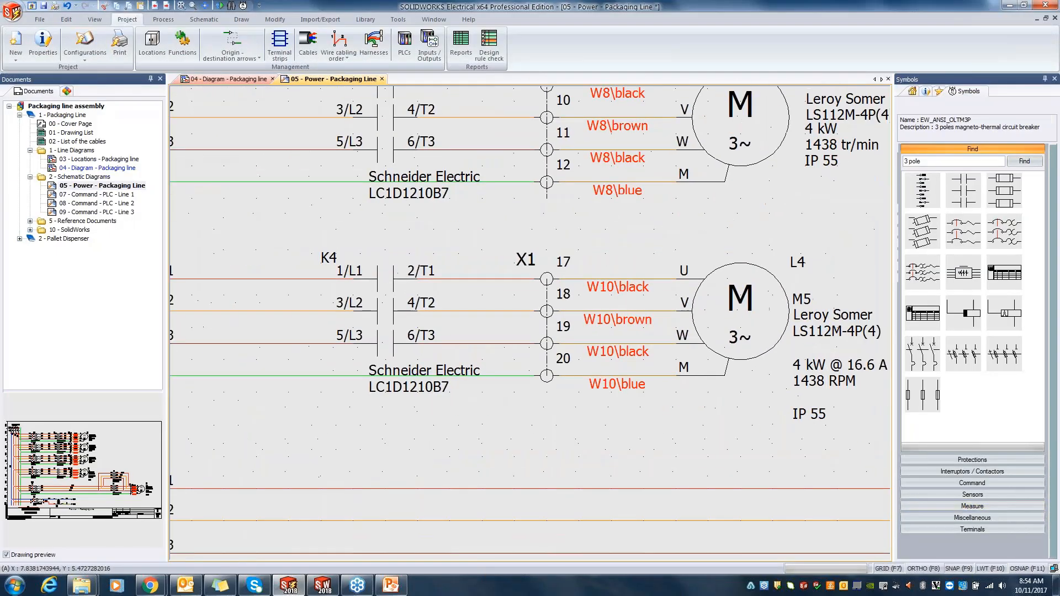
scroll(649, 324, down, 2)
scroll(730, 265, down, 2)
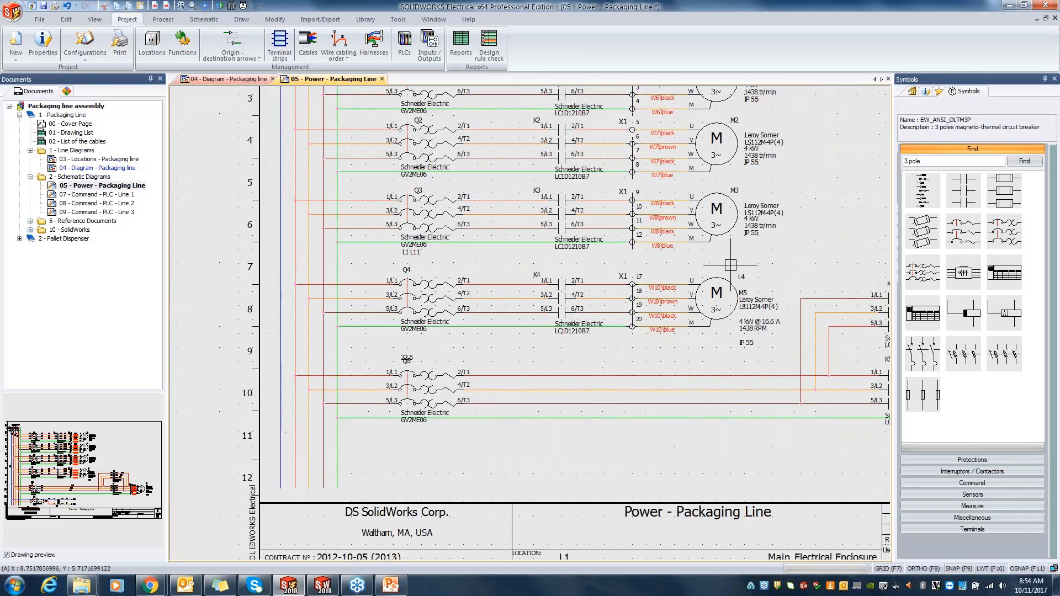
scroll(730, 265, down, 1)
middle_click(677, 301)
middle_click(677, 300)
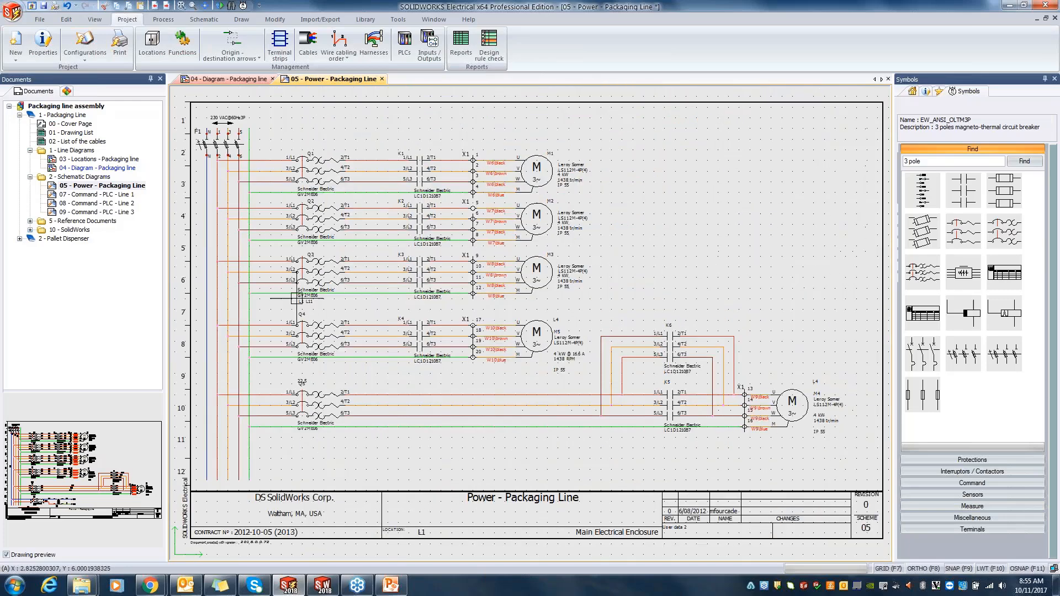
Step: Open the schematic 05 - Power - Pallet Dispenser from the Pallet Dispenser book
click(19, 240)
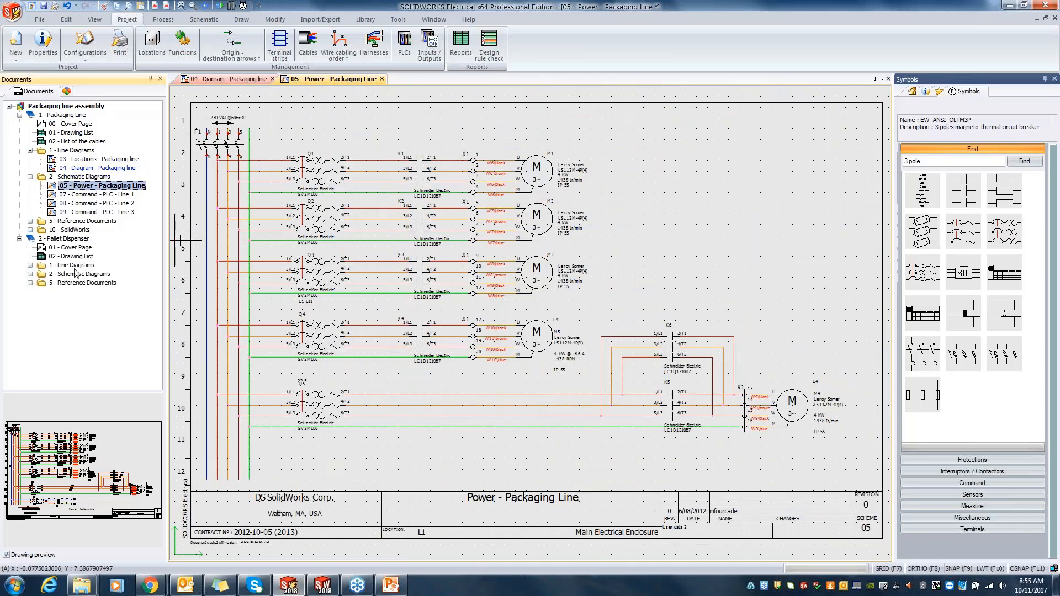
click(30, 274)
double_click(102, 282)
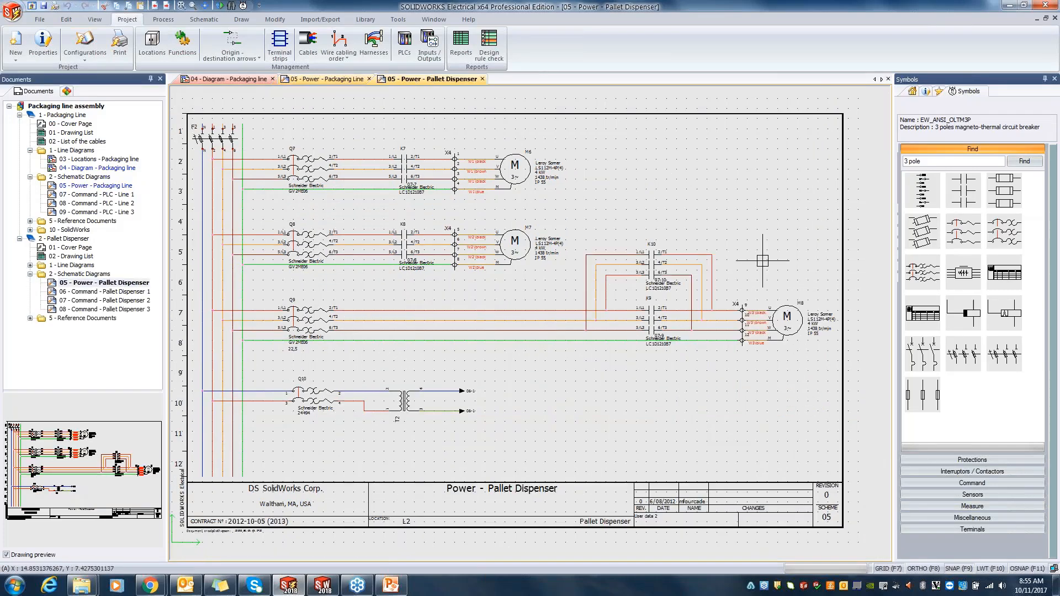
Step: Save the Q10 breaker and T2 transformer circuit as a macro in the example group, and return to 05 - Power - Packaging Line
click(940, 93)
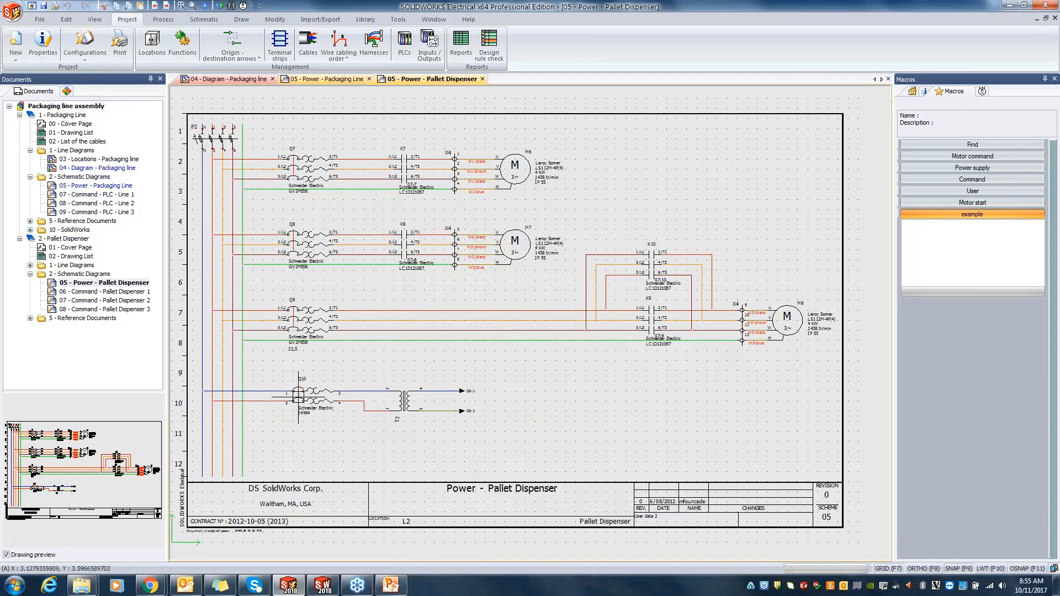
drag(456, 429, 266, 374)
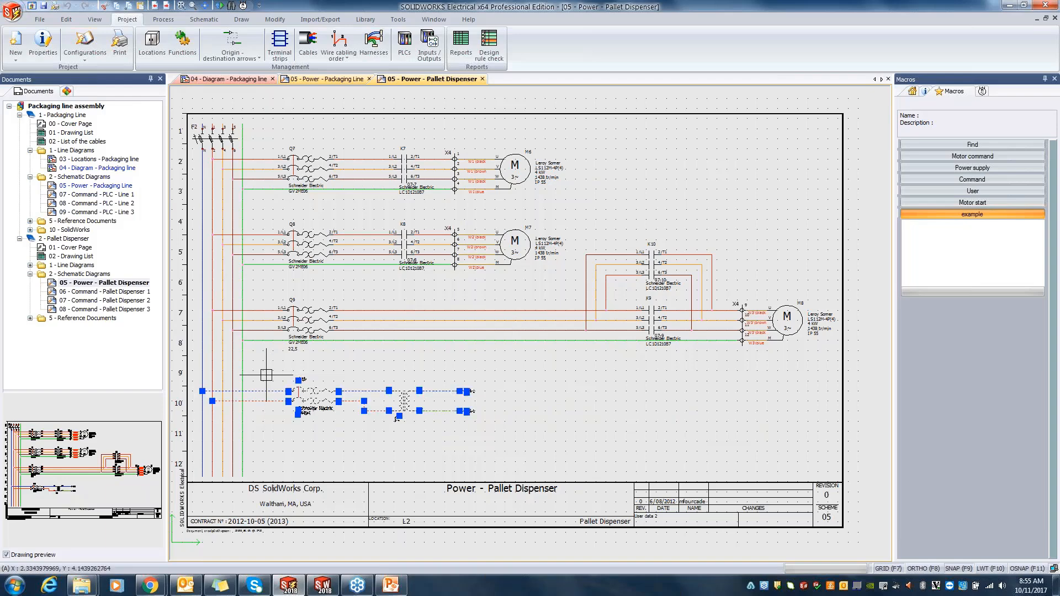
mouse_move(359, 394)
mouse_down()
mouse_move(699, 247)
mouse_move(966, 207)
mouse_up()
drag(936, 238, 937, 239)
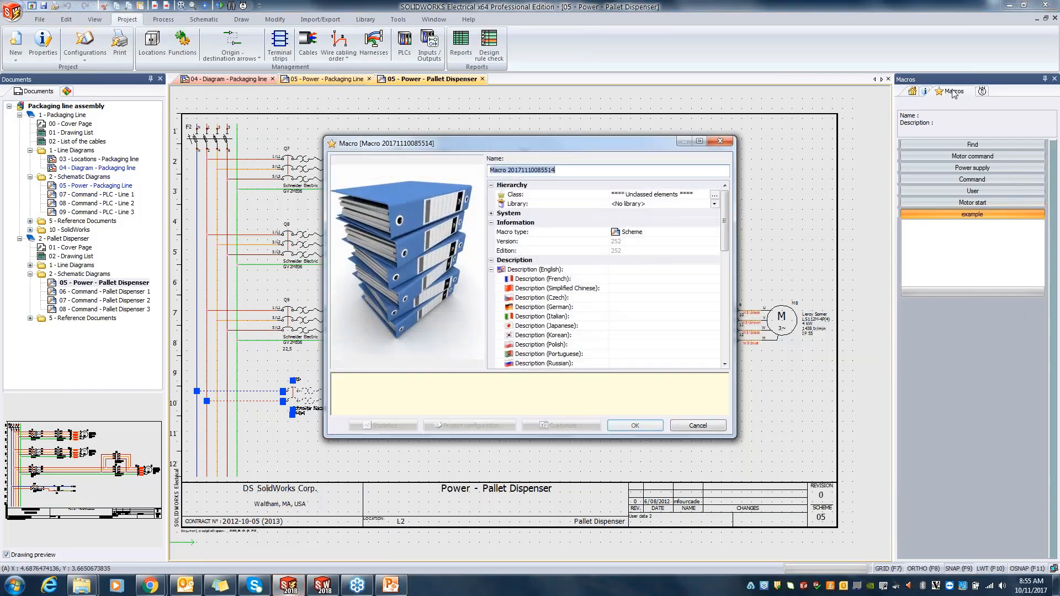
click(630, 425)
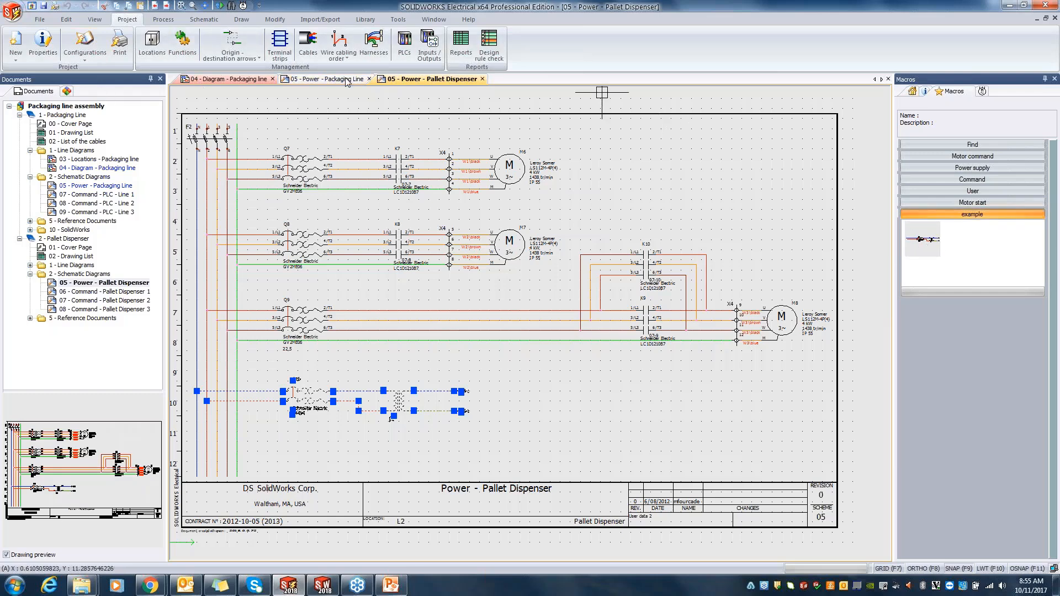
click(325, 79)
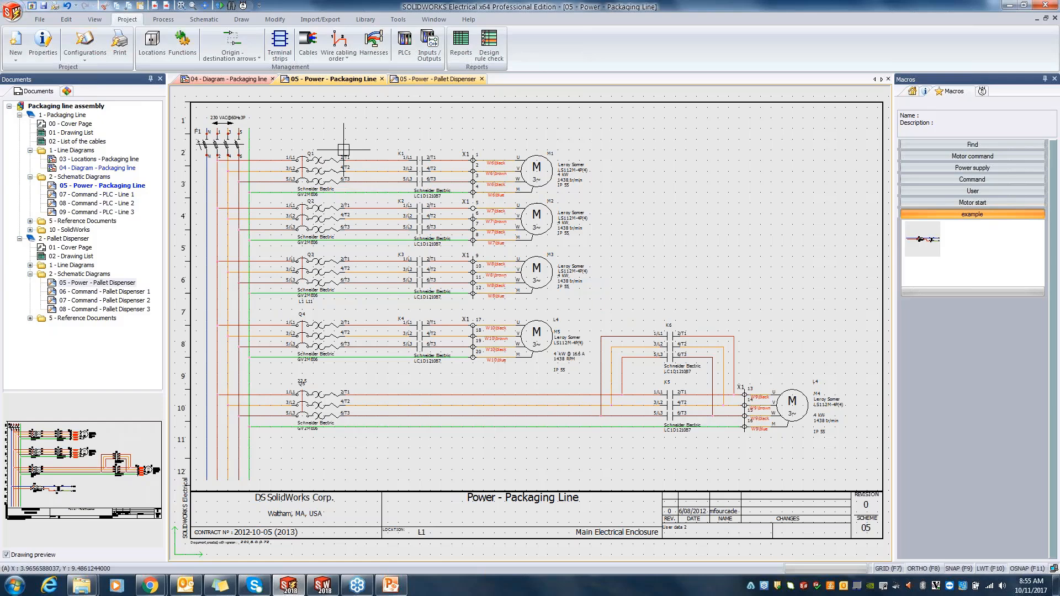
Step: Insert the saved breaker and transformer macro from the example group below the Q5 circuit, keeping the default paste options
click(932, 238)
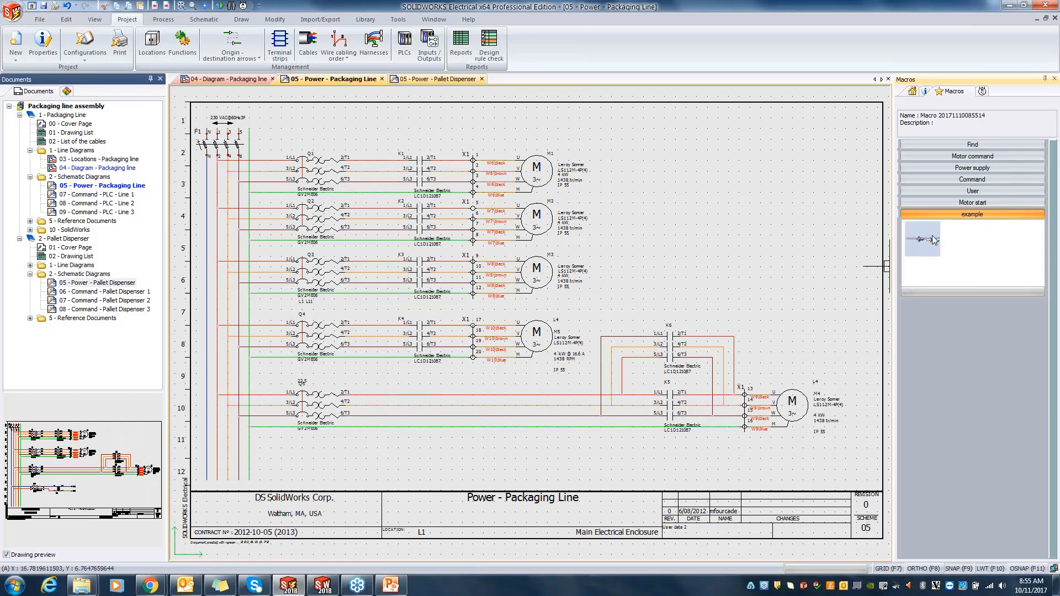
drag(932, 239, 296, 457)
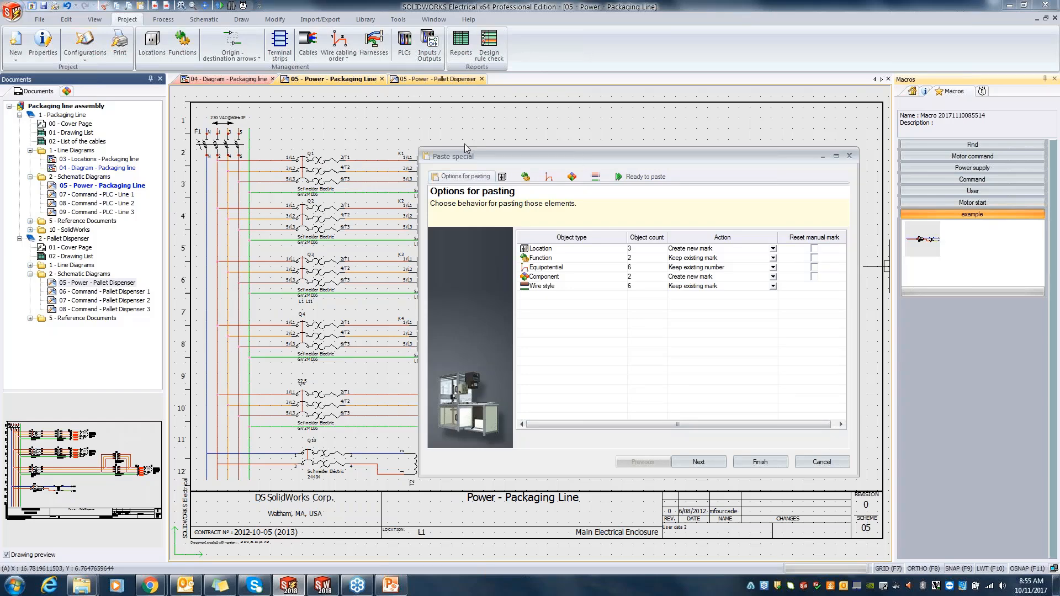
click(572, 177)
click(549, 177)
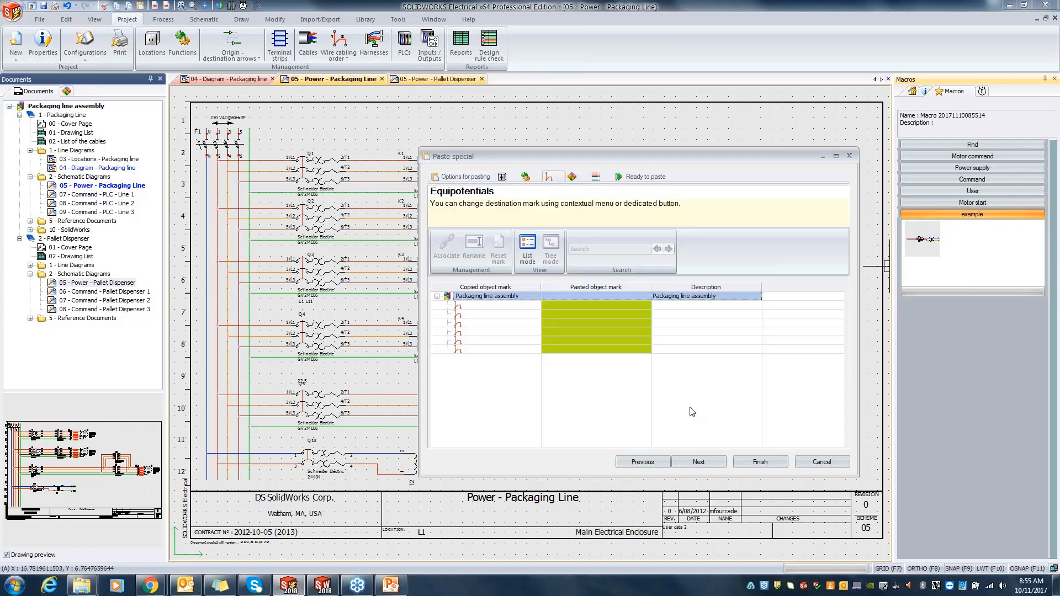
click(758, 462)
Step: Associate the pasted transformer symbol with the existing component T1 of the main electrical enclosure's chassis
scroll(413, 444, up, 3)
middle_drag(413, 445, 546, 419)
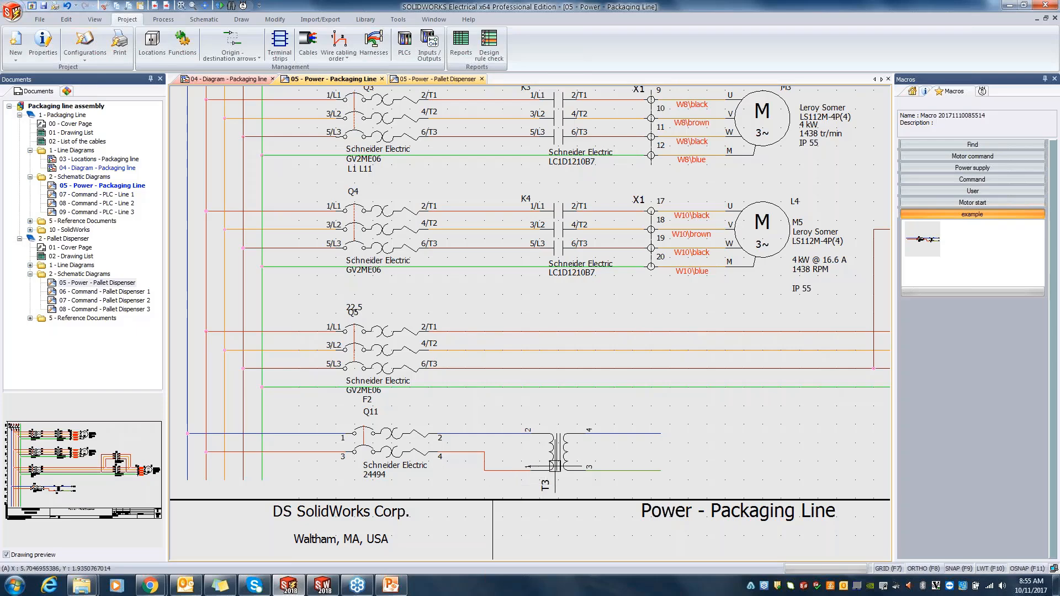
click(554, 465)
right_click(556, 463)
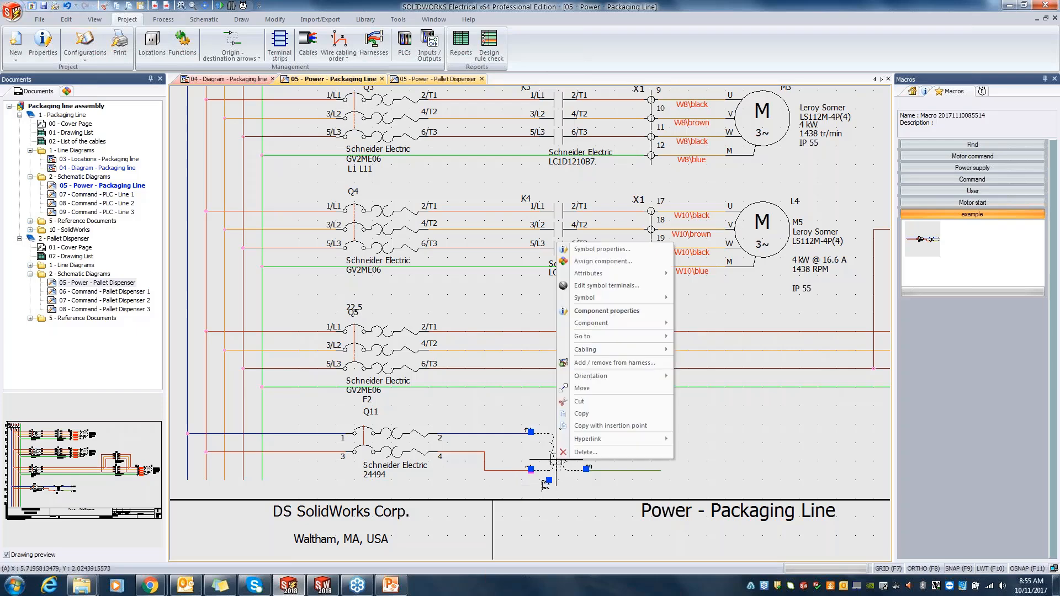
click(602, 249)
click(777, 163)
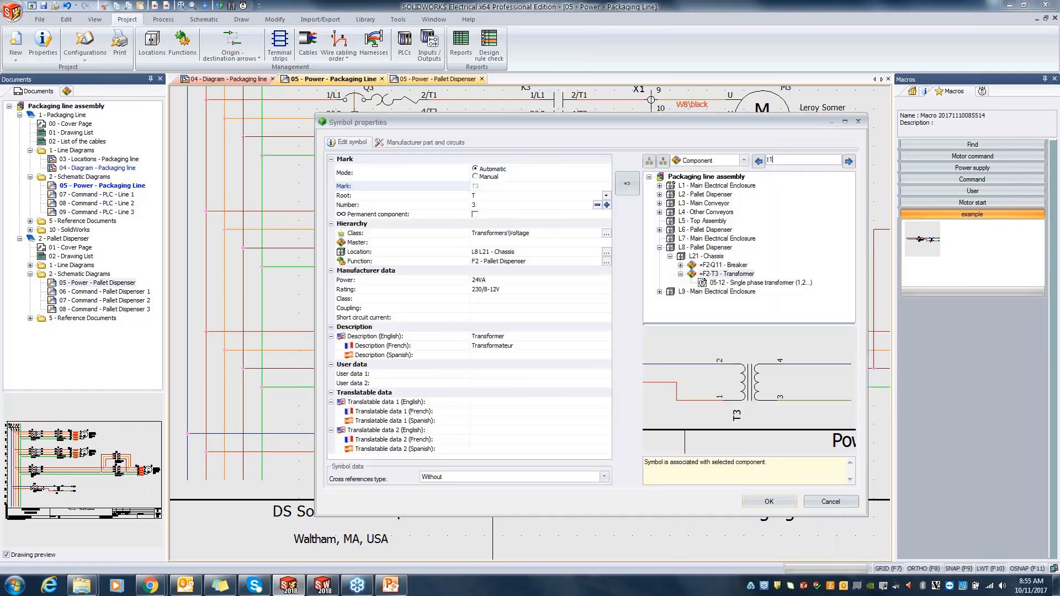
key(Return)
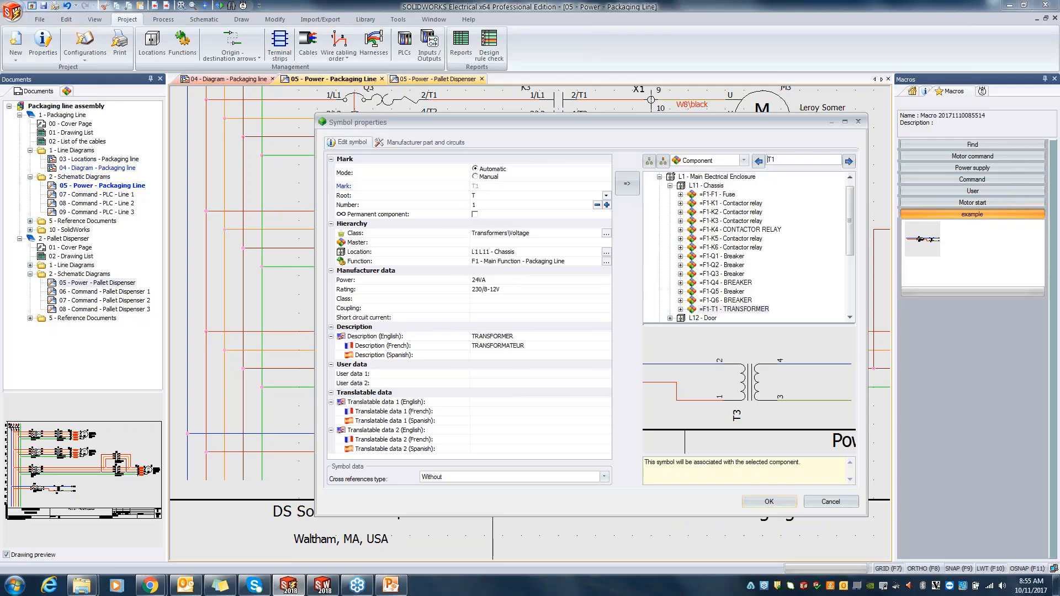
click(769, 501)
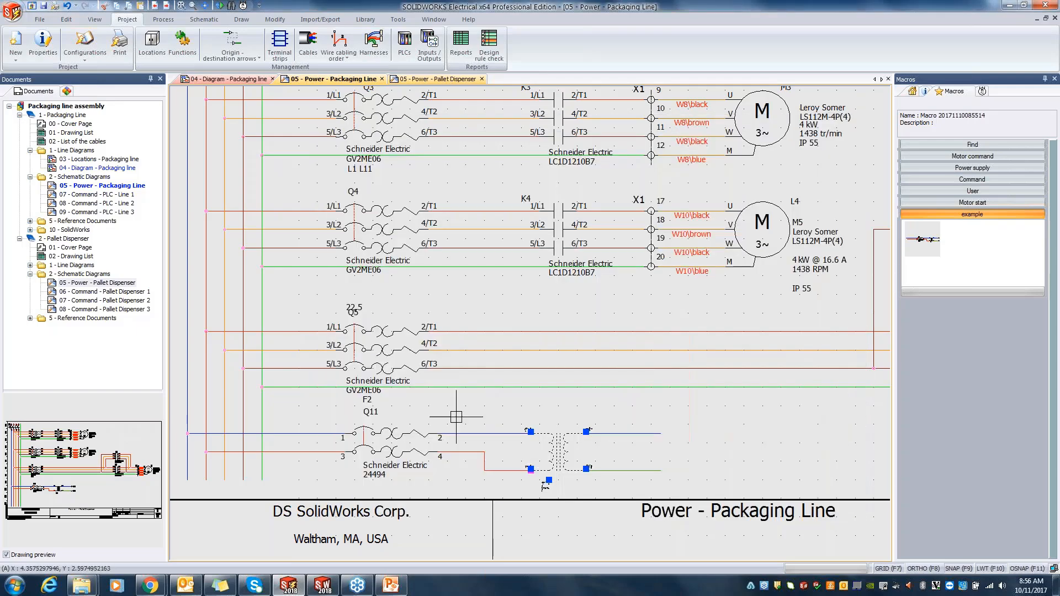
Step: Associate the pasted two-pole breaker symbol with the existing component Q6 of the main electrical enclosure's chassis
click(393, 437)
right_click(392, 437)
click(439, 214)
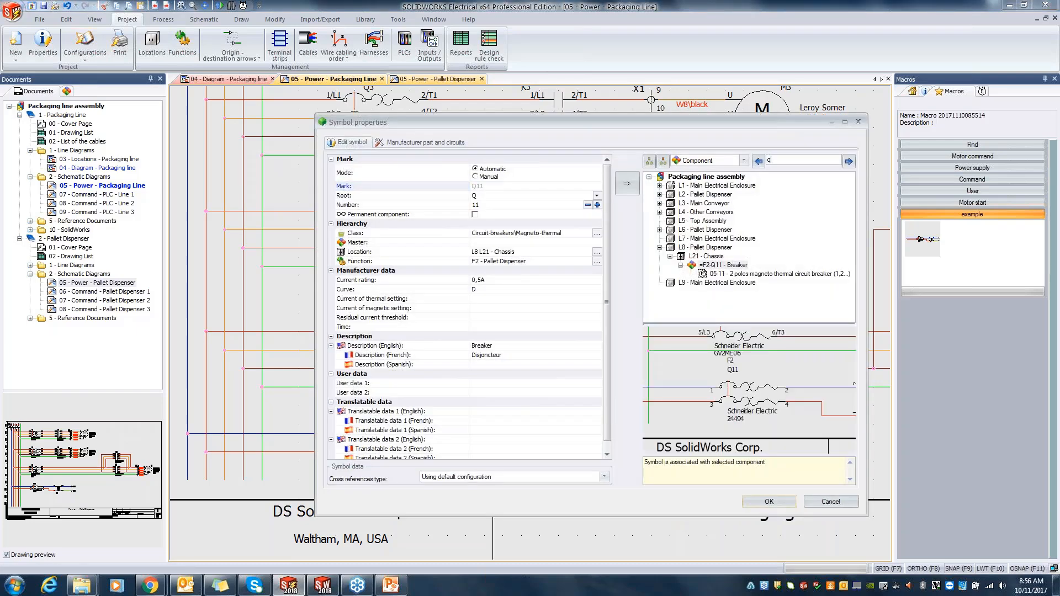
key(Return)
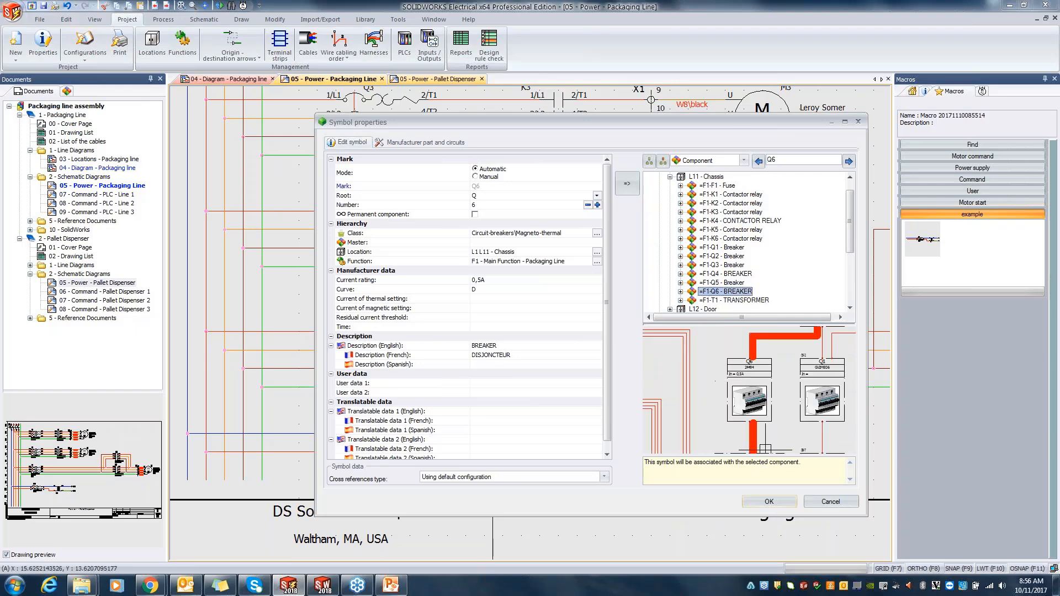
click(769, 502)
scroll(446, 471, up, 1)
key(Escape)
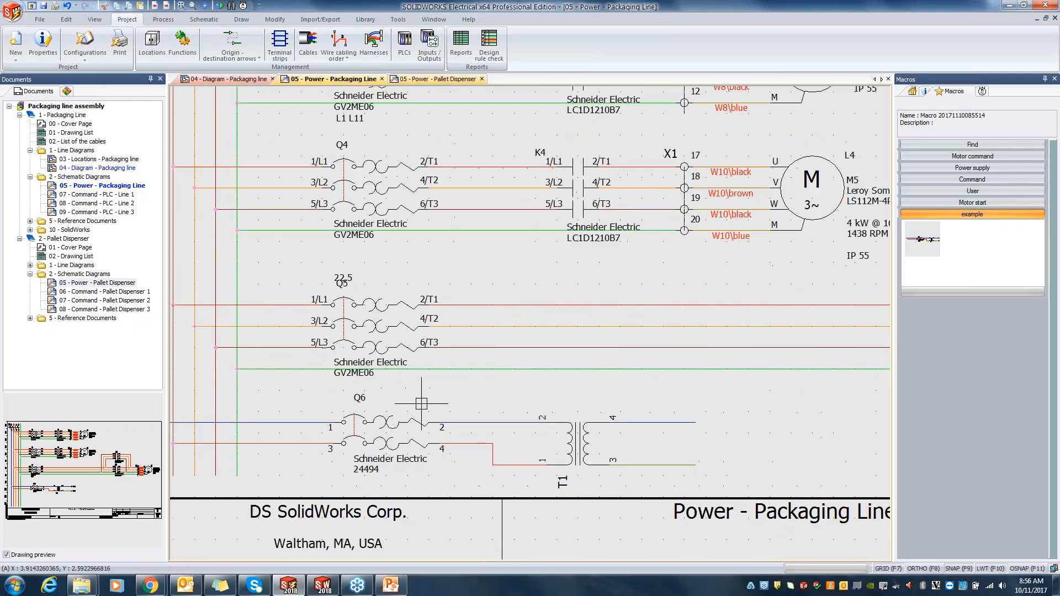
Step: Link both T1 transformer output wires to the two vertical wires on 07 - Command - PLC - Line 1 with single origin-destination arrows
scroll(415, 404, down, 2)
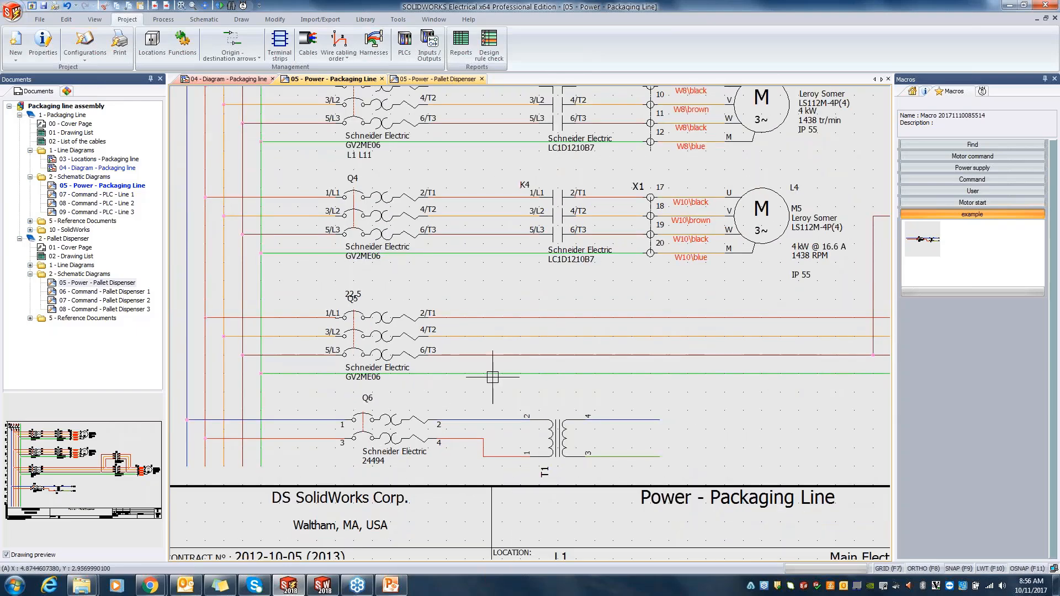
middle_drag(673, 438, 535, 421)
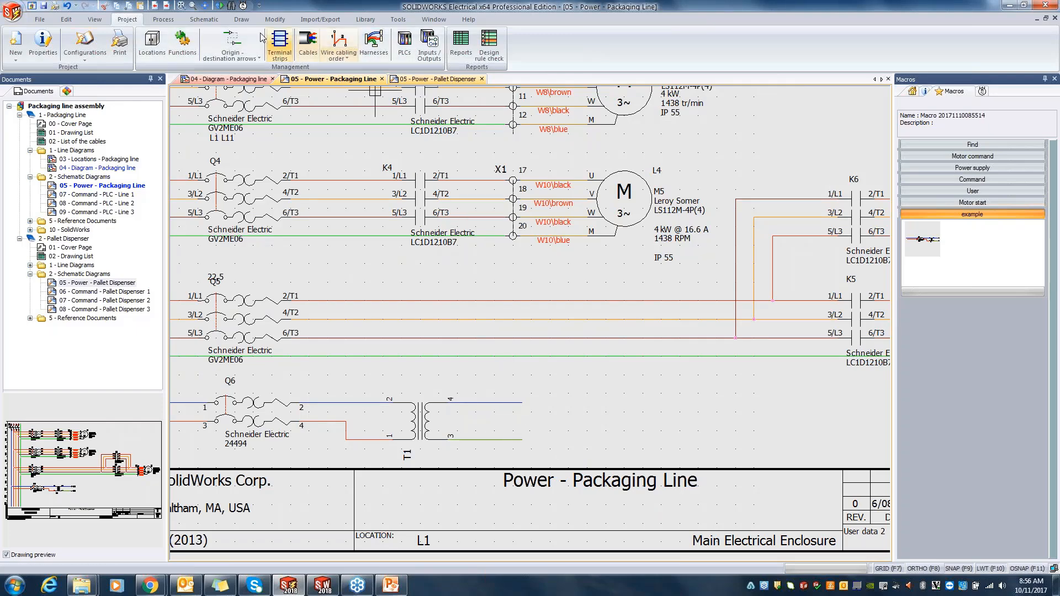
click(246, 41)
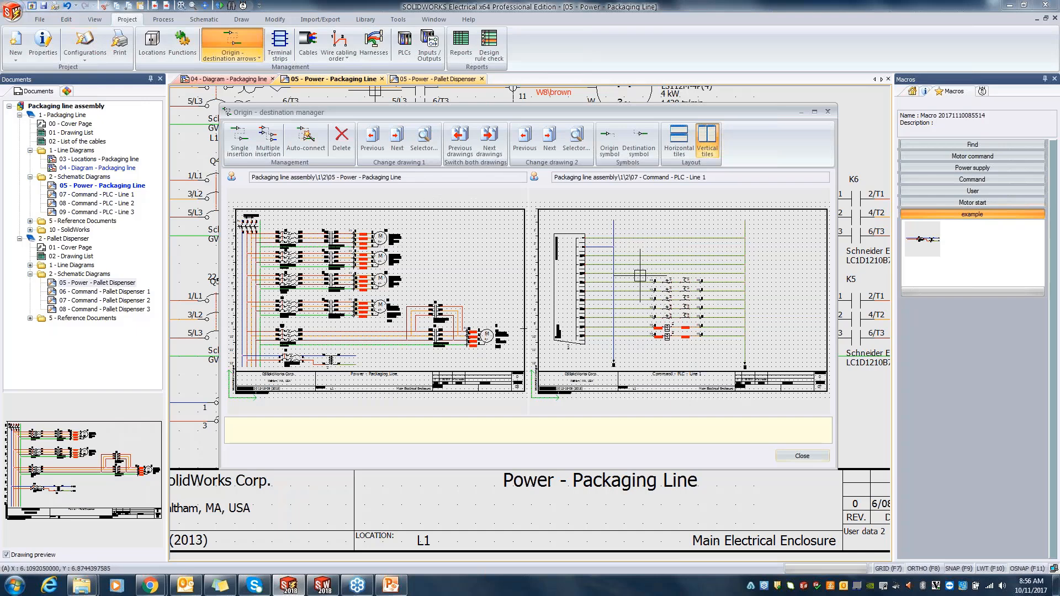
click(239, 141)
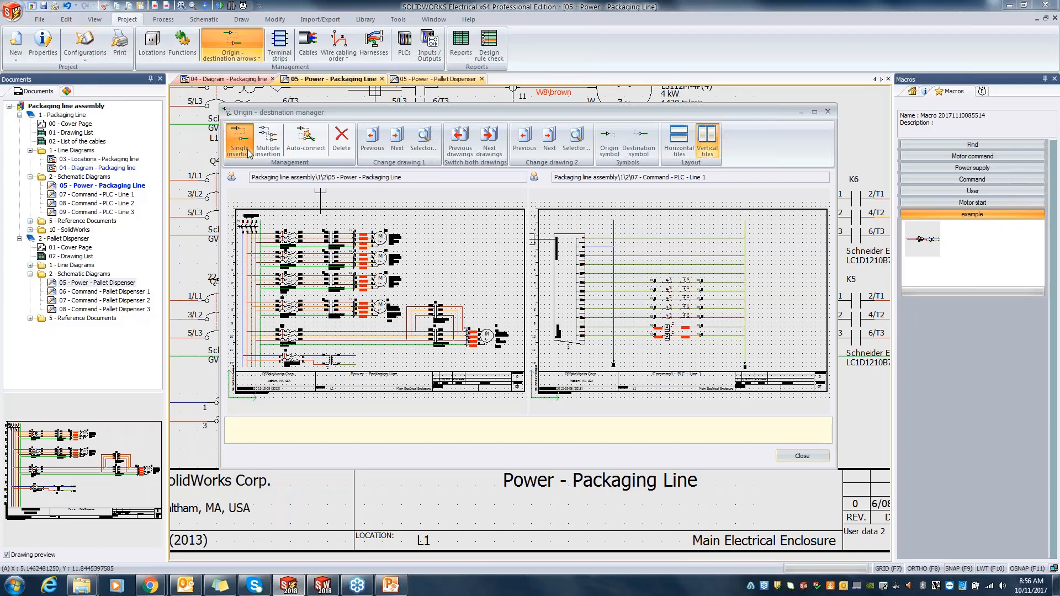
click(350, 355)
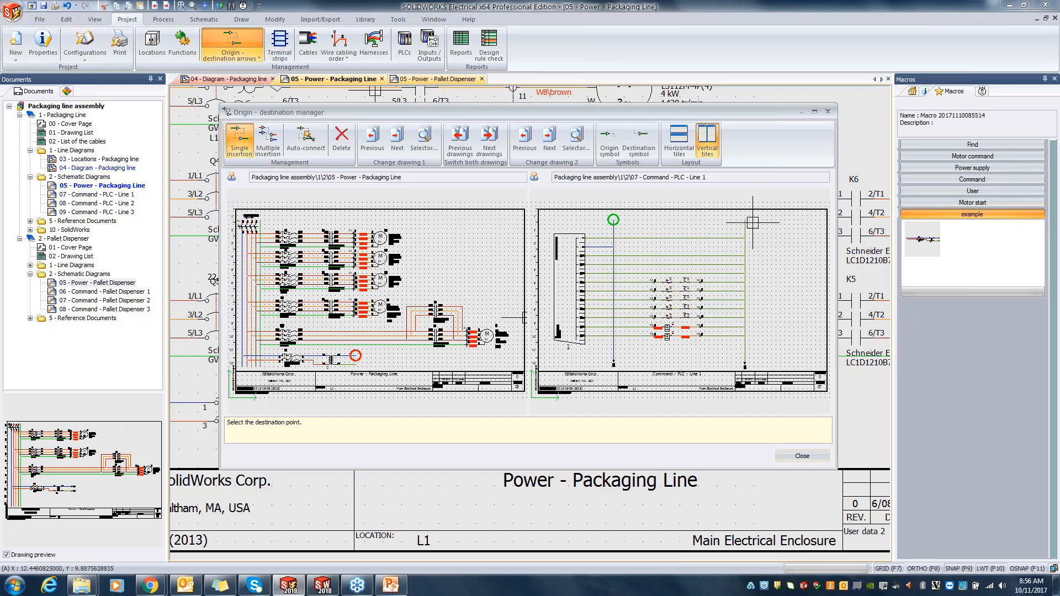
click(633, 224)
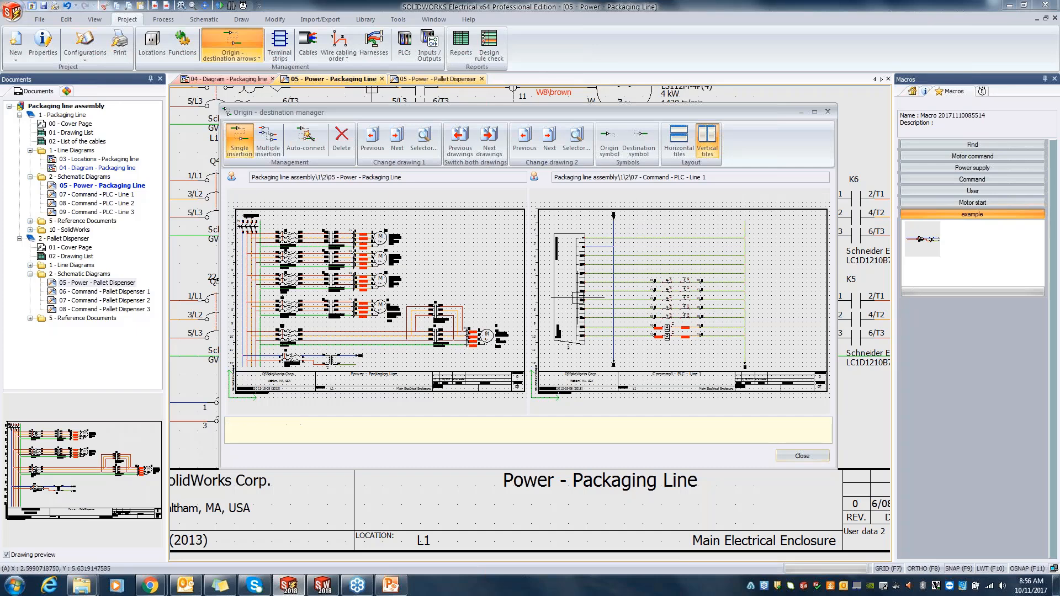
click(736, 230)
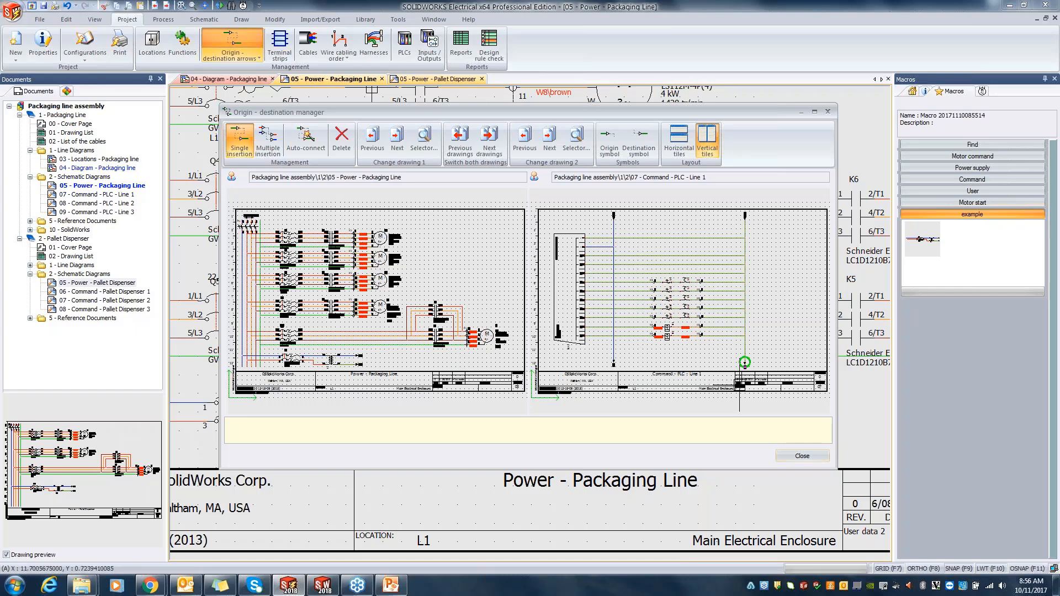
click(802, 456)
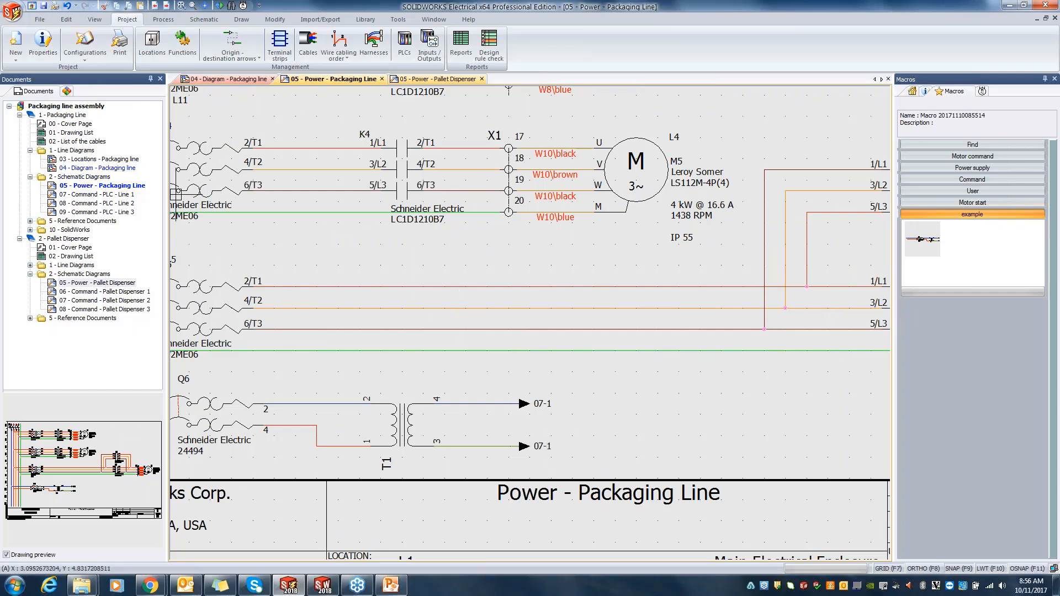
Step: Check the destination arrows on 07 - Command - PLC - Line 1, then close it and the pallet dispenser power schematic
double_click(72, 196)
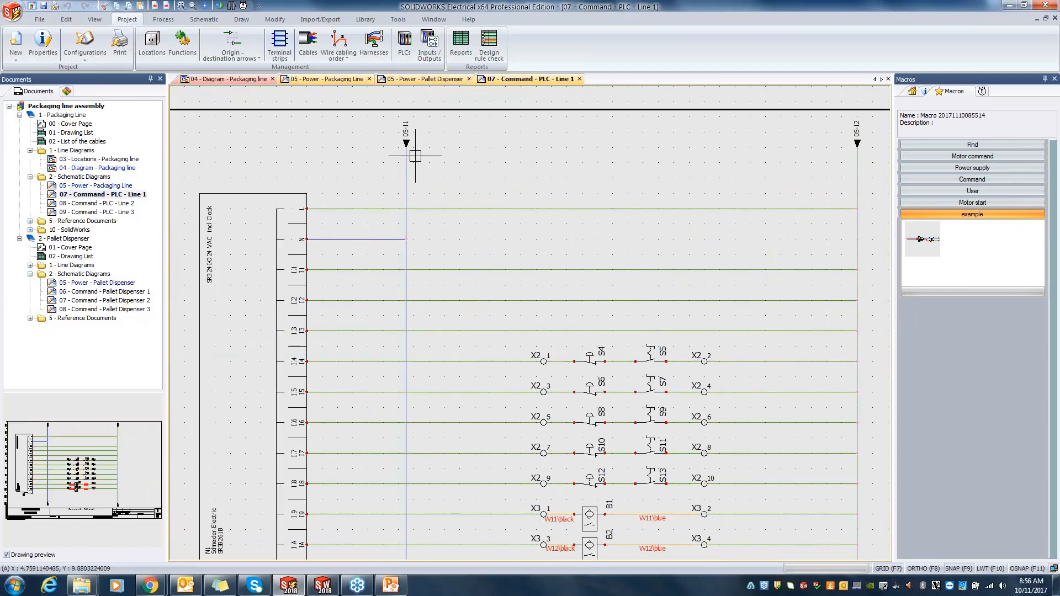
middle_drag(409, 154, 476, 214)
scroll(533, 185, up, 2)
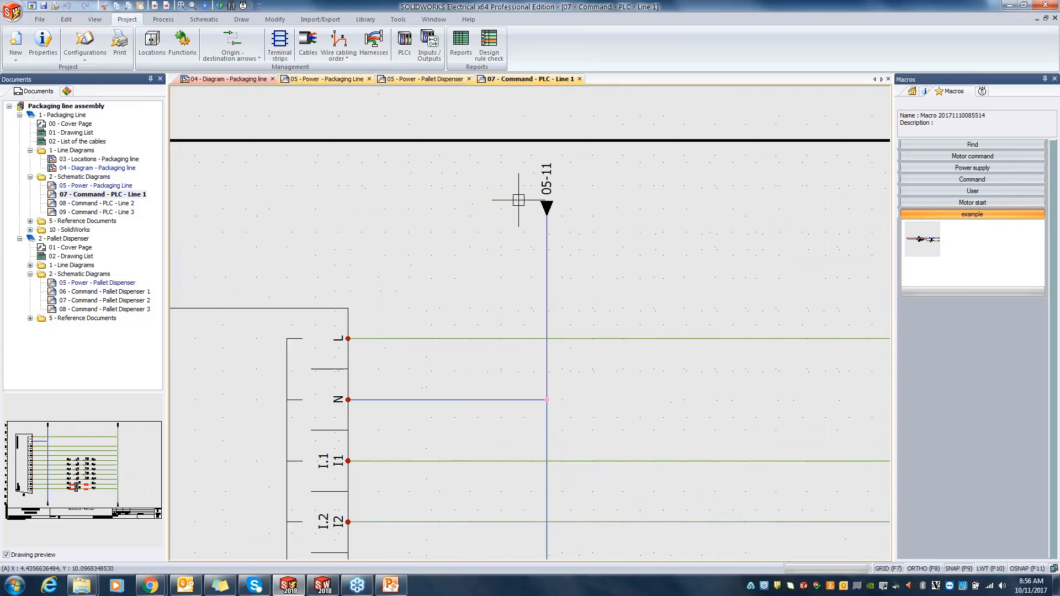
scroll(648, 208, down, 2)
middle_drag(651, 208, 260, 206)
scroll(737, 183, up, 1)
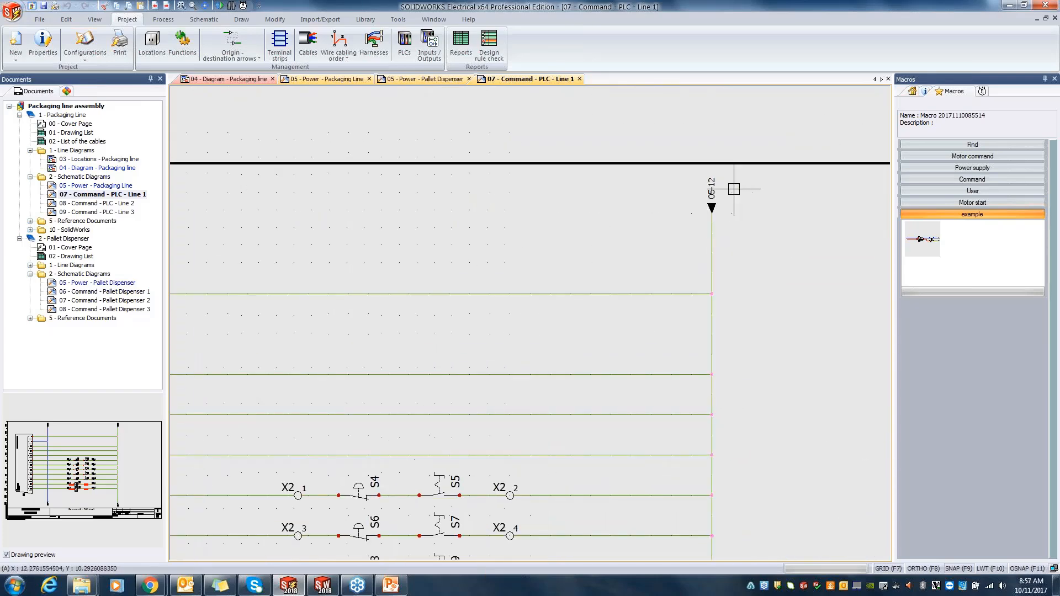
click(579, 79)
click(482, 78)
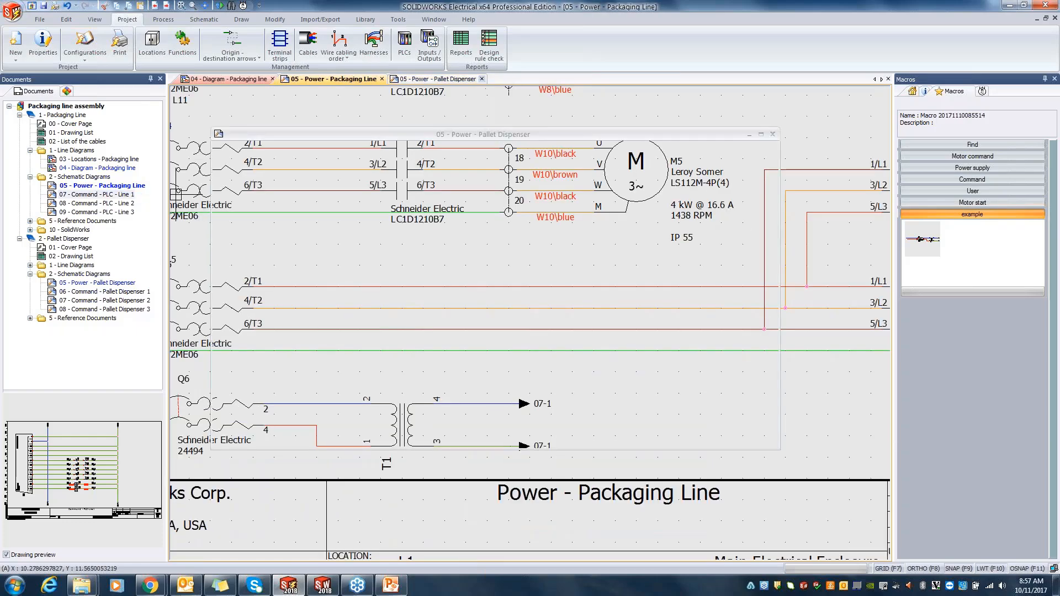
scroll(462, 270, down, 3)
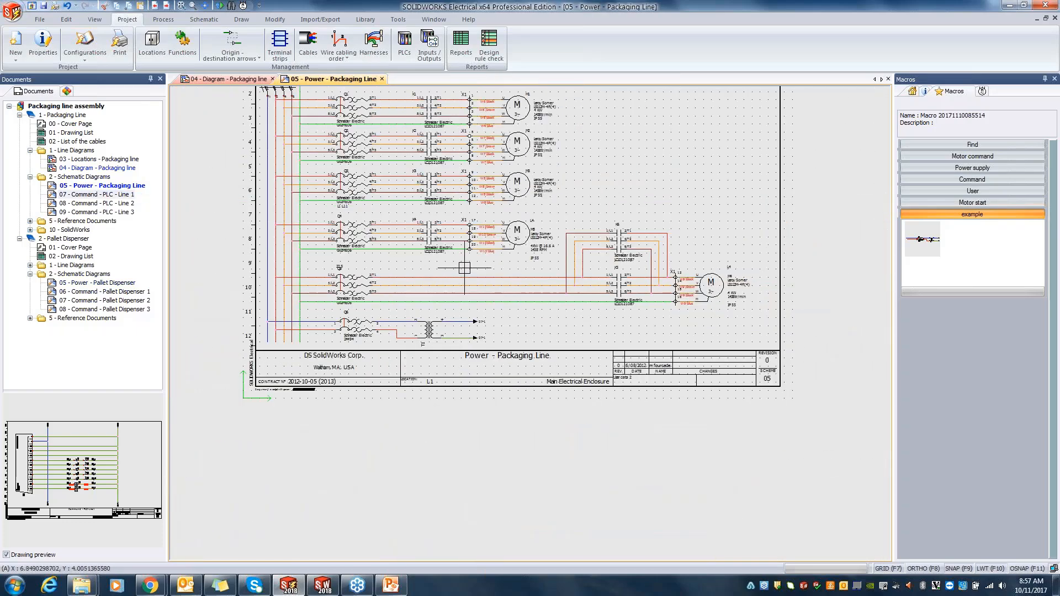
middle_click(465, 268)
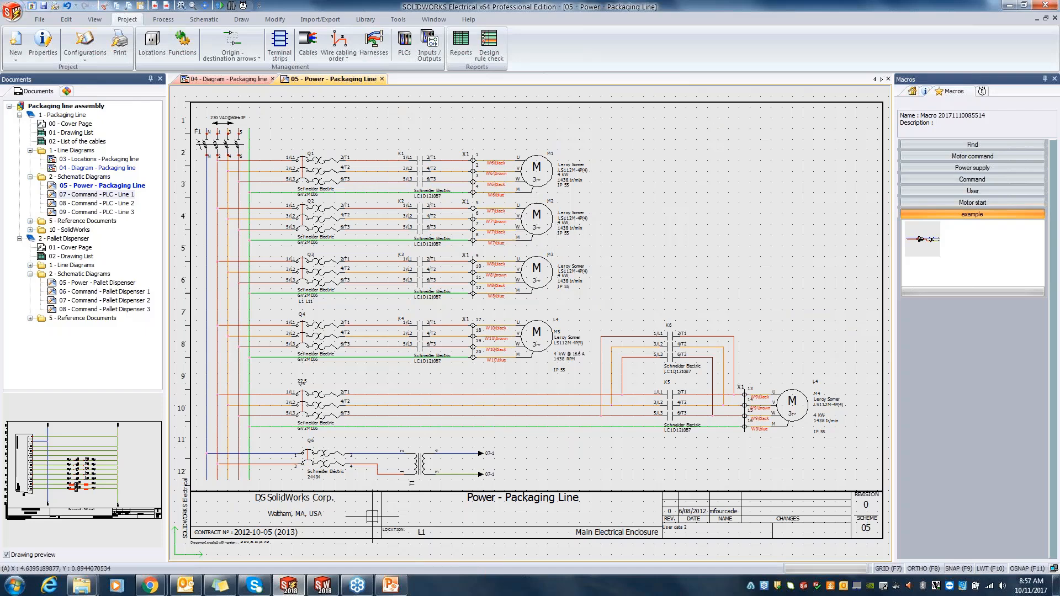
Step: Switch to the SOLIDWORKS 3D assembly and display the saved Main Electrical Enclosure view
click(322, 585)
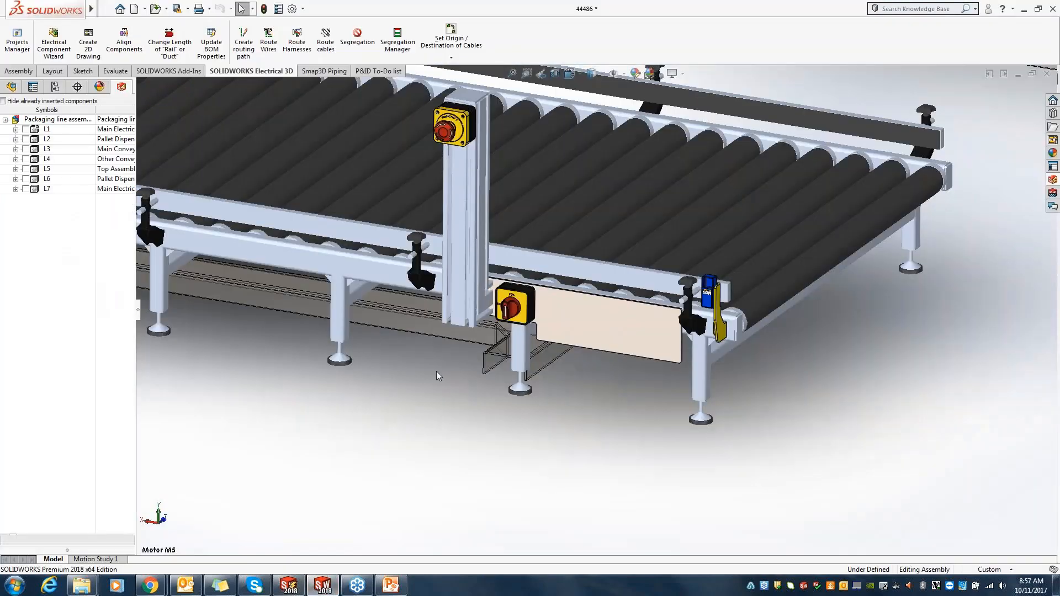
scroll(438, 369, up, 5)
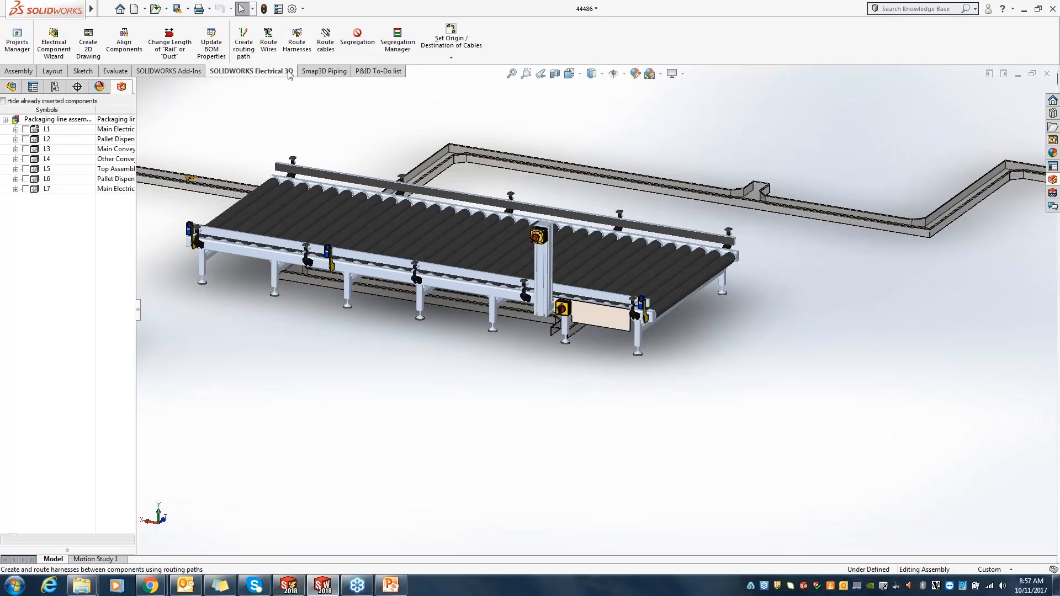
key(space)
click(345, 368)
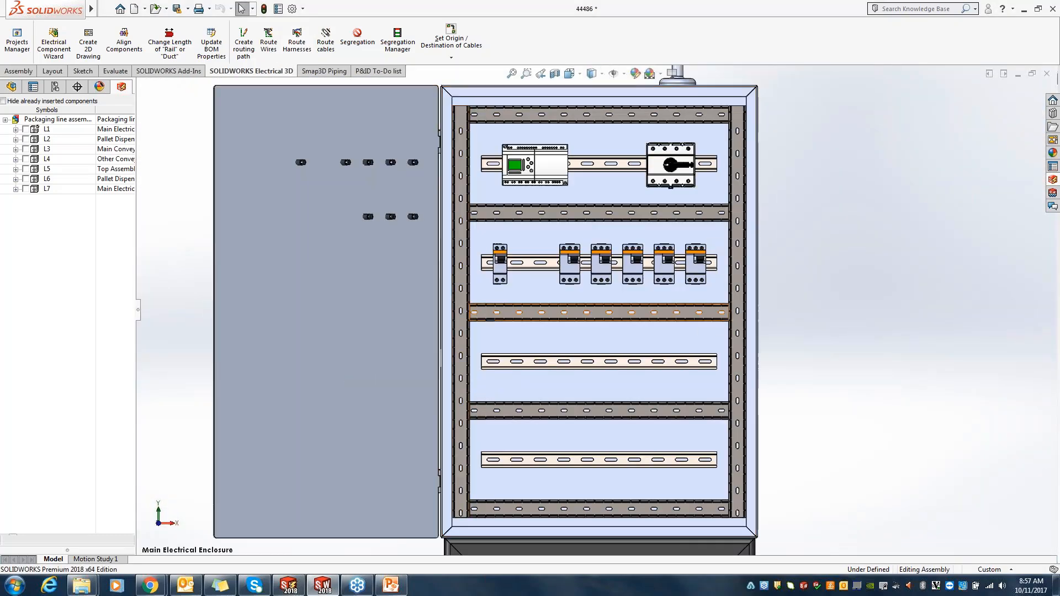
Step: Hide the already inserted components and insert contactors K1 to K6 and transformer T1 of the main enclosure's chassis together
click(4, 101)
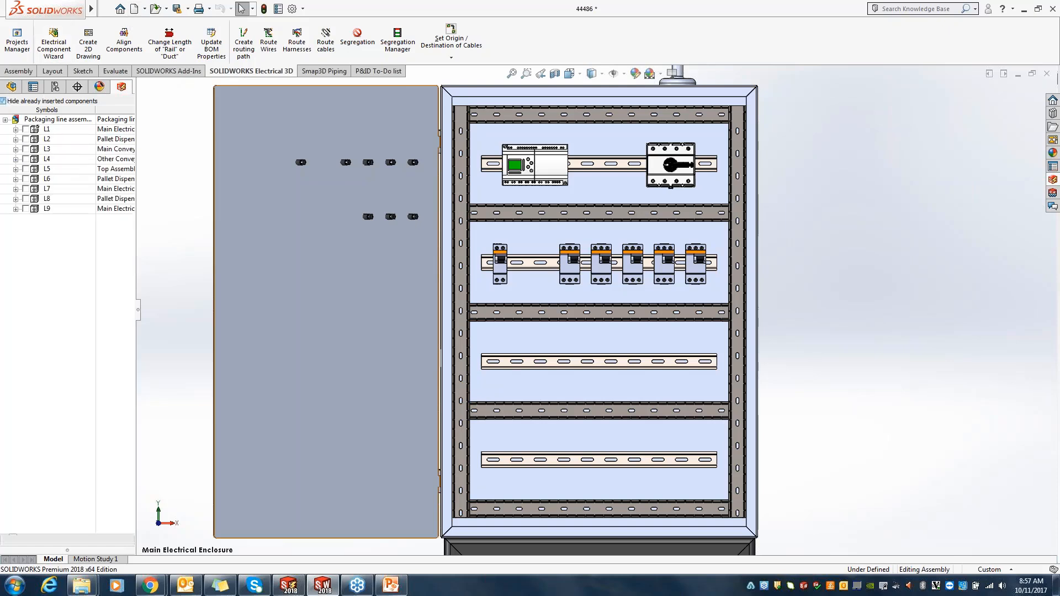
click(16, 130)
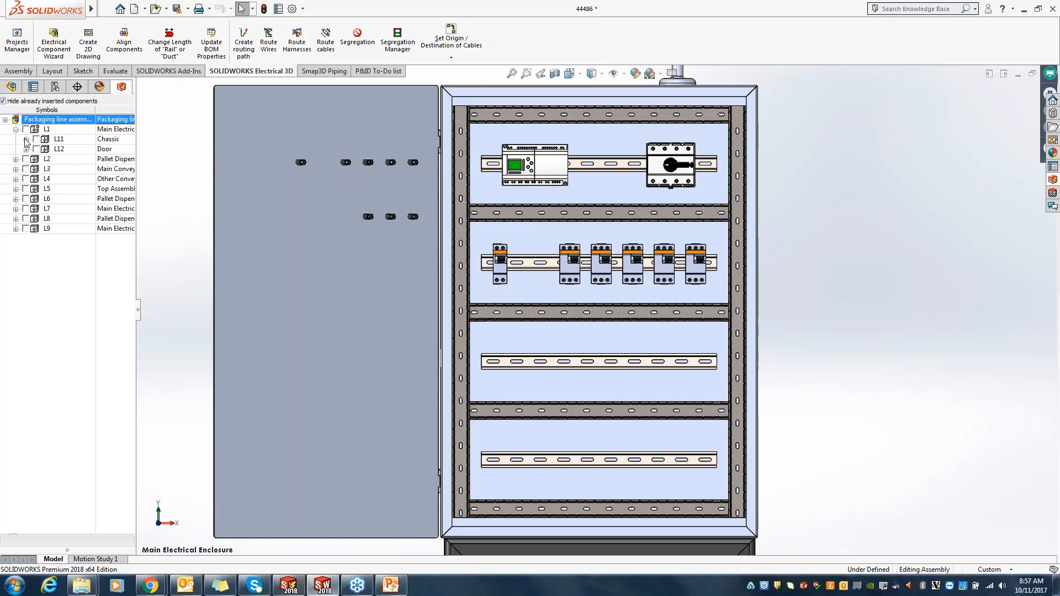
click(26, 139)
click(59, 150)
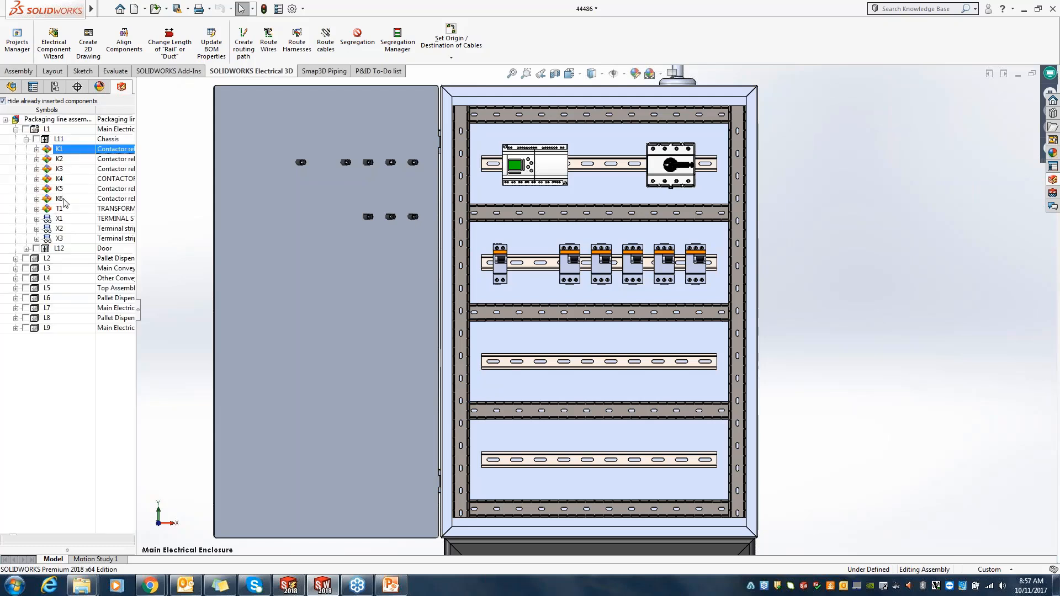
shift+click(65, 199)
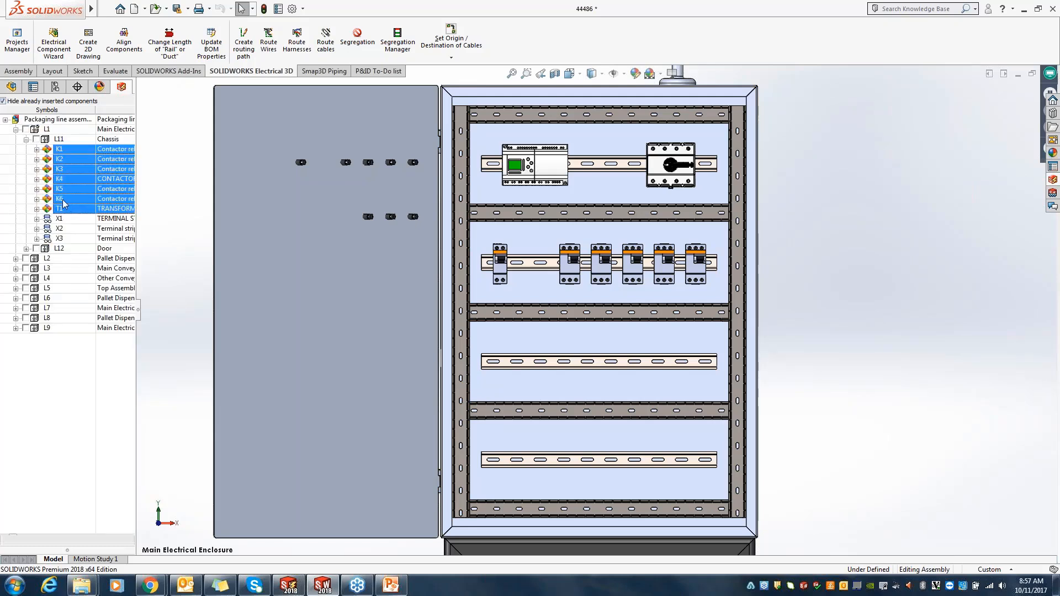
right_click(75, 188)
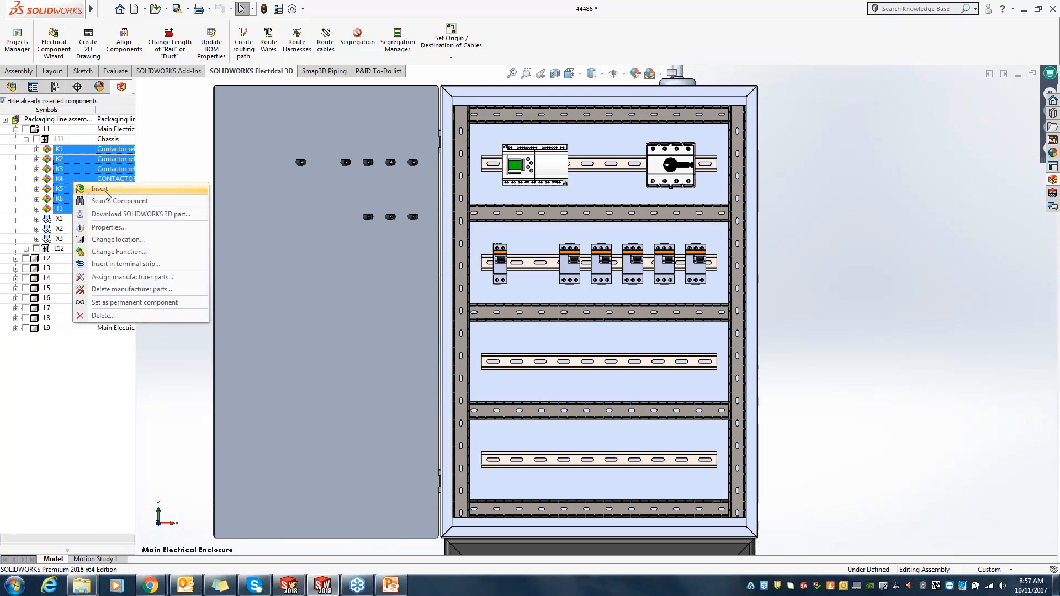
click(107, 191)
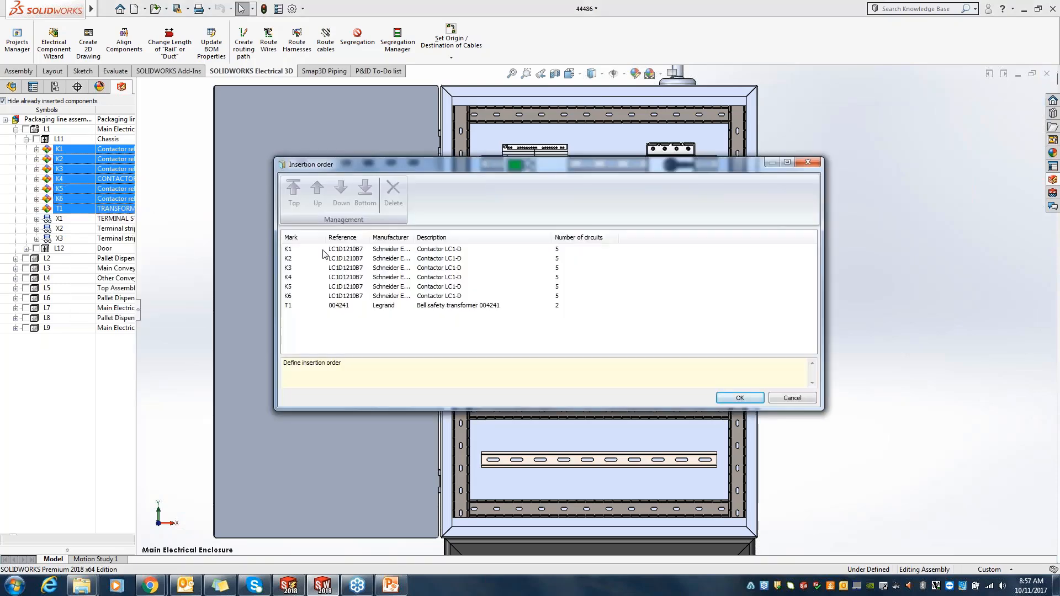
Step: Move transformer T1 between K3 and K4 in the insertion order and accept the order
click(341, 310)
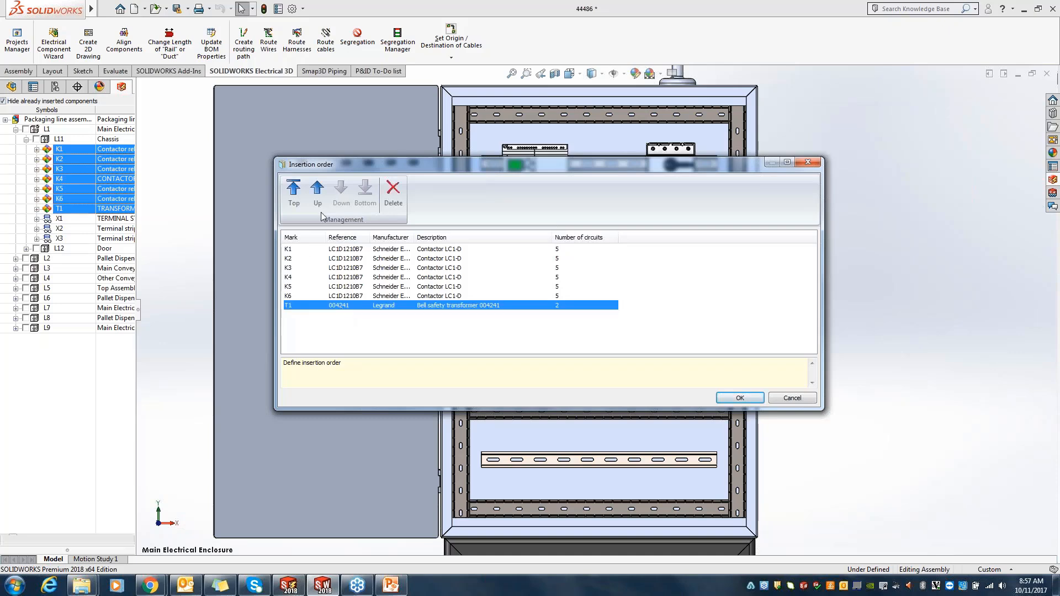
click(320, 199)
click(320, 198)
click(320, 198)
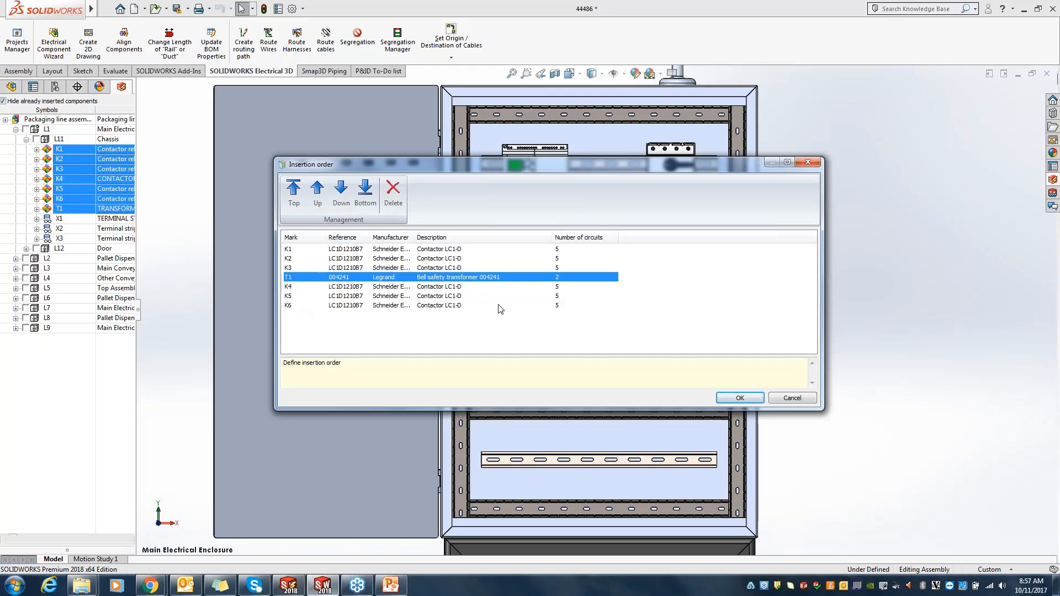
click(735, 399)
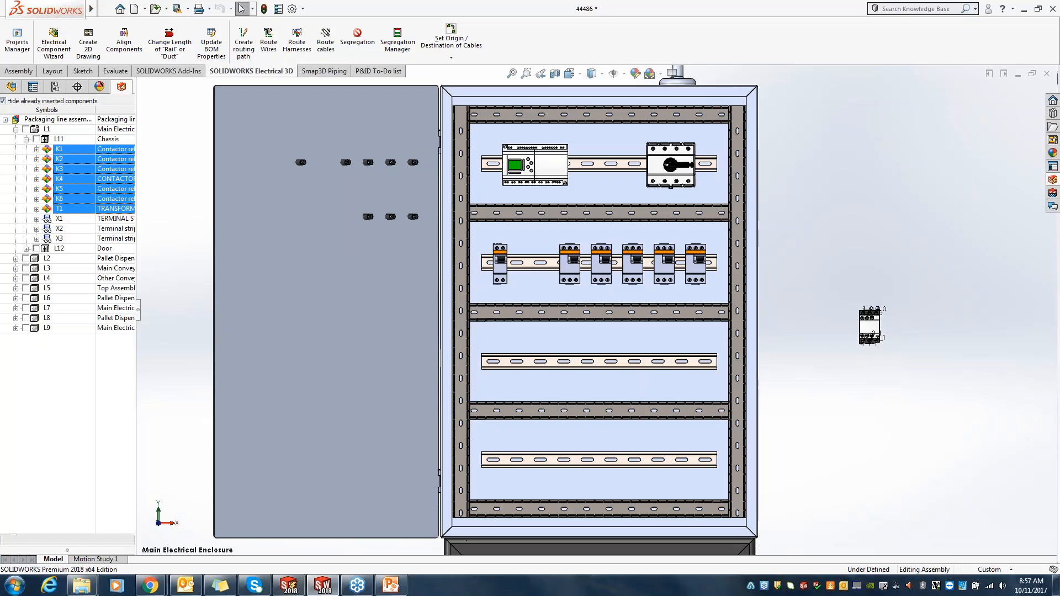
Step: Place the first contactor near the left end of the third rail and insert the remaining parts spaced out to its right
click(897, 343)
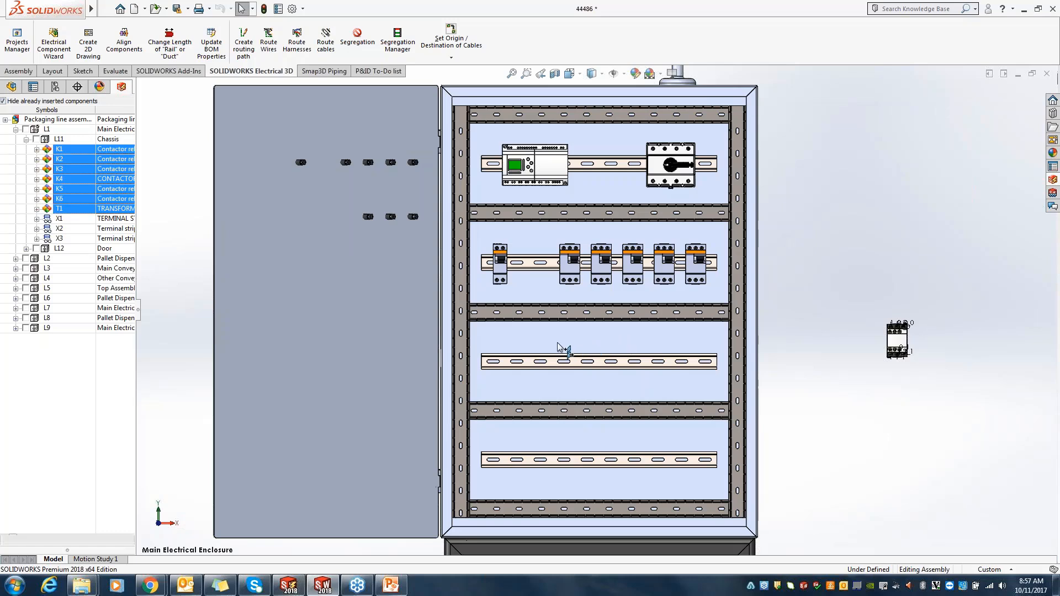
click(507, 362)
mouse_move(507, 362)
mouse_down()
mouse_move(528, 385)
mouse_move(554, 386)
mouse_move(507, 362)
mouse_up()
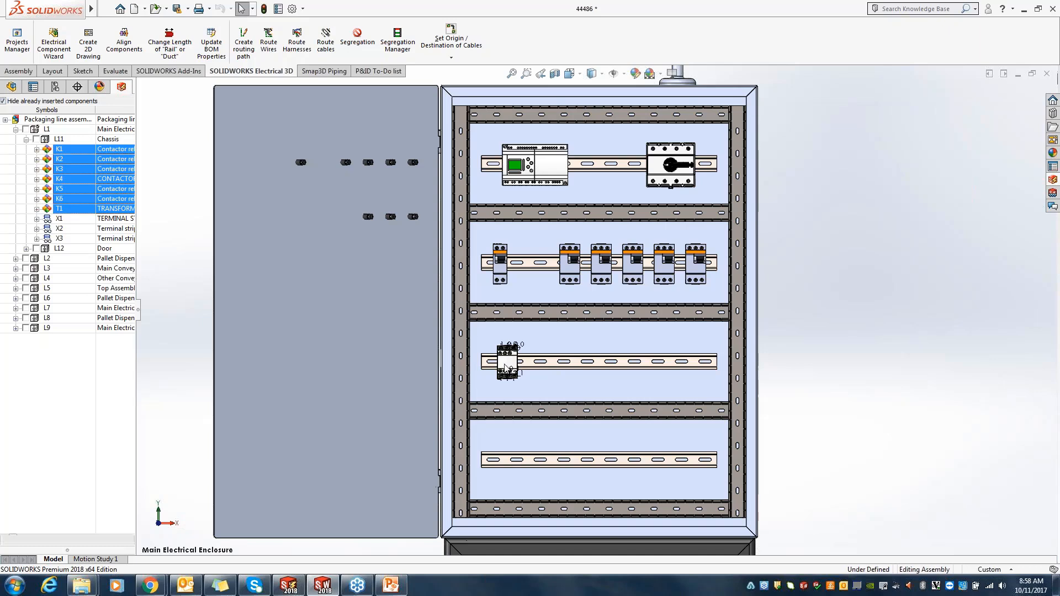
click(504, 368)
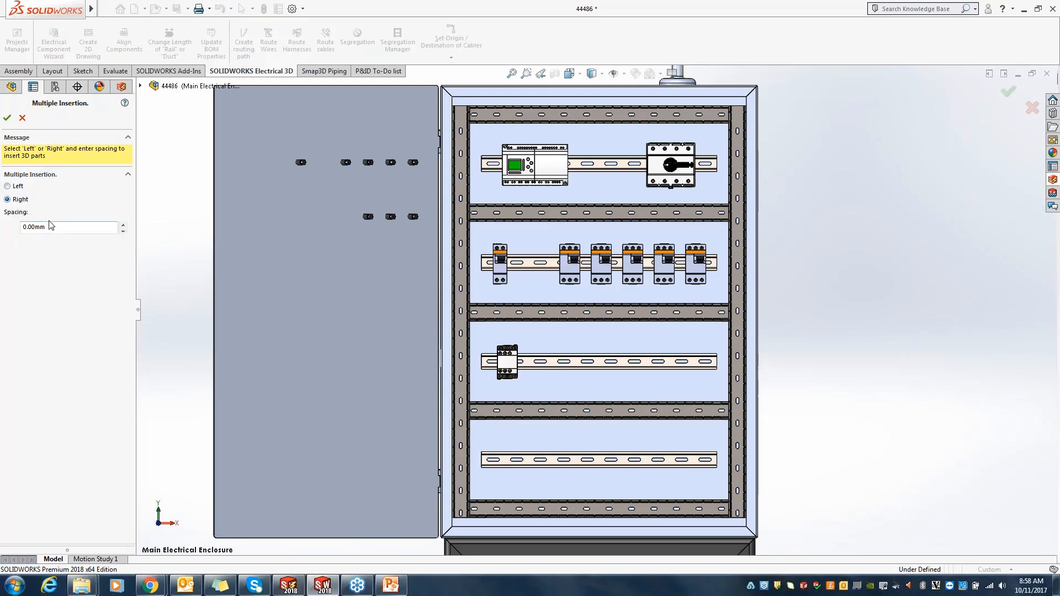
drag(49, 226, 5, 227)
click(8, 118)
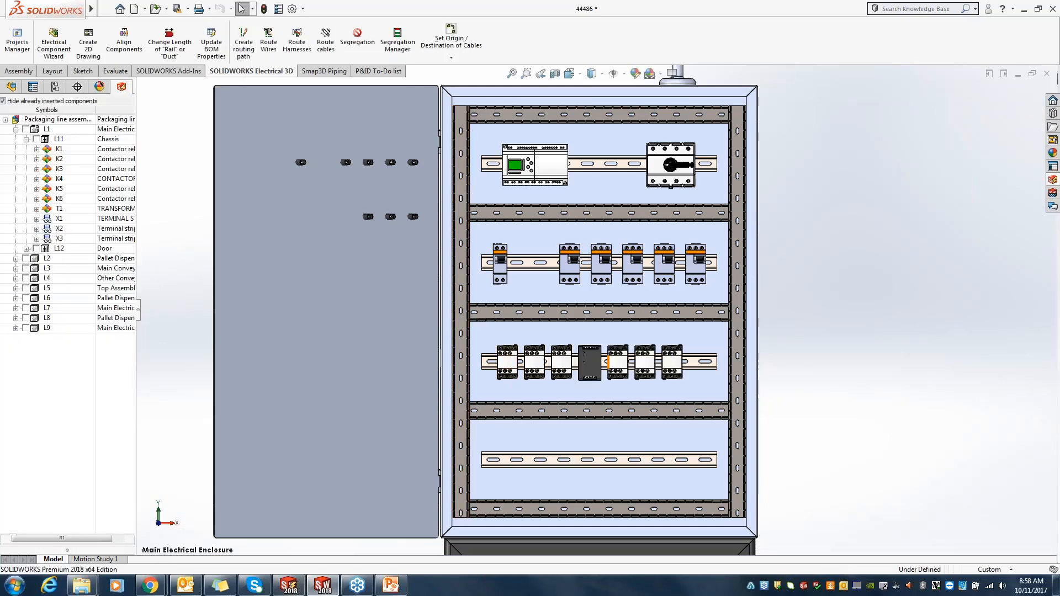
Step: Slide the row of contactors and transformer T1 slightly right along the third rail to centre it
click(596, 366)
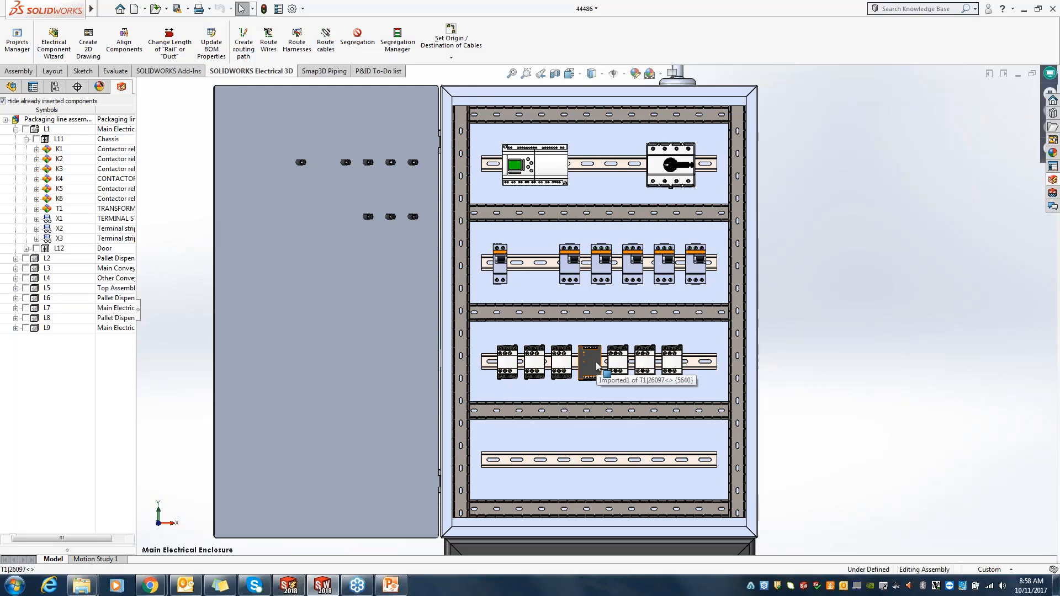
drag(609, 366, 605, 367)
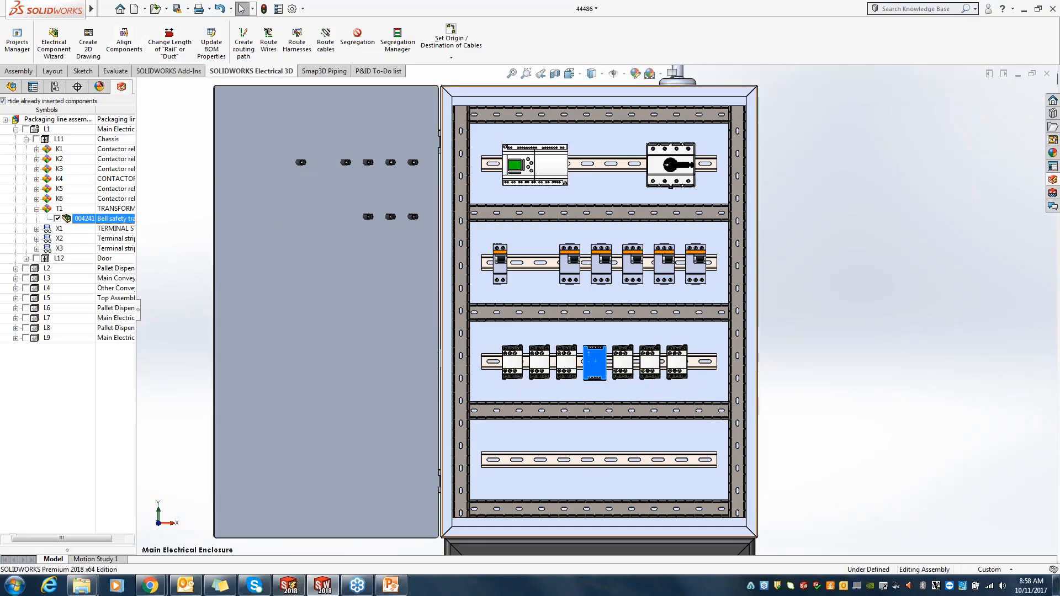
click(800, 352)
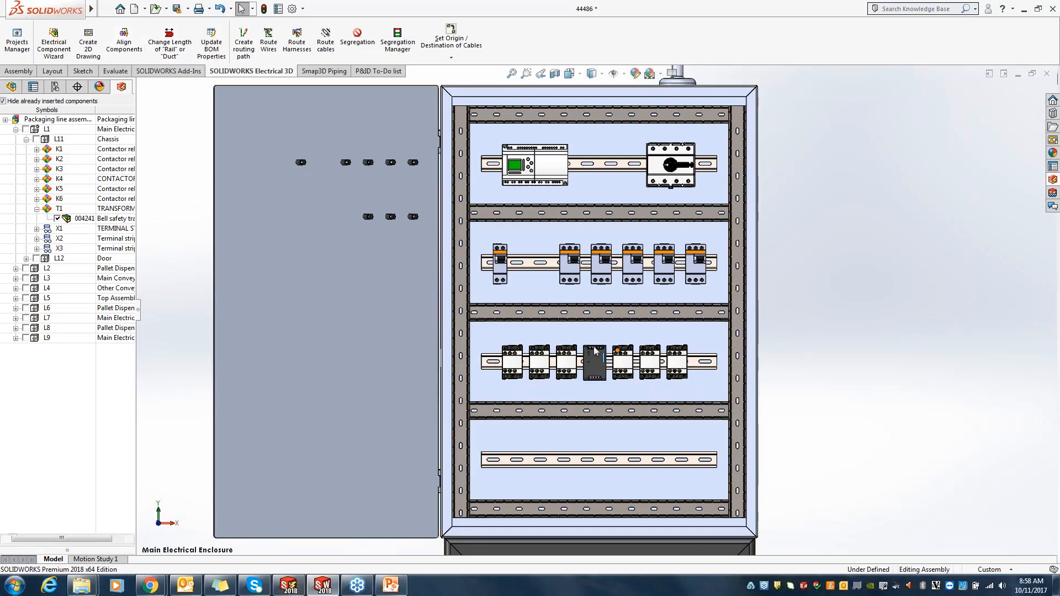
Step: Insert terminal strip X1 on the right half of the lowest rail, building it to the right with 0.00 mm spacing
right_click(59, 228)
click(83, 234)
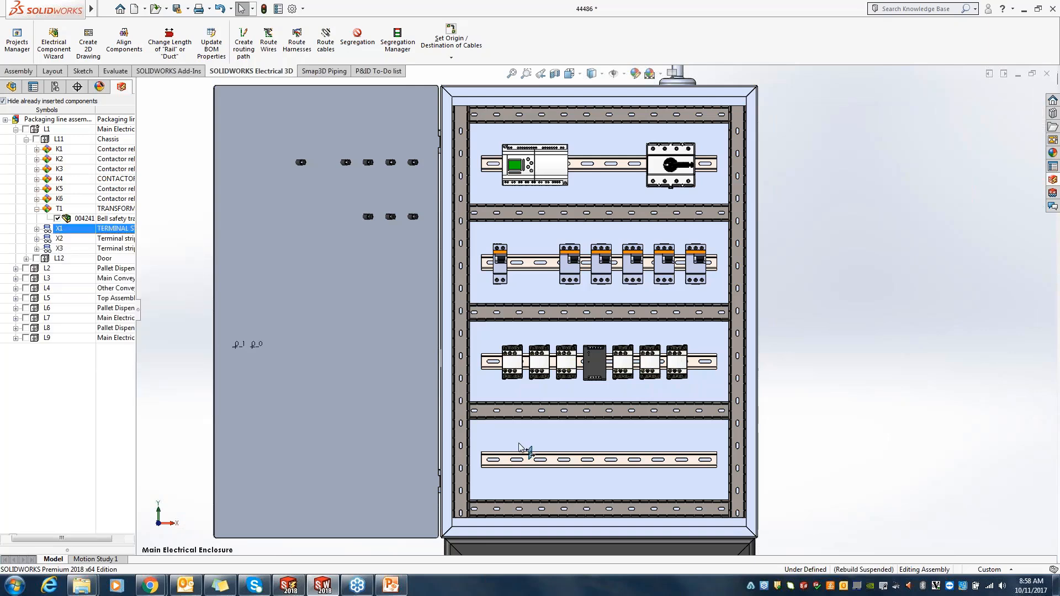
click(622, 460)
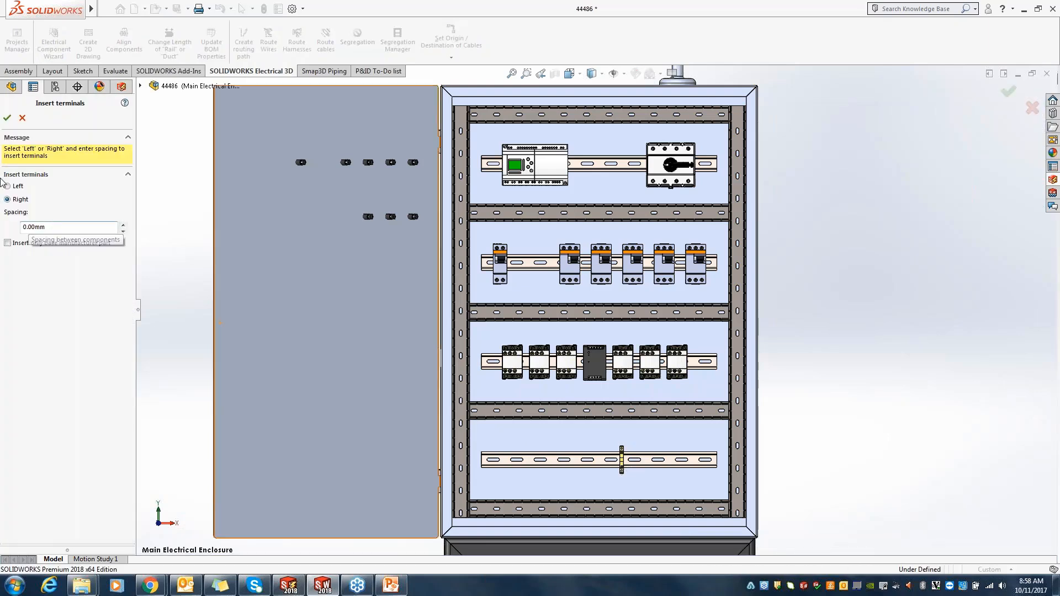
click(7, 118)
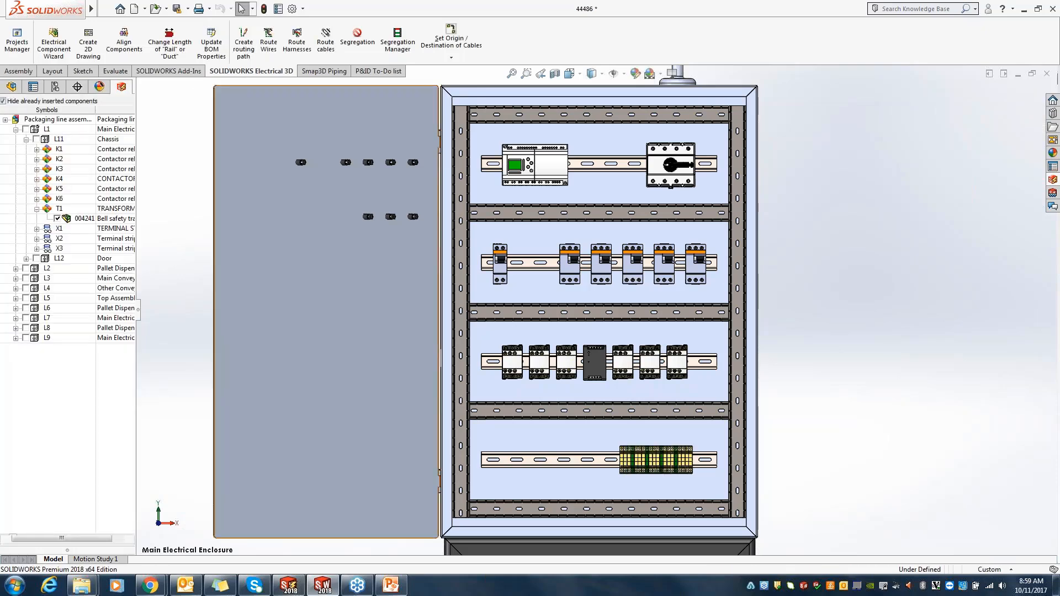
Step: Insert light H5 of the Door location into the gap in the door's upper row of lights and accept its mate
scroll(698, 453, down, 3)
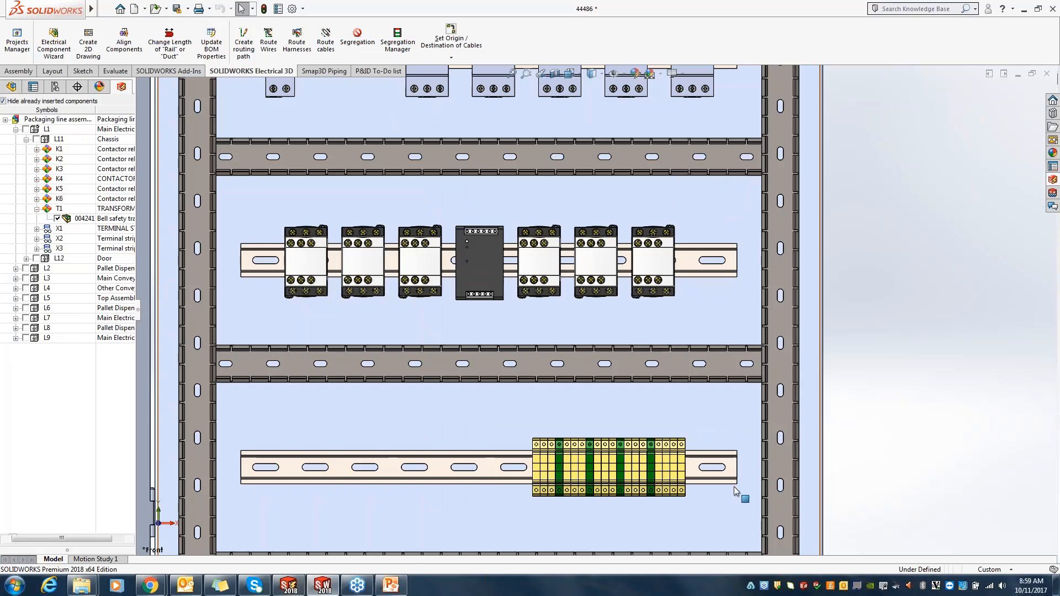
scroll(735, 490, up, 5)
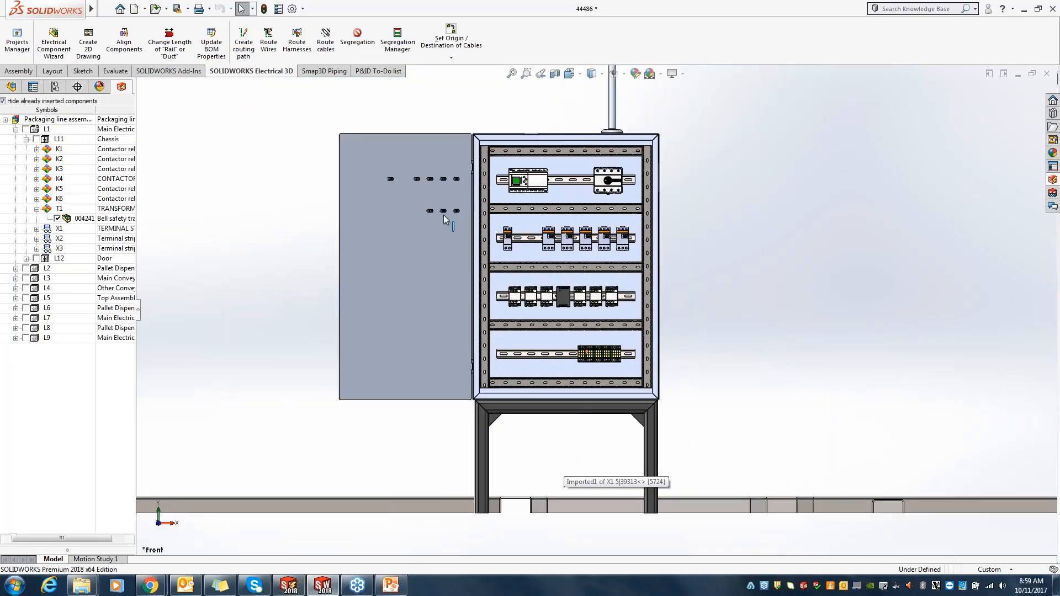
scroll(443, 219, down, 4)
click(26, 139)
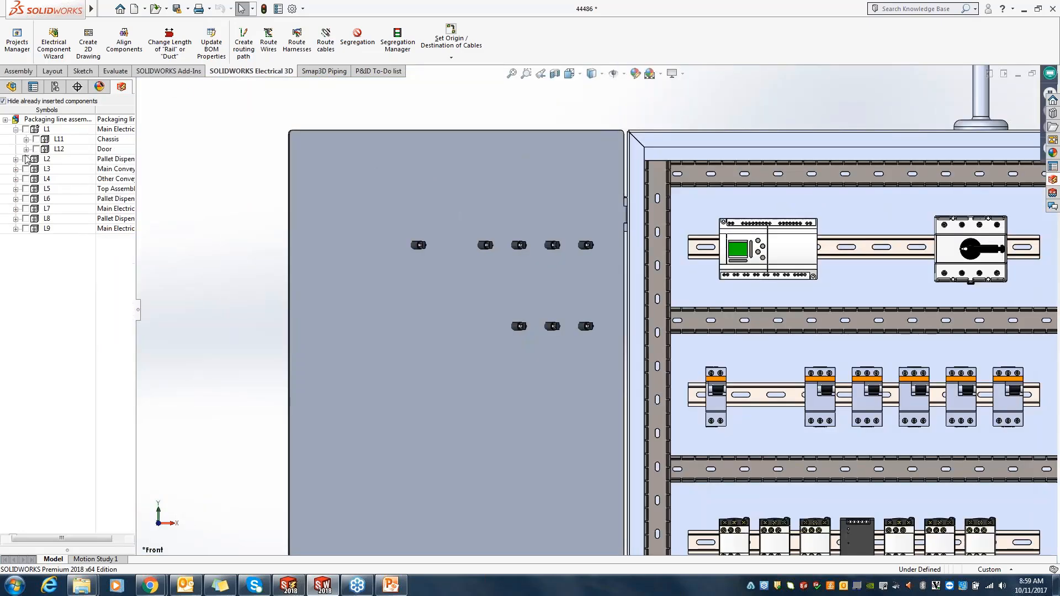
click(26, 149)
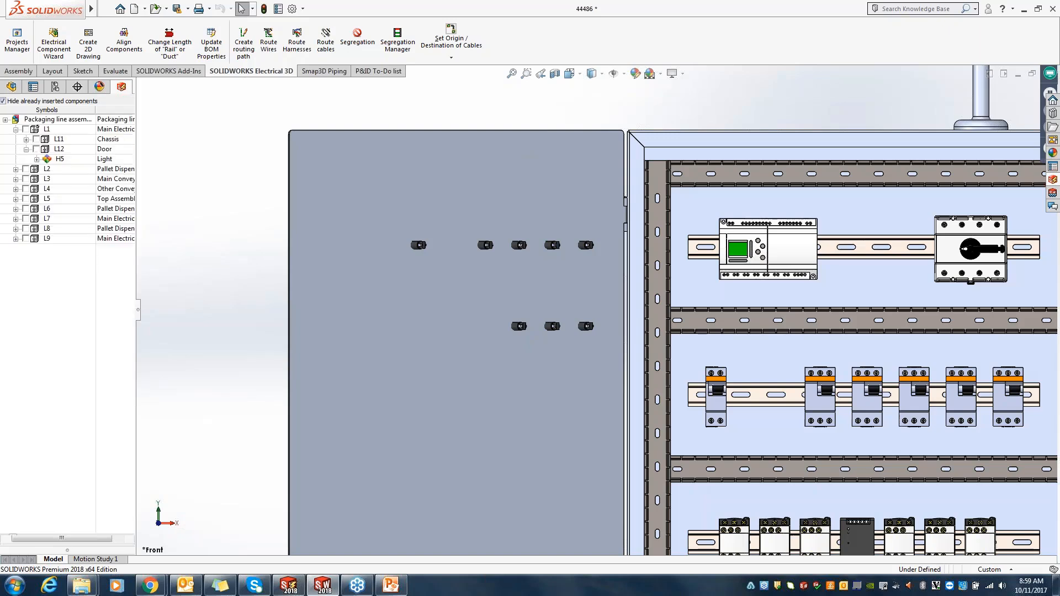
click(59, 160)
right_click(58, 161)
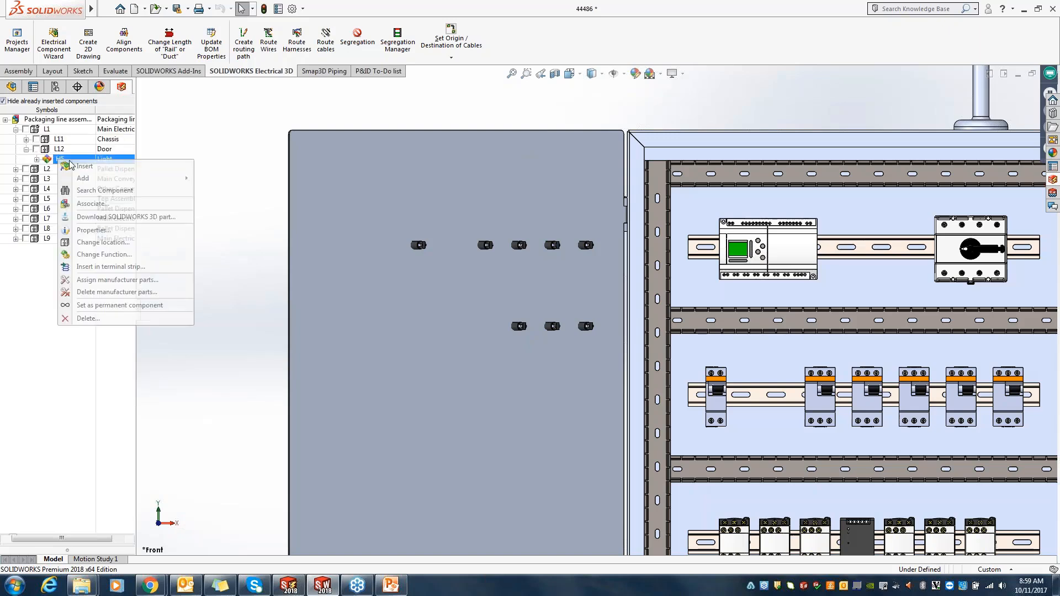
click(83, 192)
click(445, 241)
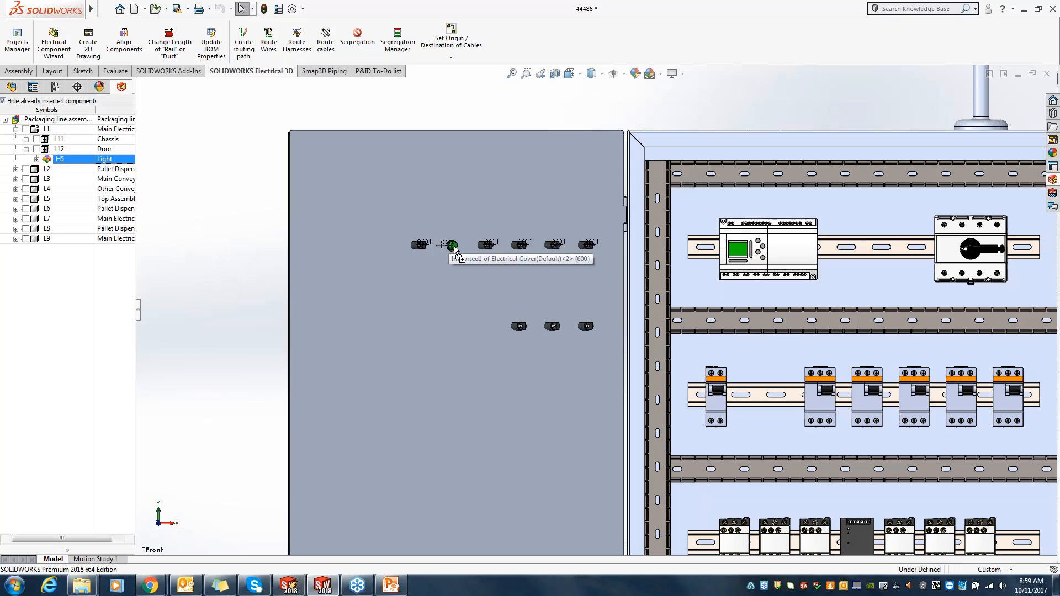
click(453, 249)
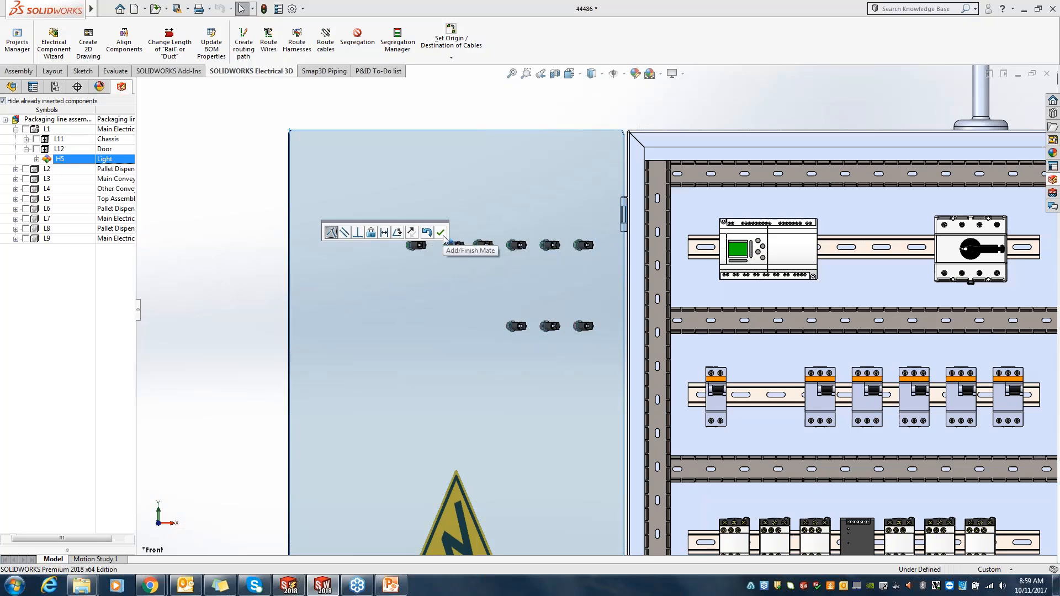
click(440, 232)
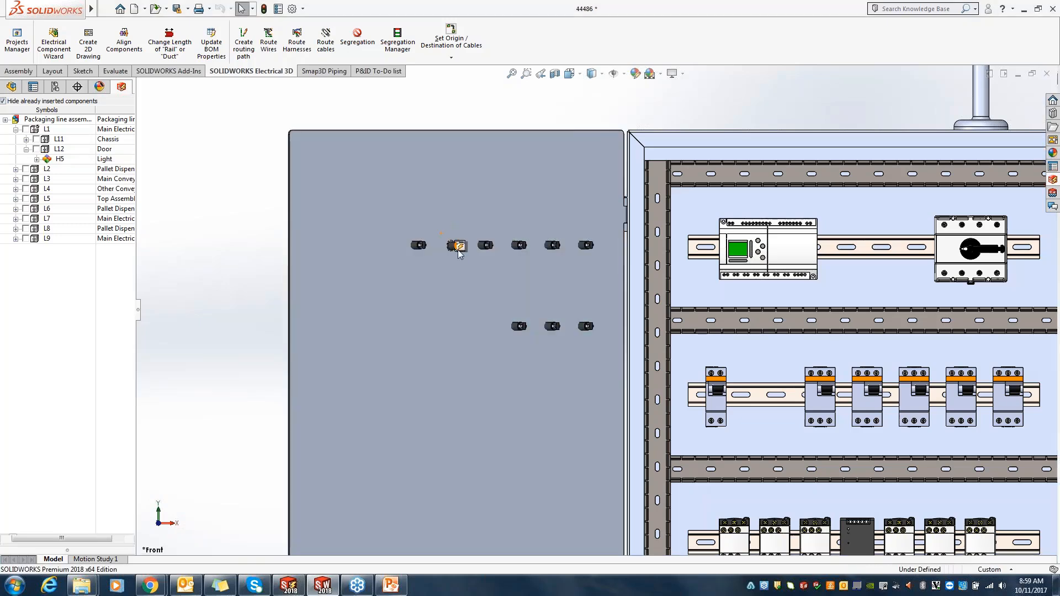
Step: Apply the new light's smart feature Cut-Extrude1 to the enclosure door face
click(461, 246)
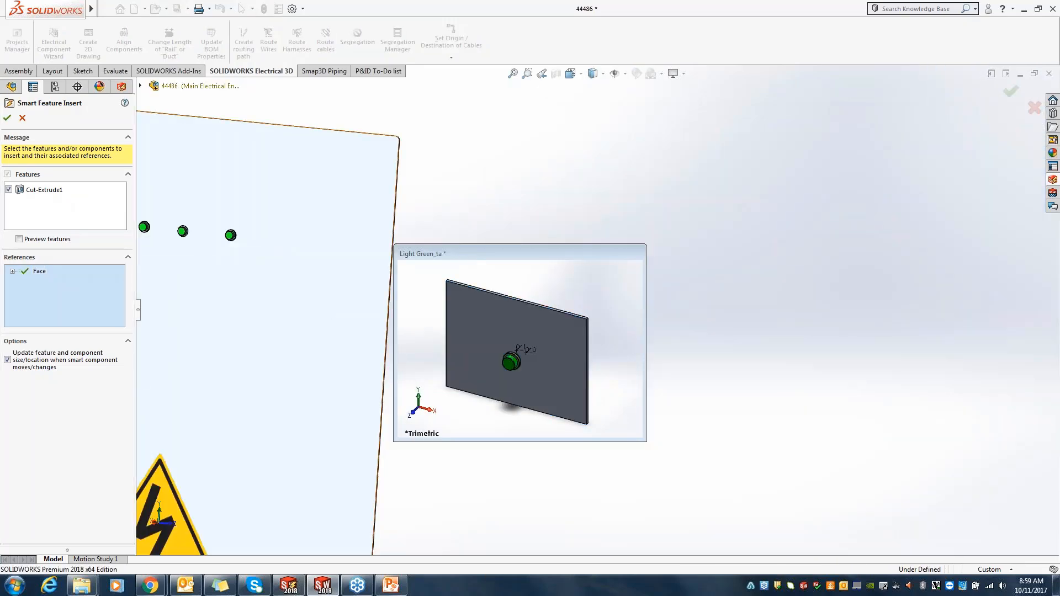
click(7, 117)
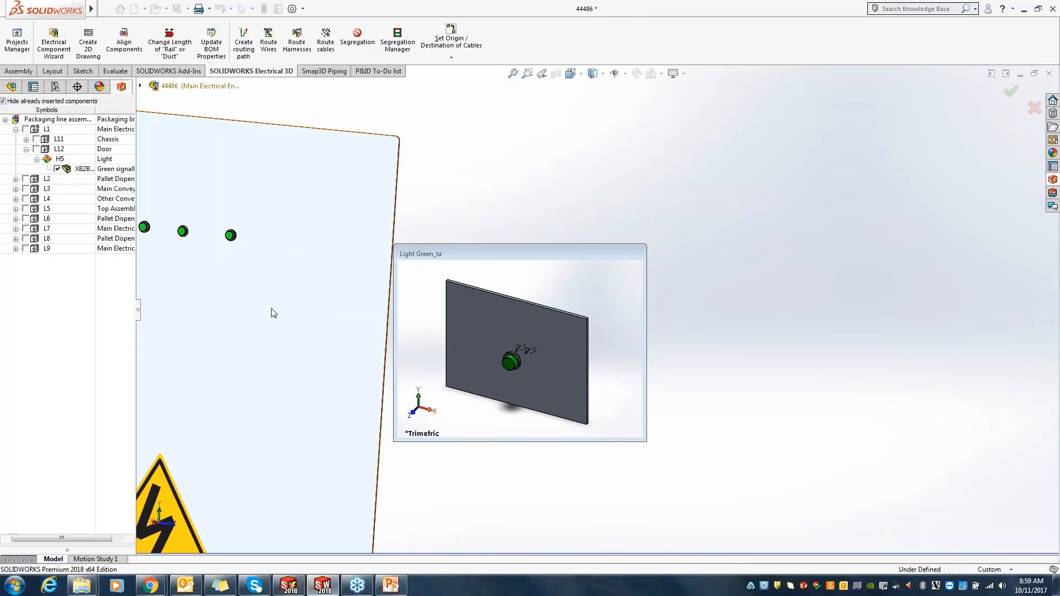
Step: Open the Electrical Cover part, inspect the light's cut-out in the door, and close the part with all its changes discarded
scroll(273, 313, down, 5)
right_click(409, 315)
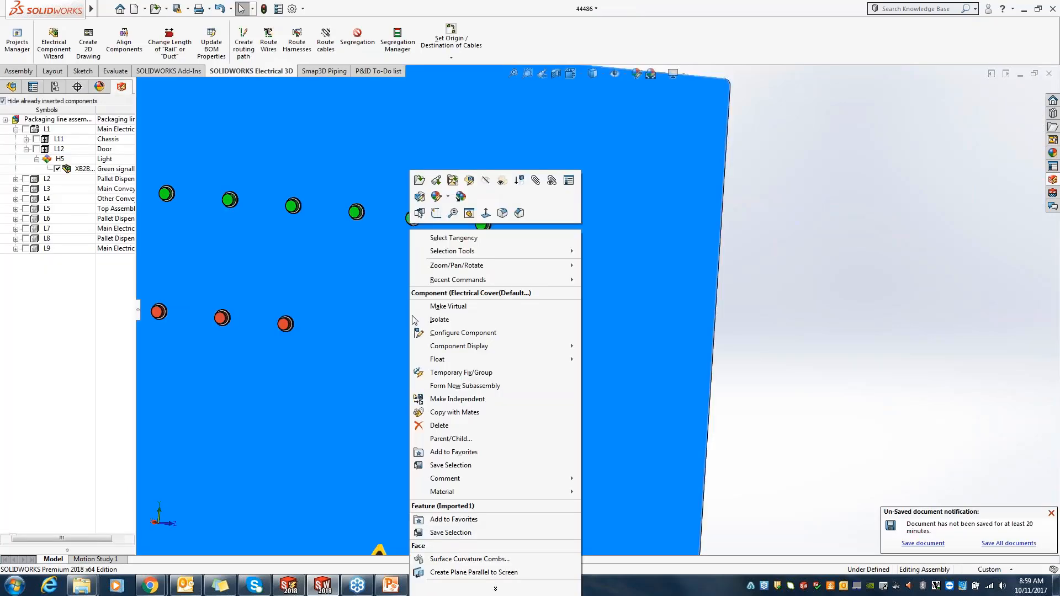
click(422, 195)
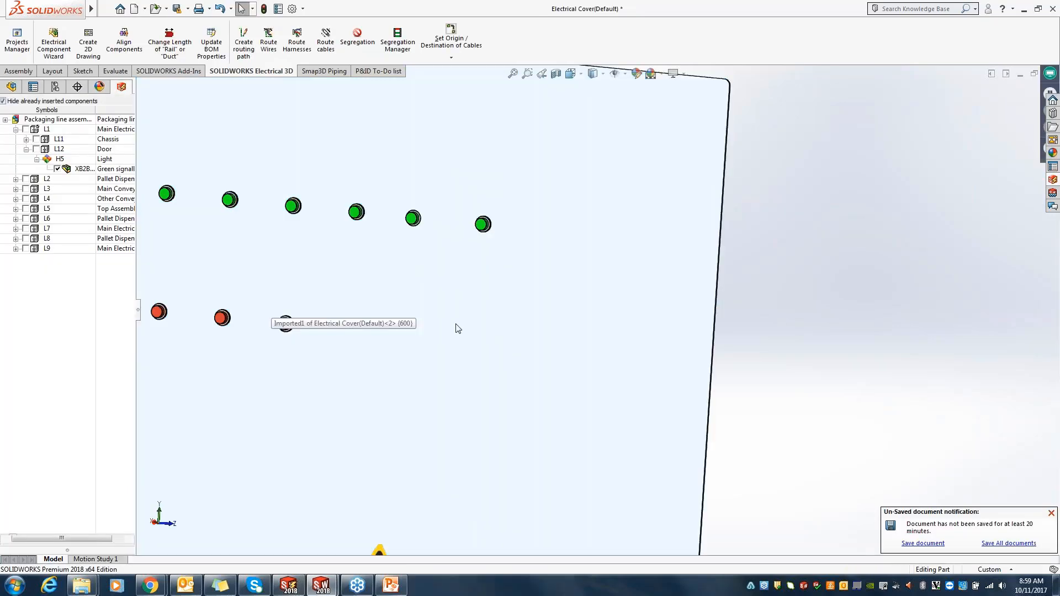
click(522, 296)
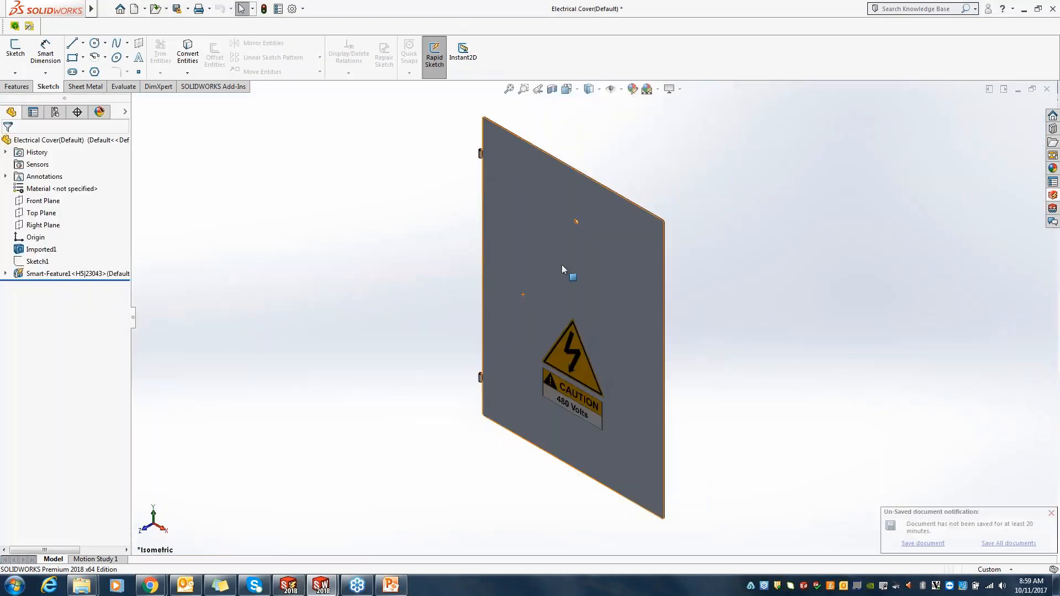
scroll(572, 226, down, 8)
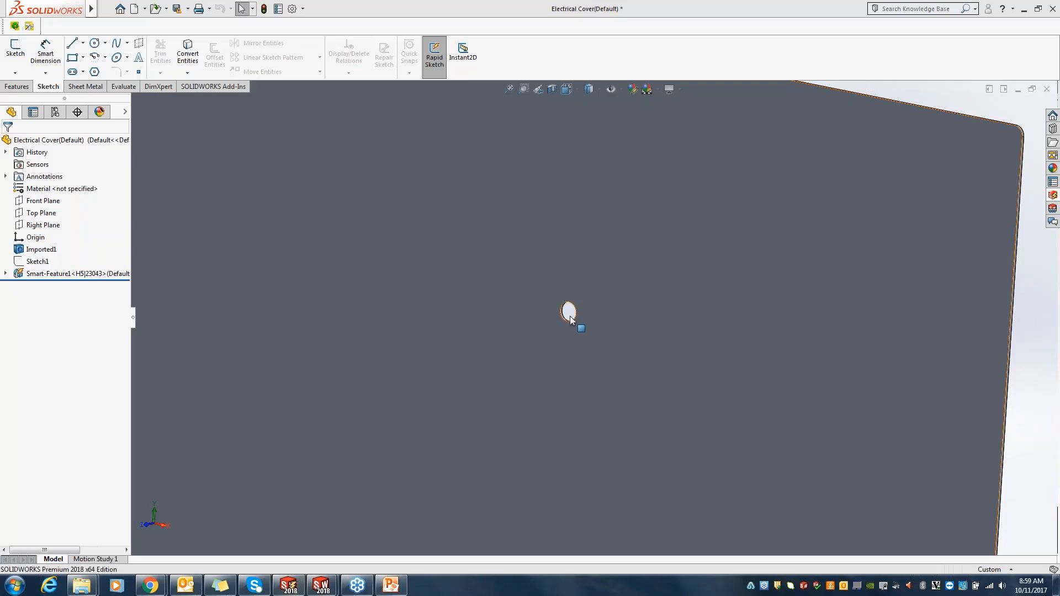
click(1047, 90)
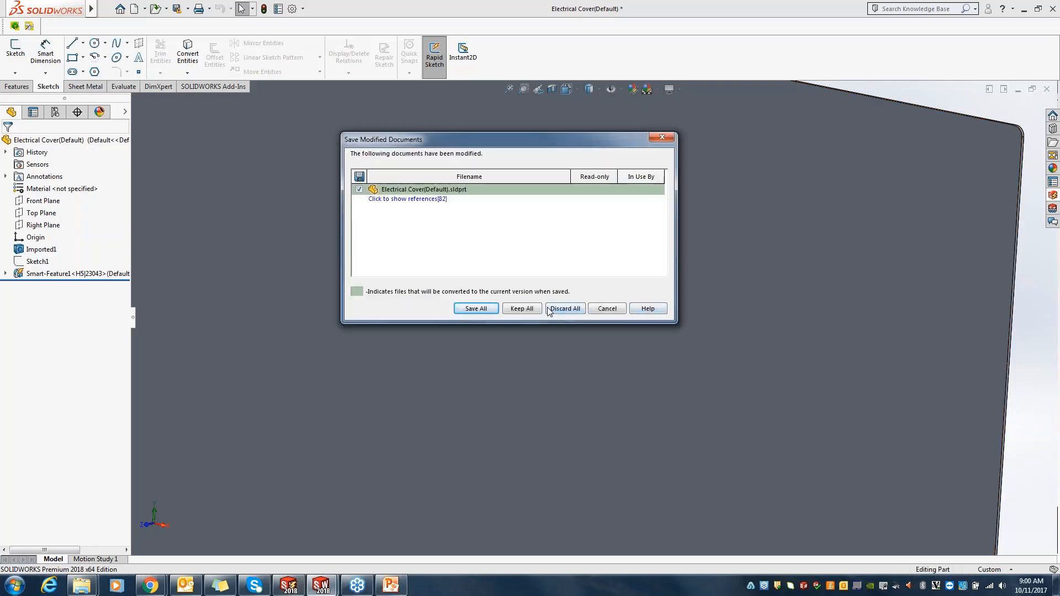
click(556, 310)
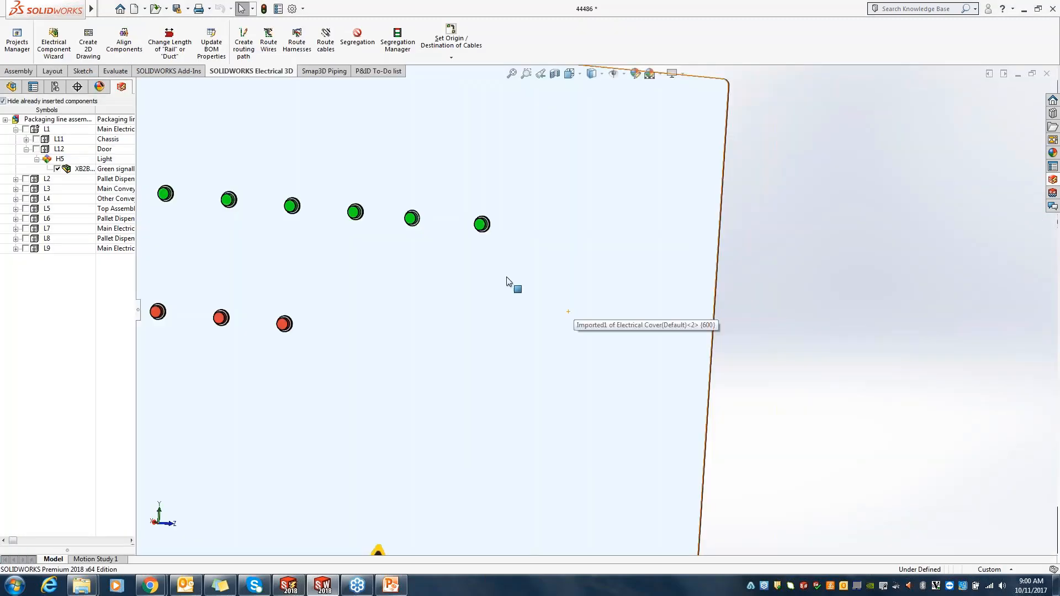
Step: Show the hidden Electric Motor<2> component under the output conveyor, using the saved Motor M5 view
middle_drag(425, 342, 690, 371)
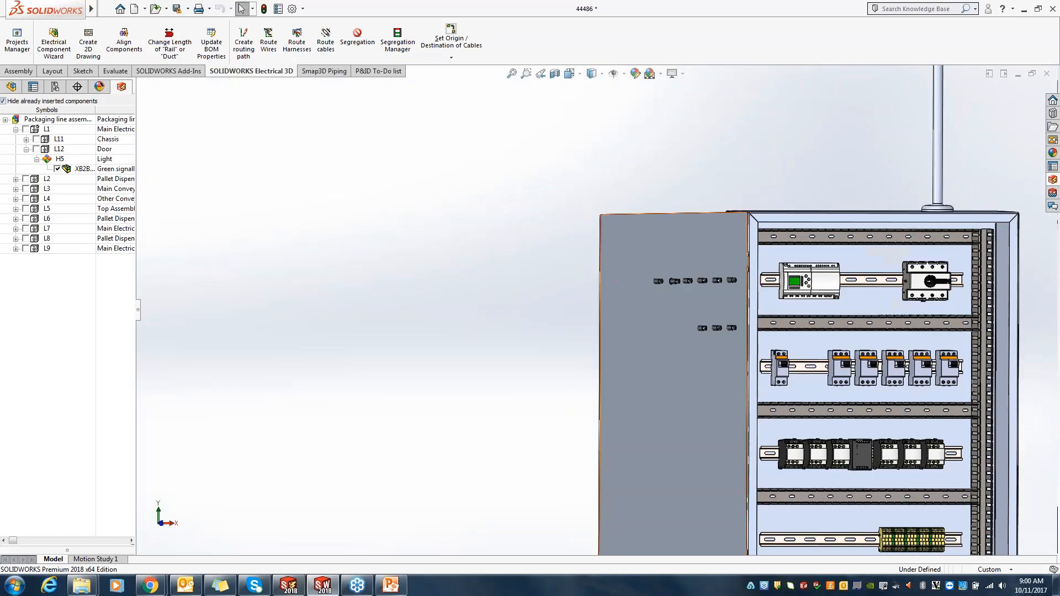
scroll(759, 373, up, 4)
key(space)
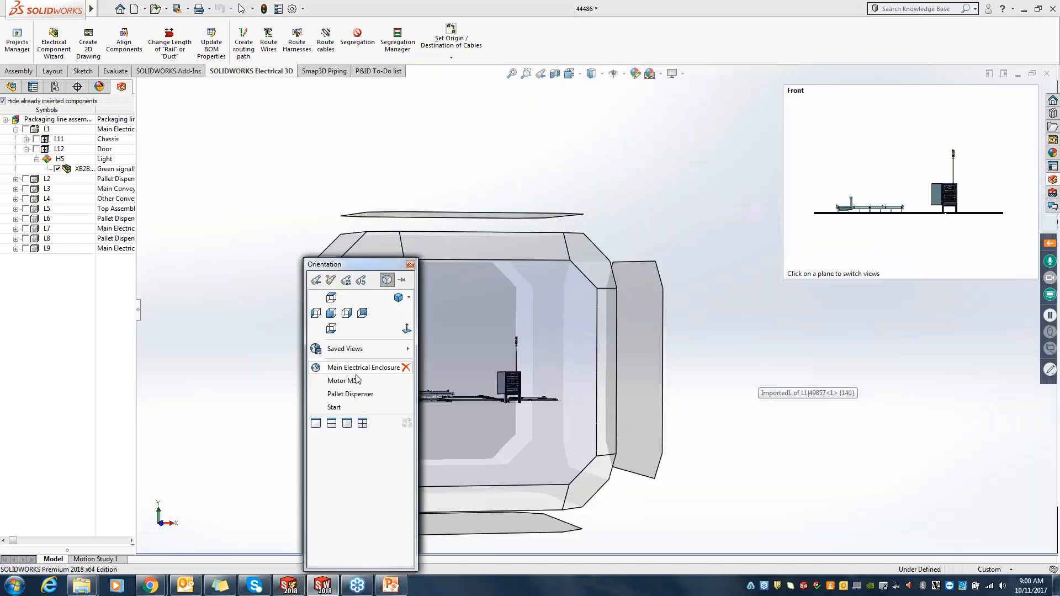
click(339, 381)
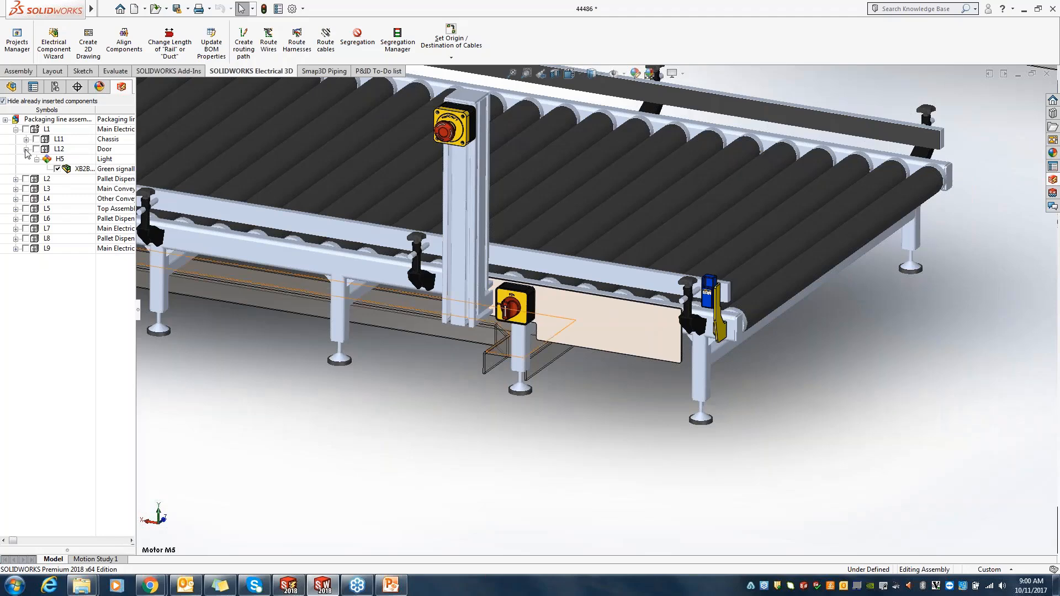
click(12, 87)
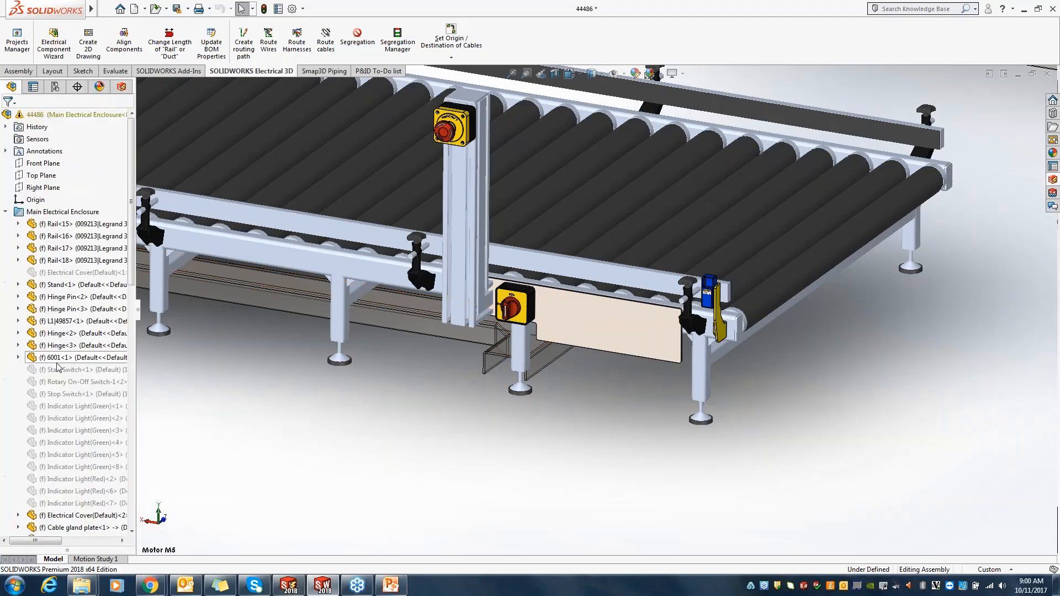
scroll(83, 360, down, 10)
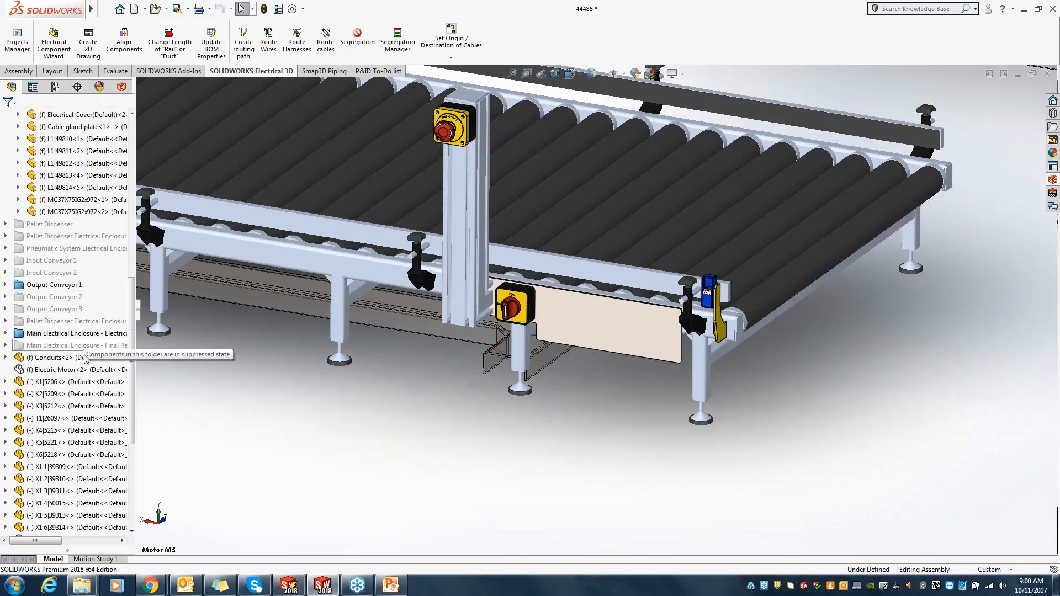
click(72, 369)
click(141, 337)
click(159, 339)
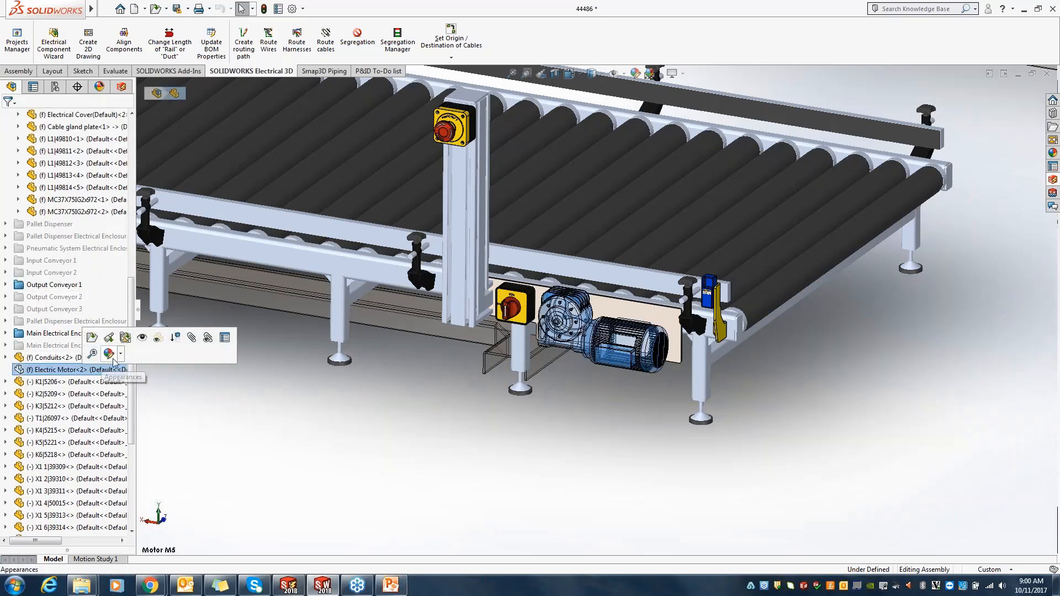
click(159, 339)
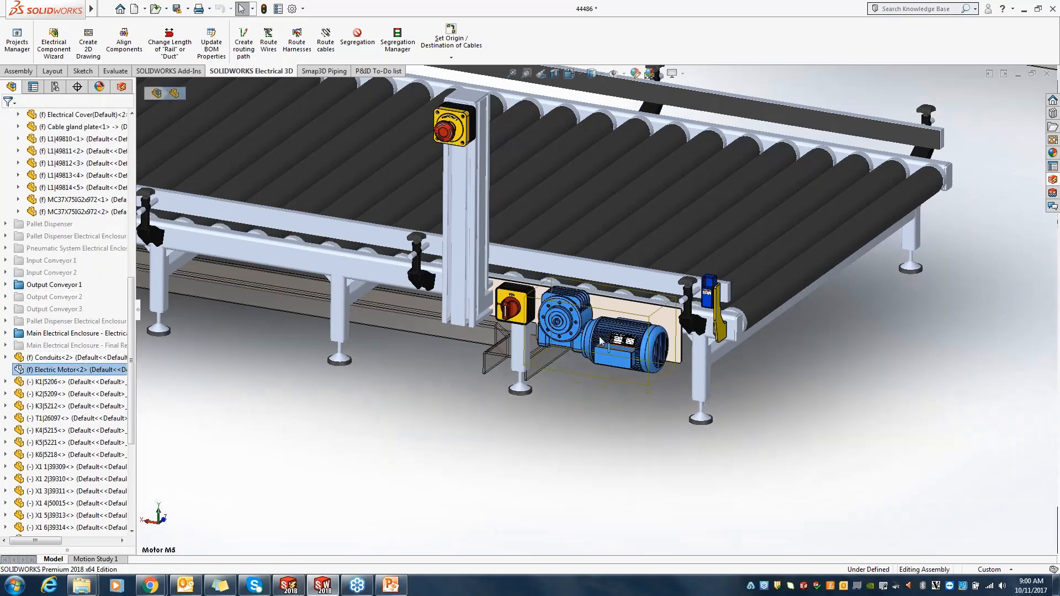
scroll(601, 341, down, 2)
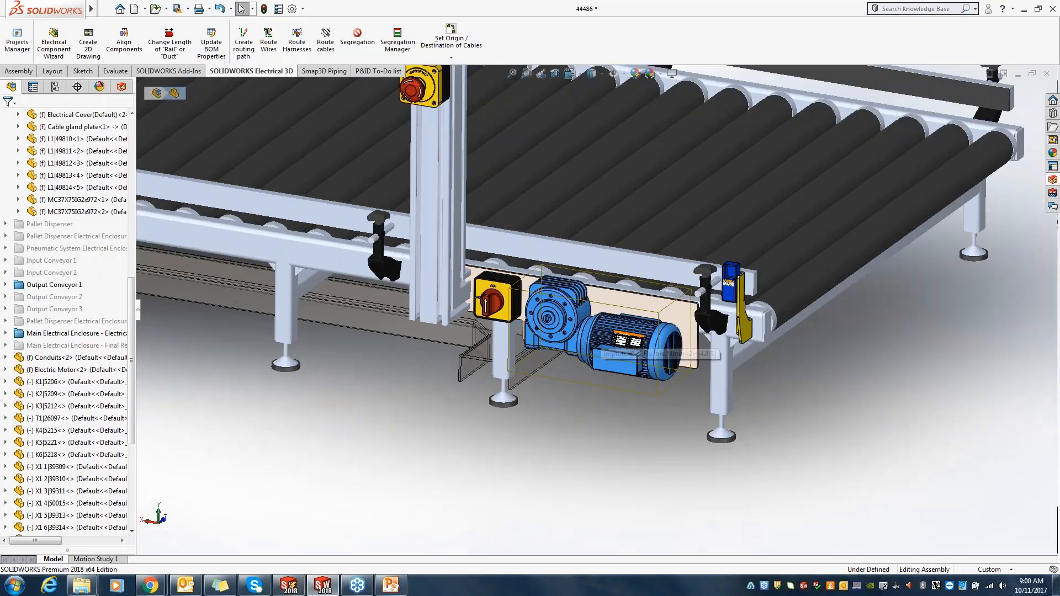
Step: Associate motor M5 of location L4 with the Electric Motor component in the assembly and check its assigned manufacturer part
click(121, 86)
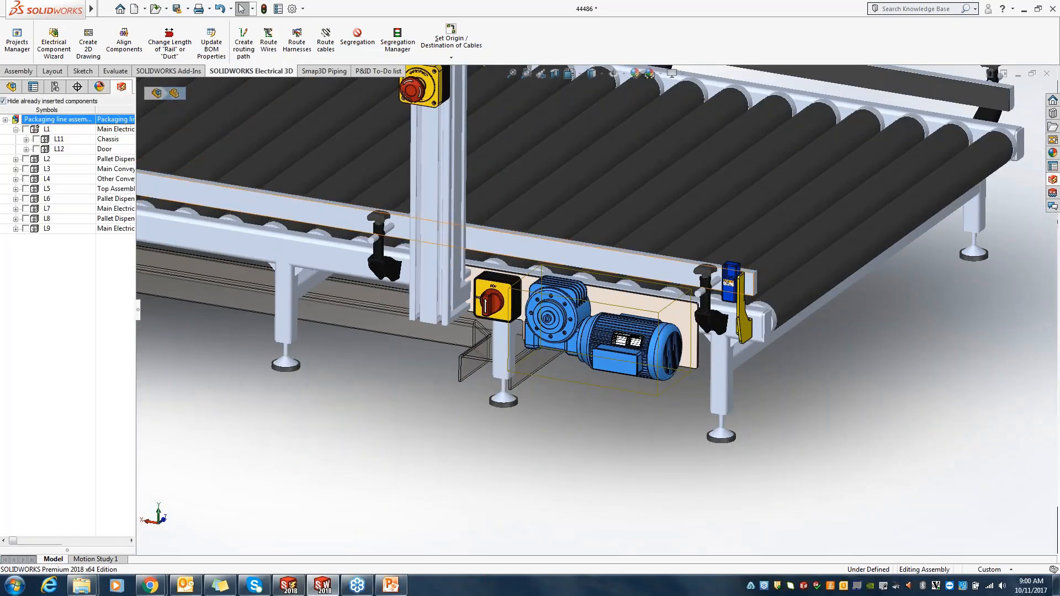
click(16, 179)
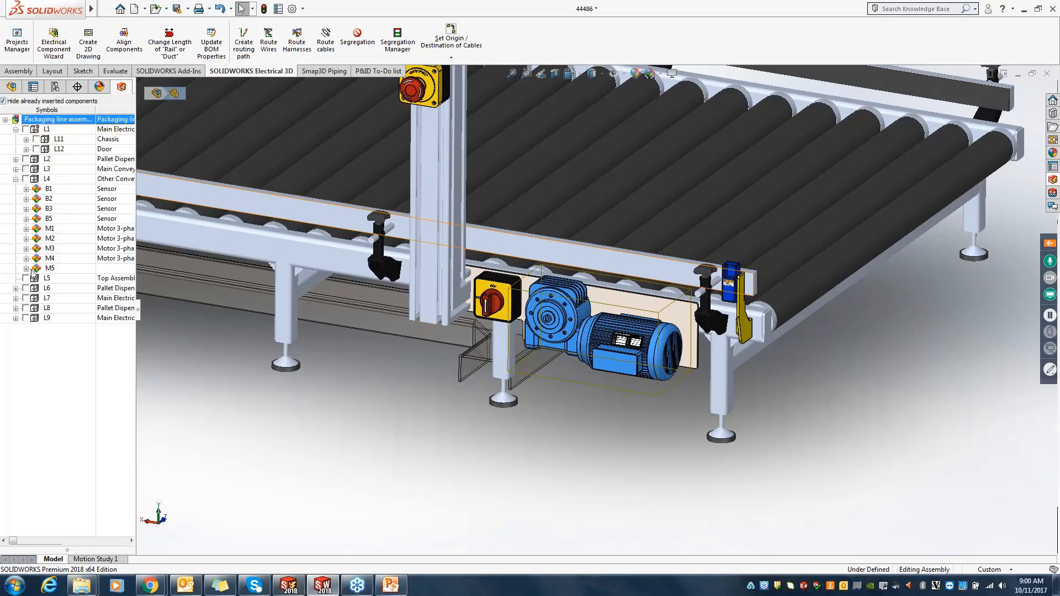
right_click(53, 269)
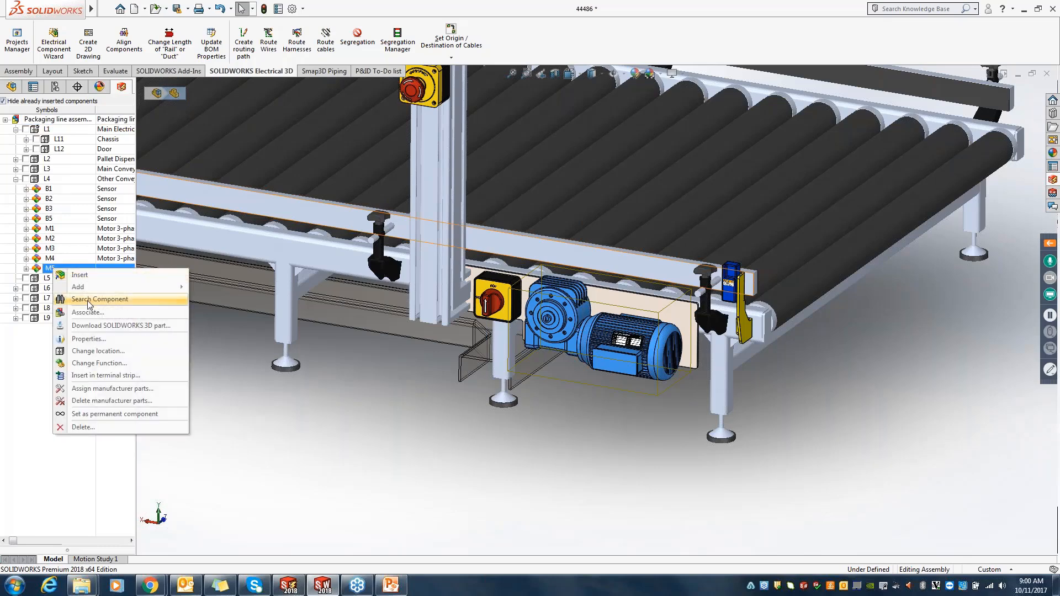
click(90, 312)
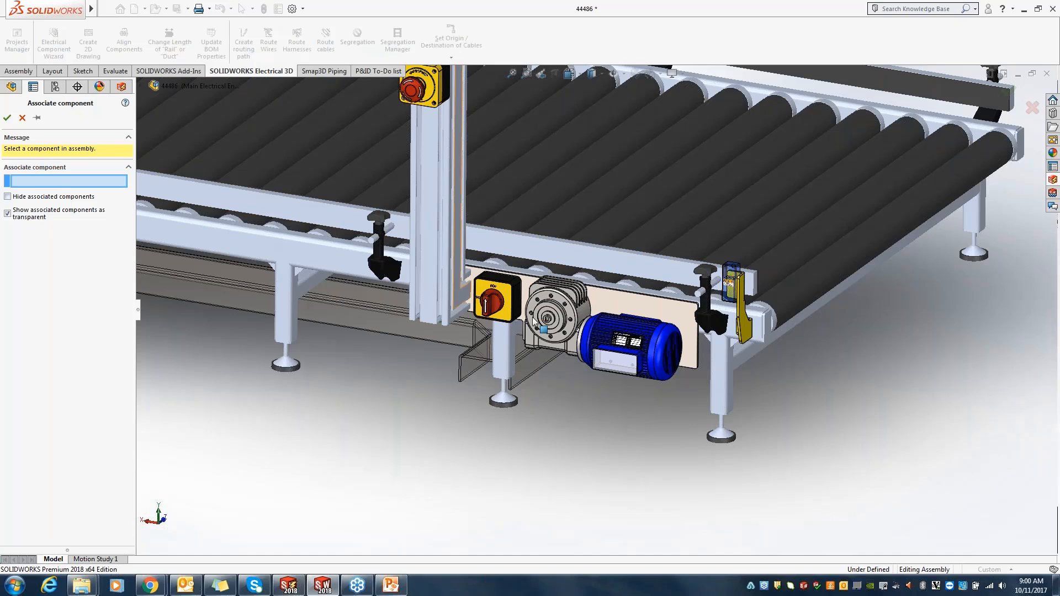
click(557, 327)
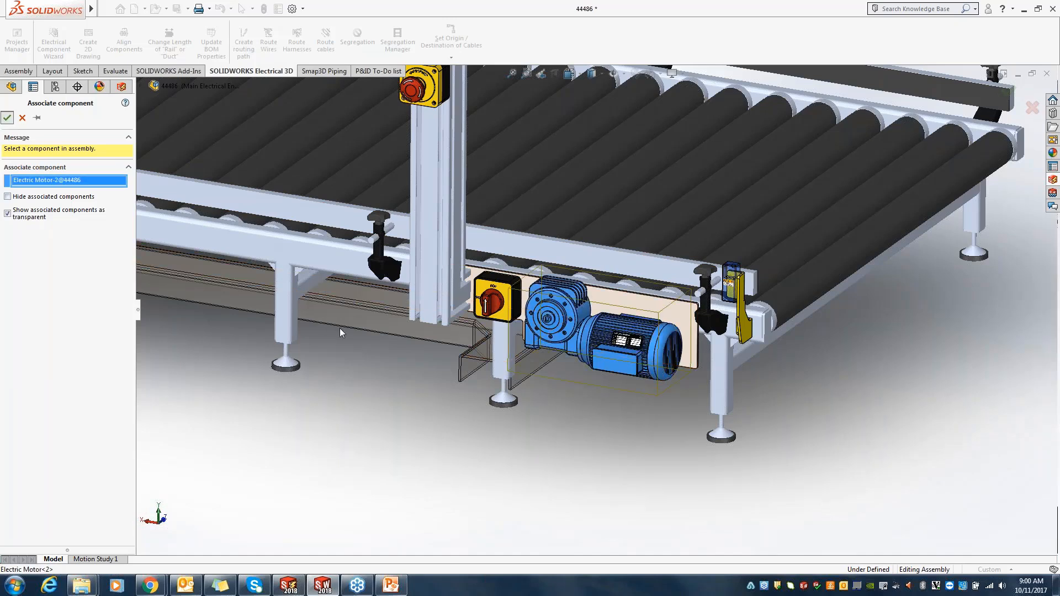
key(Return)
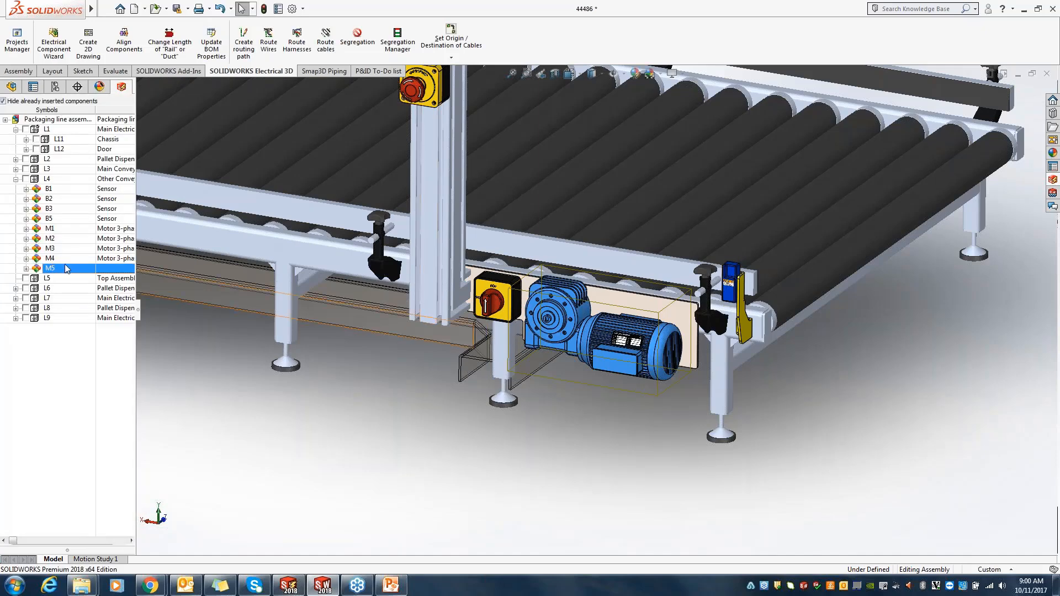
click(26, 268)
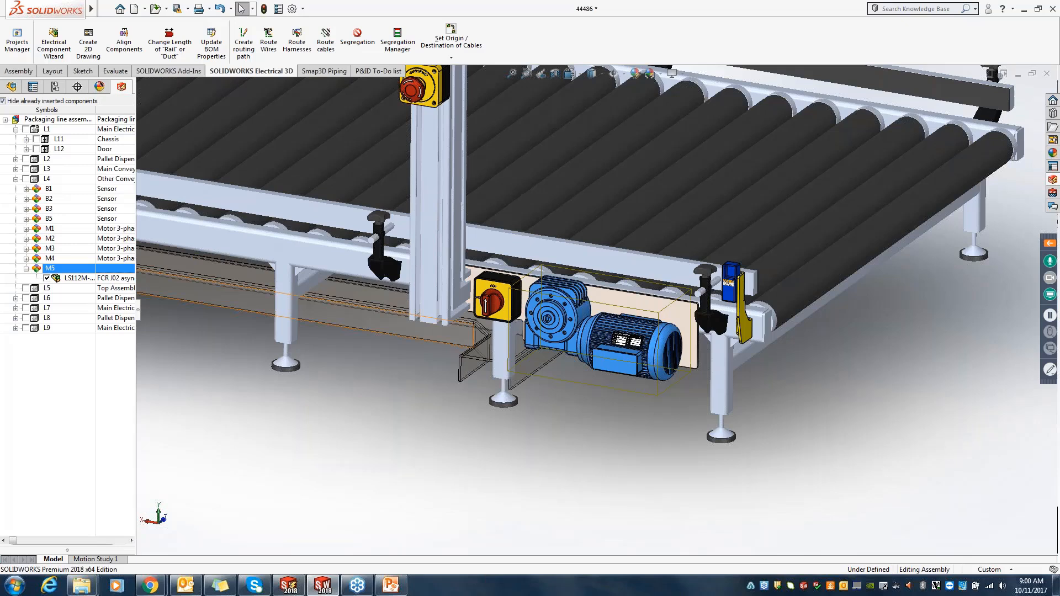
click(26, 269)
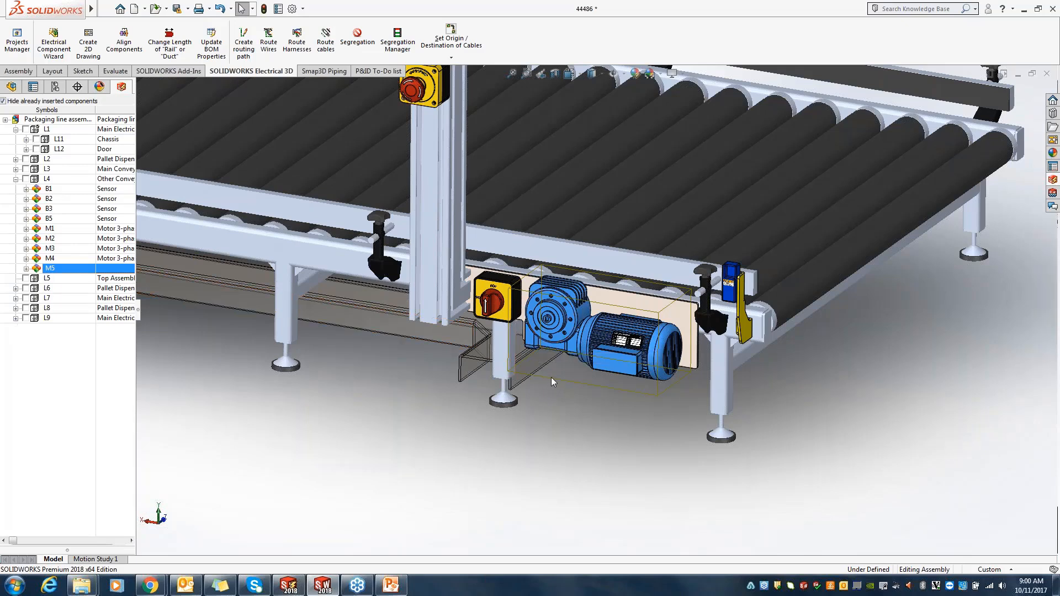
Step: Route the cables of the selected Electric Motor component as a SOLIDWORKS Route using splines
click(325, 39)
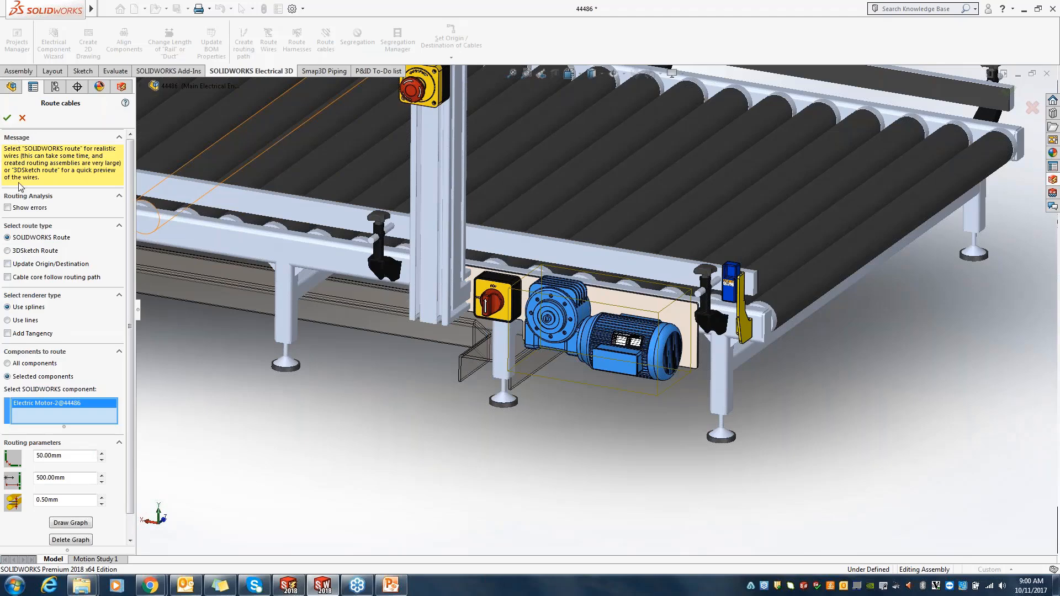
click(7, 117)
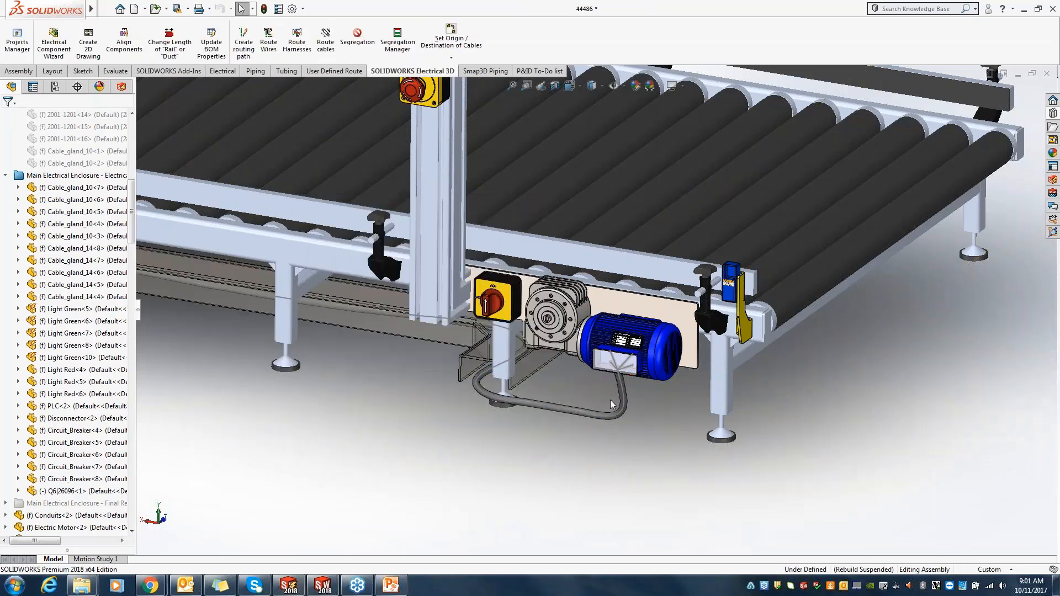
Step: Examine the routed cable along the conduits, at the motor's connection box and at the main electrical enclosure's terminal strip
scroll(595, 402, up, 9)
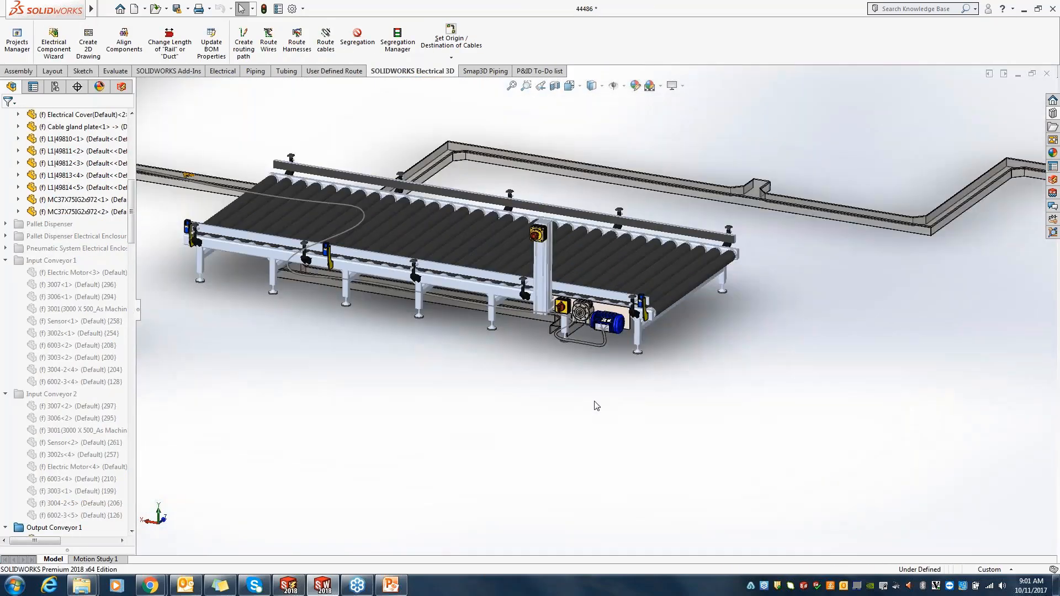
middle_drag(418, 183, 427, 337)
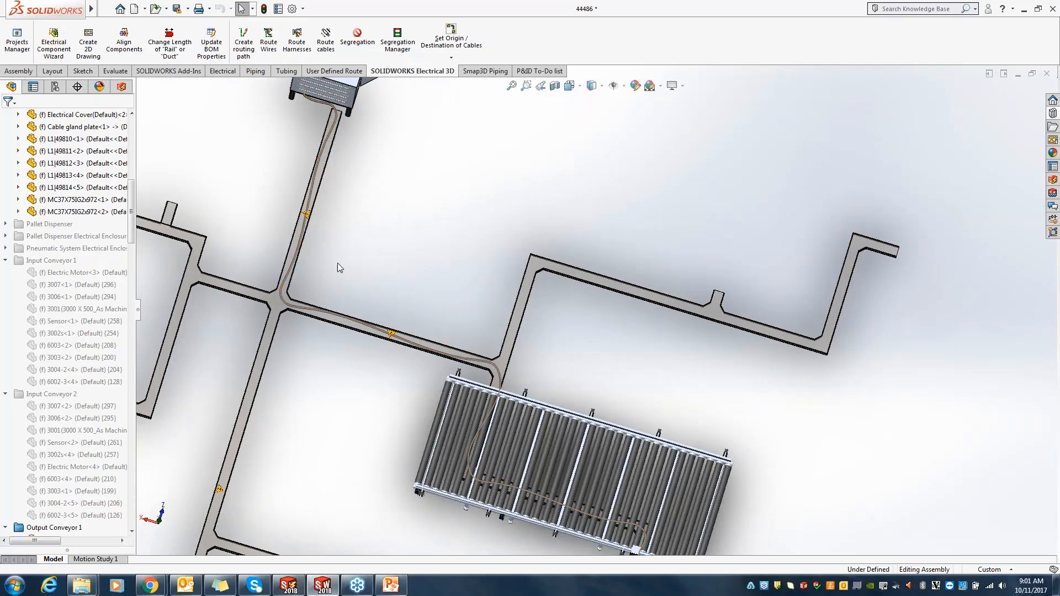
key(space)
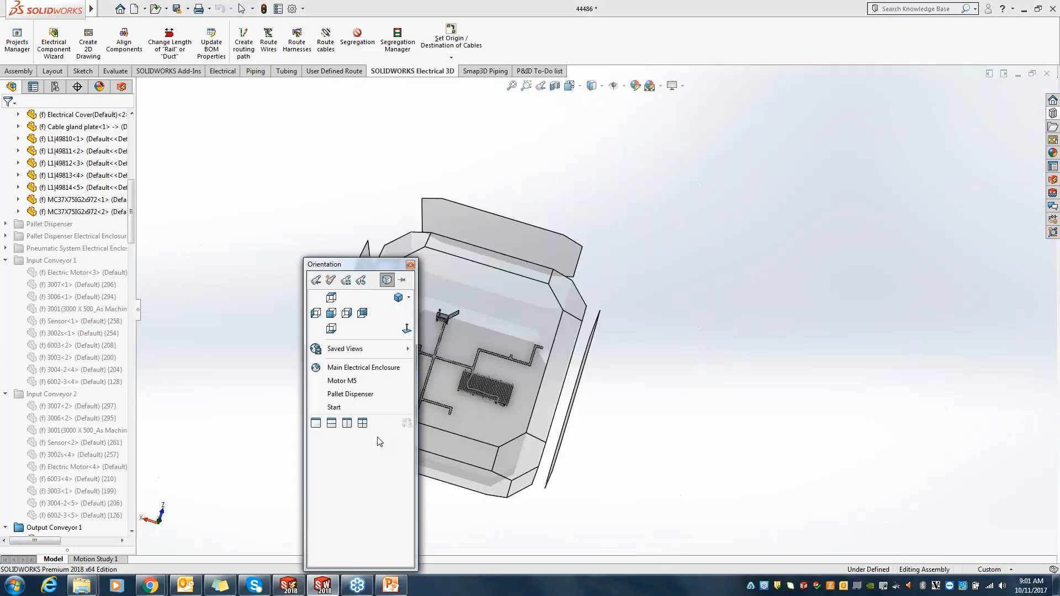
click(368, 387)
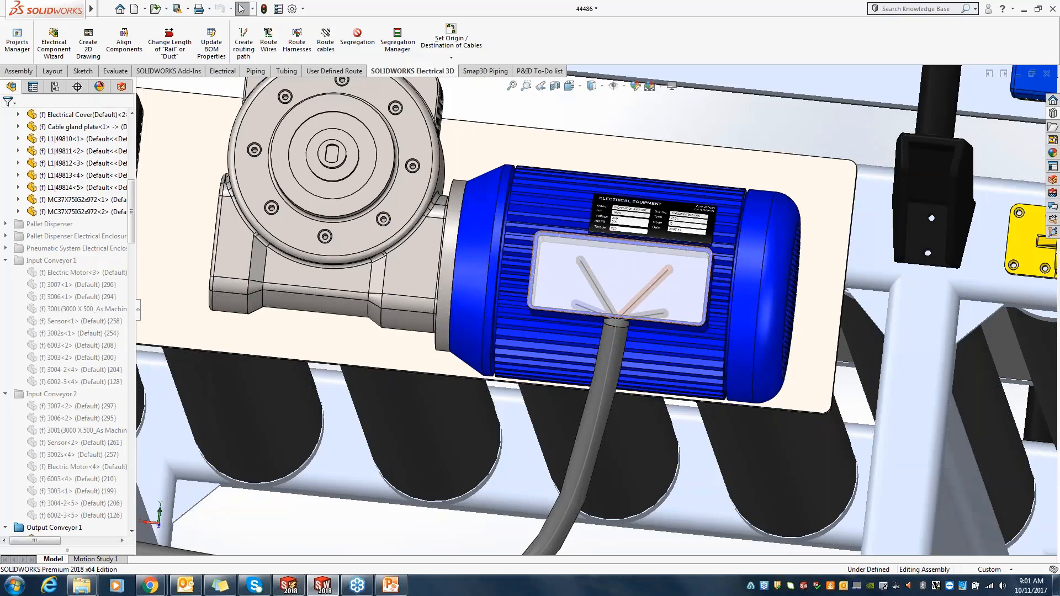
key(space)
click(362, 368)
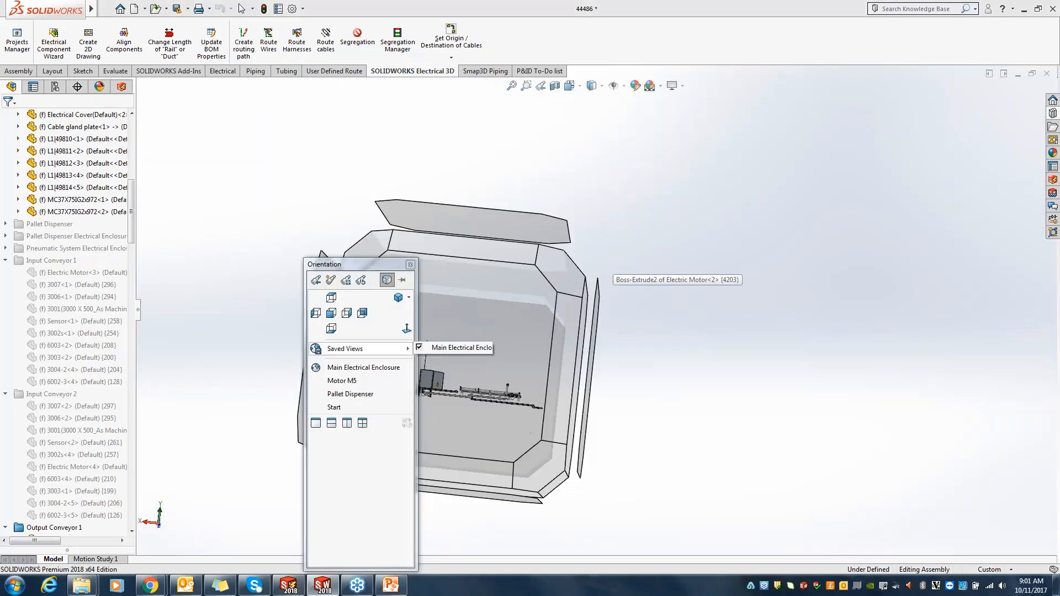
click(362, 369)
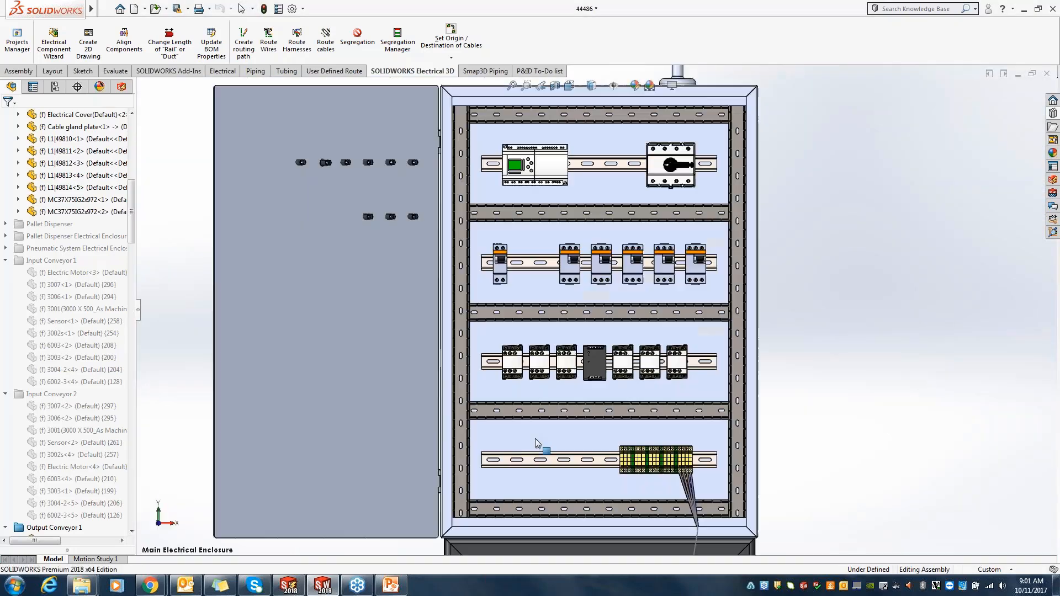
scroll(668, 433, down, 10)
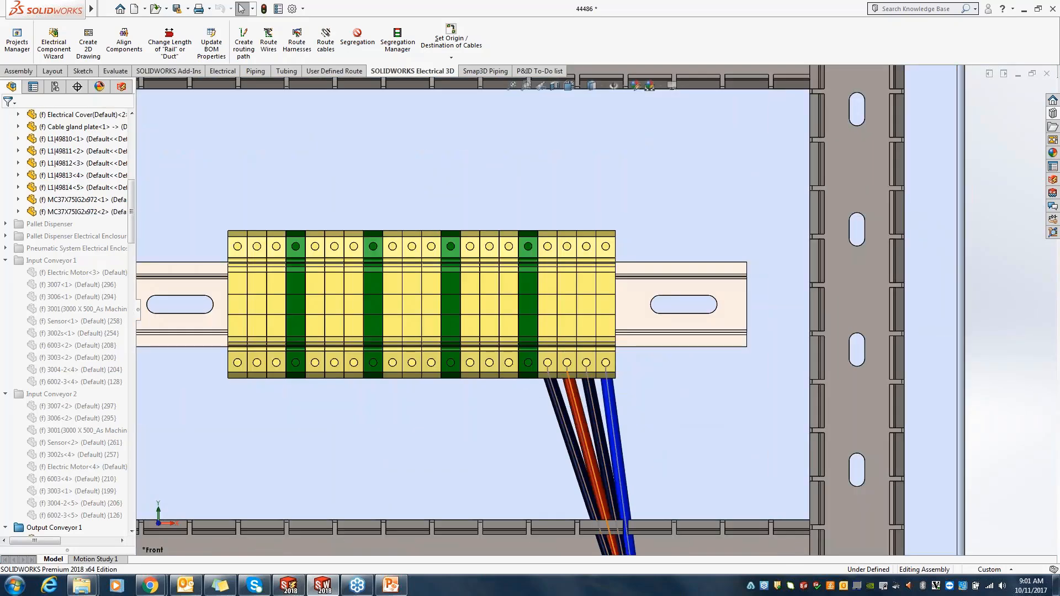
scroll(596, 310, up, 8)
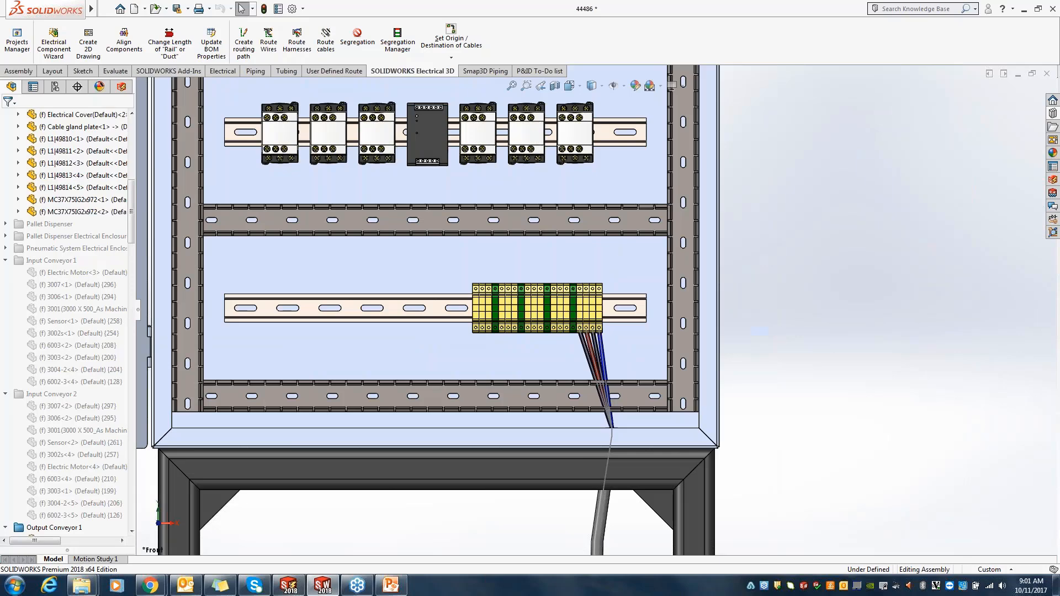
Step: Switch to SOLIDWORKS Electrical and review the BOM grouped by manufacturer in the report manager
click(288, 585)
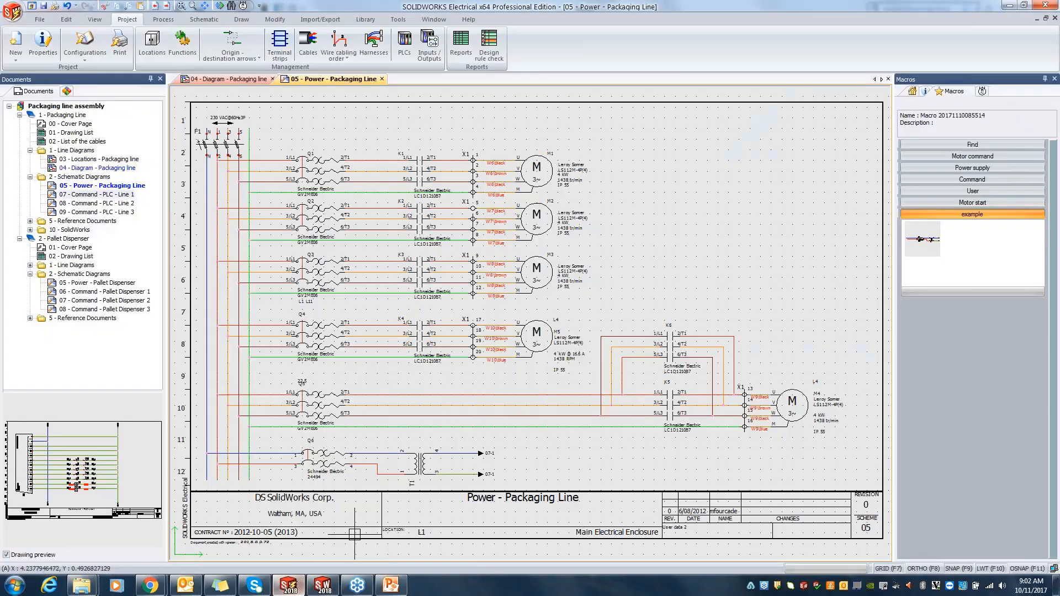
click(459, 48)
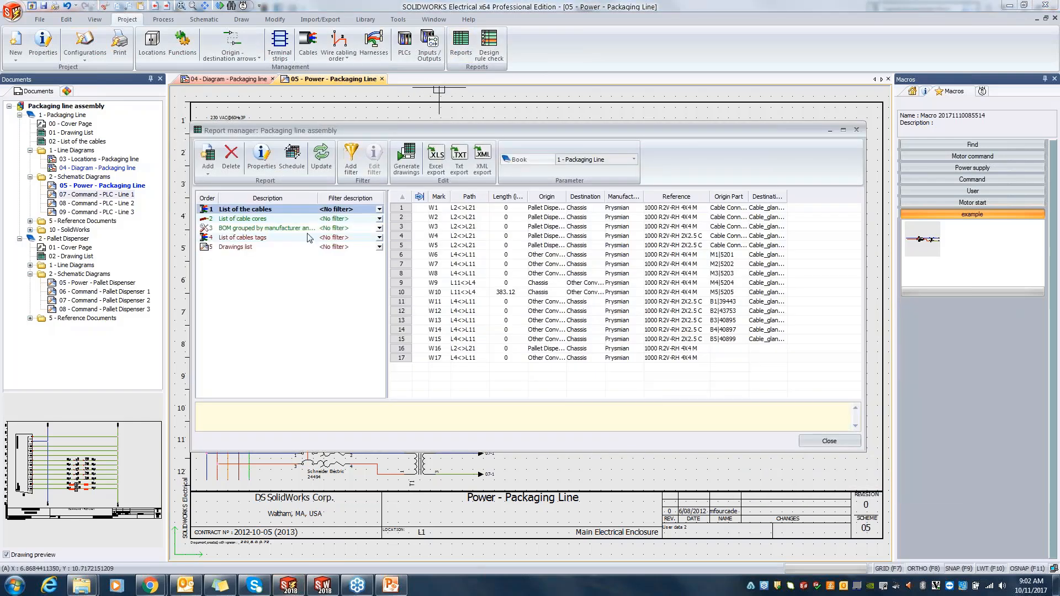
click(286, 229)
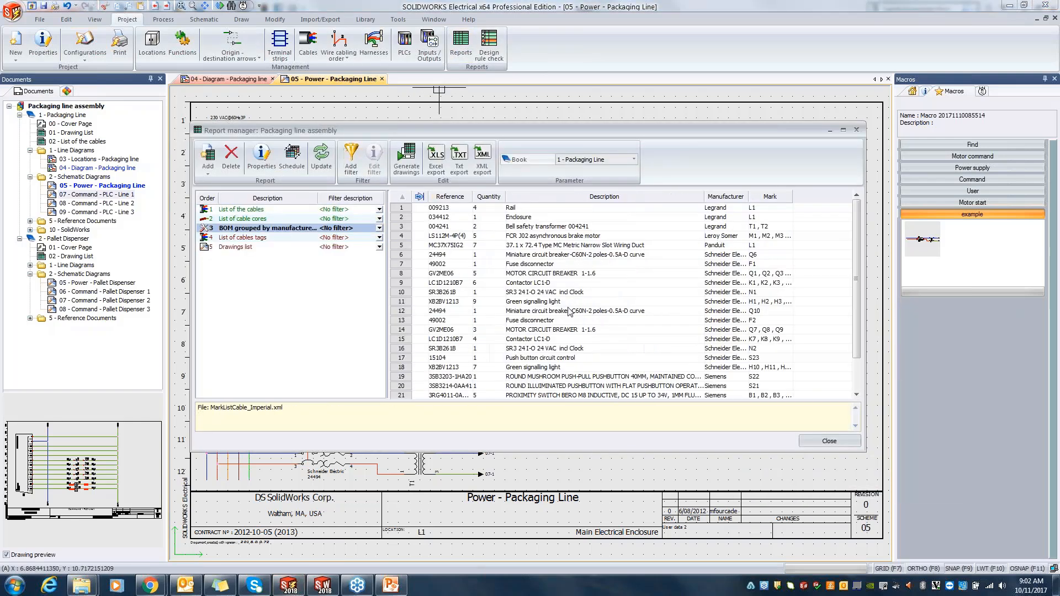
mouse_move(857, 253)
mouse_down()
mouse_move(856, 285)
mouse_move(855, 269)
mouse_up()
Step: Check the length of cable W10 in the List of the cables report, and close the report manager
click(262, 211)
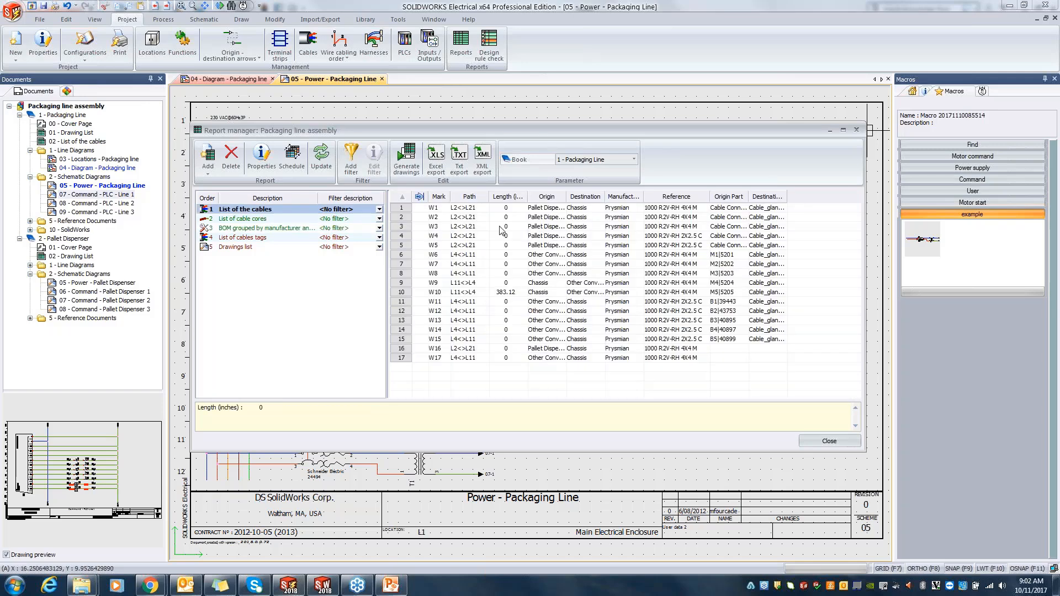
drag(527, 197, 635, 197)
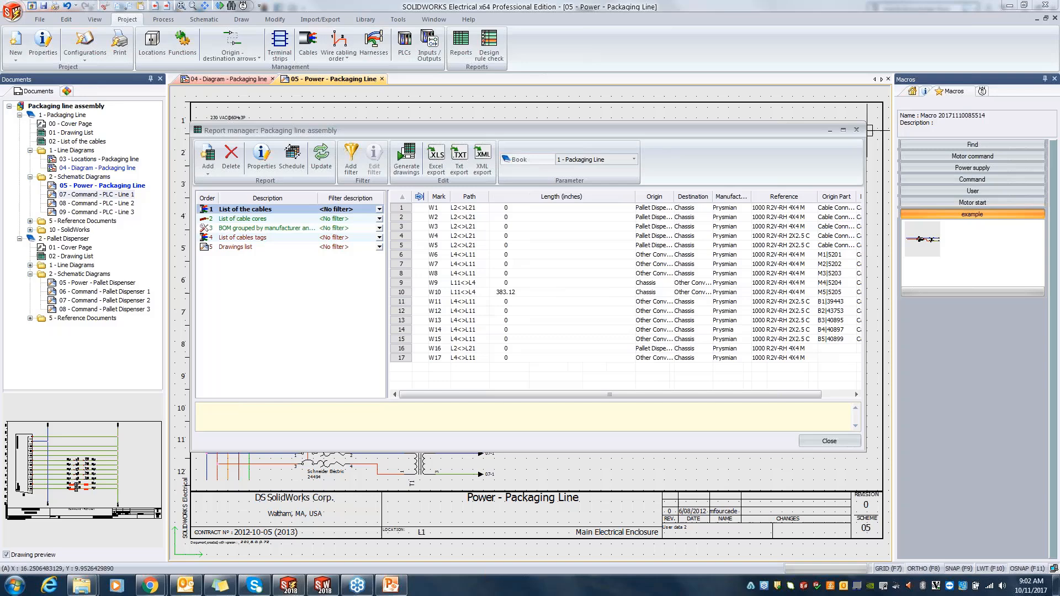
click(434, 292)
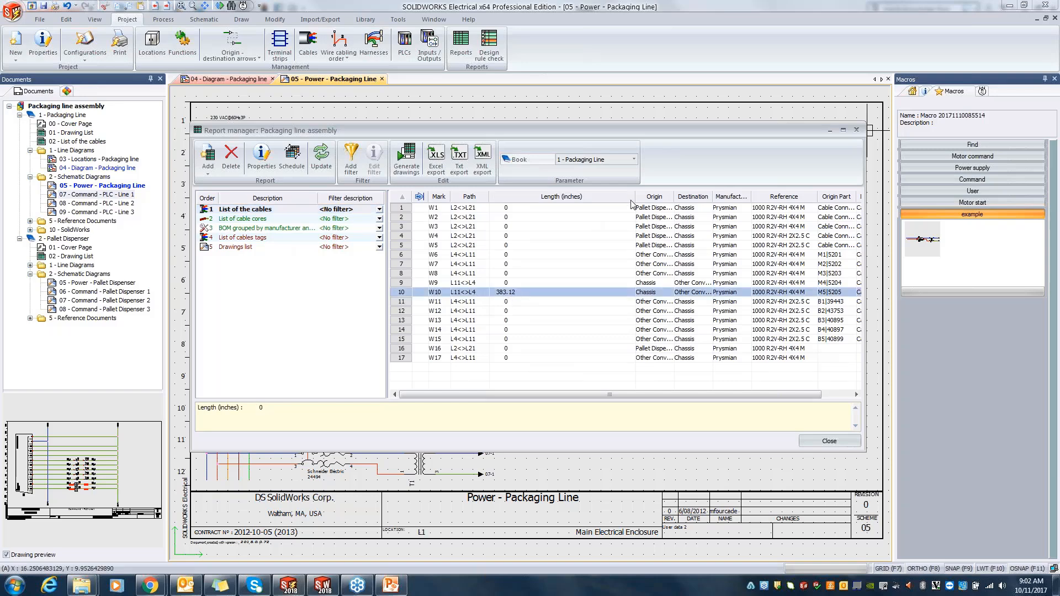
drag(635, 197, 564, 198)
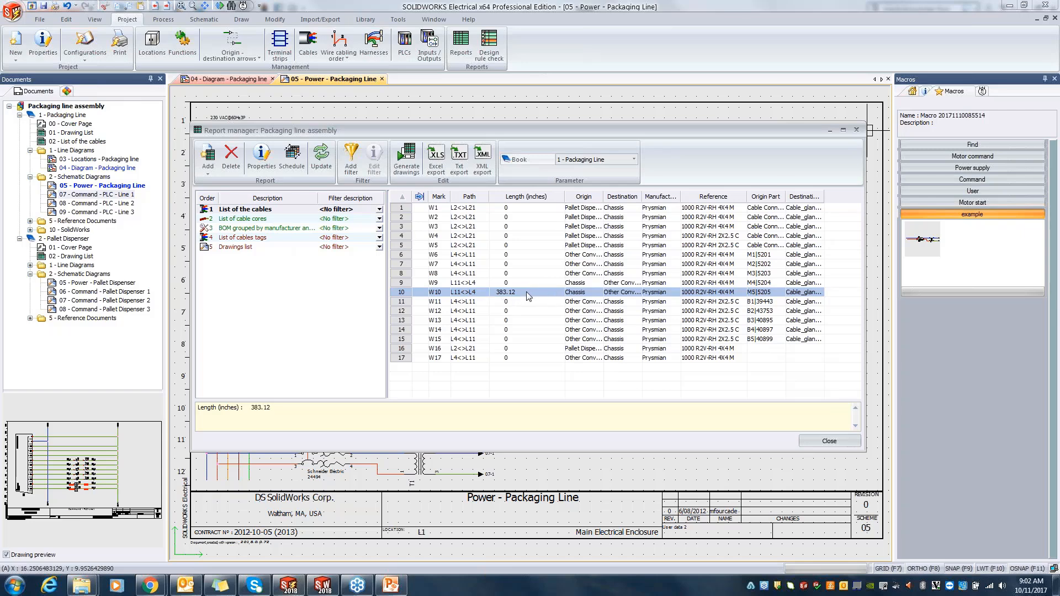
click(829, 440)
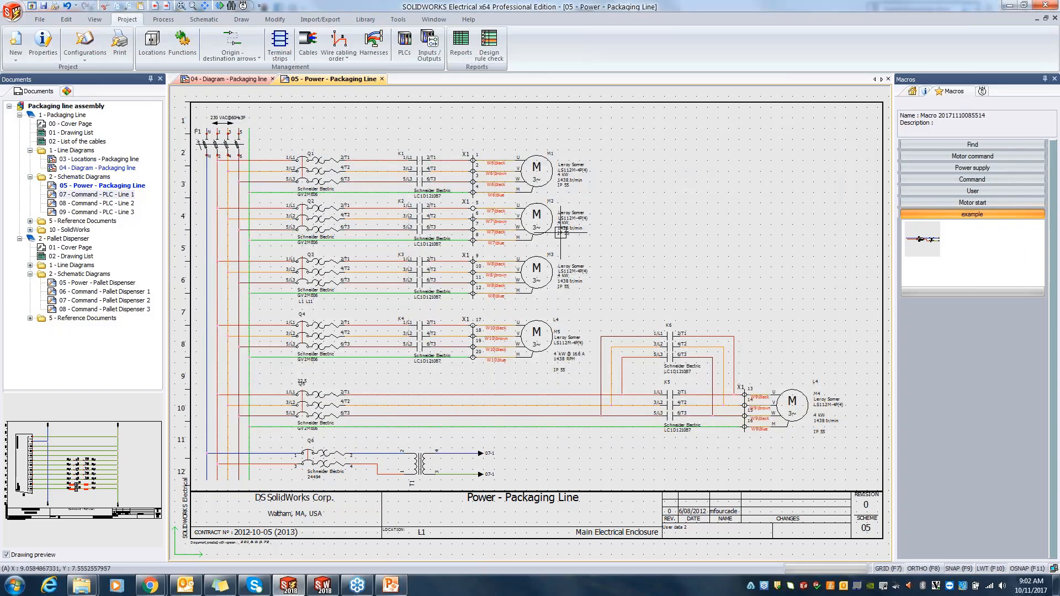
Step: Open the online content from the manufacturer parts manager and log in to the SOLIDWORKS Electrical Content Portal in the browser
click(365, 20)
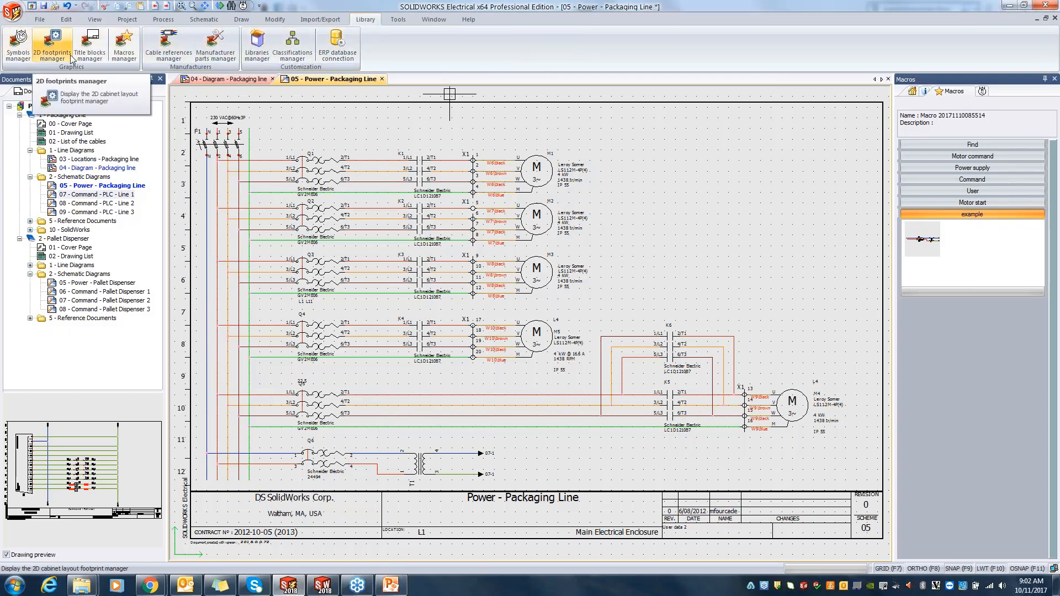
click(215, 49)
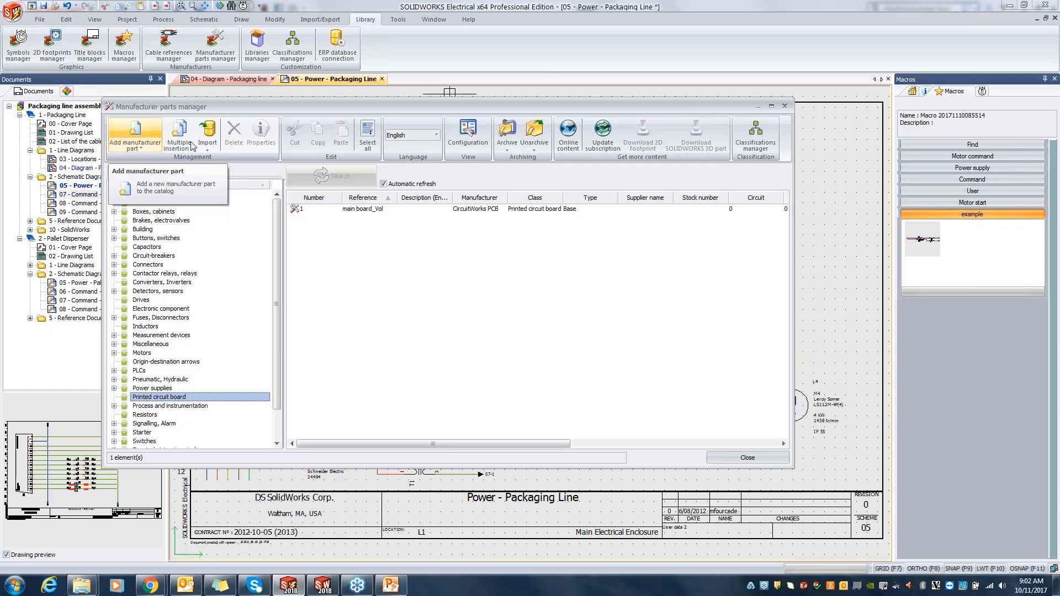
click(569, 135)
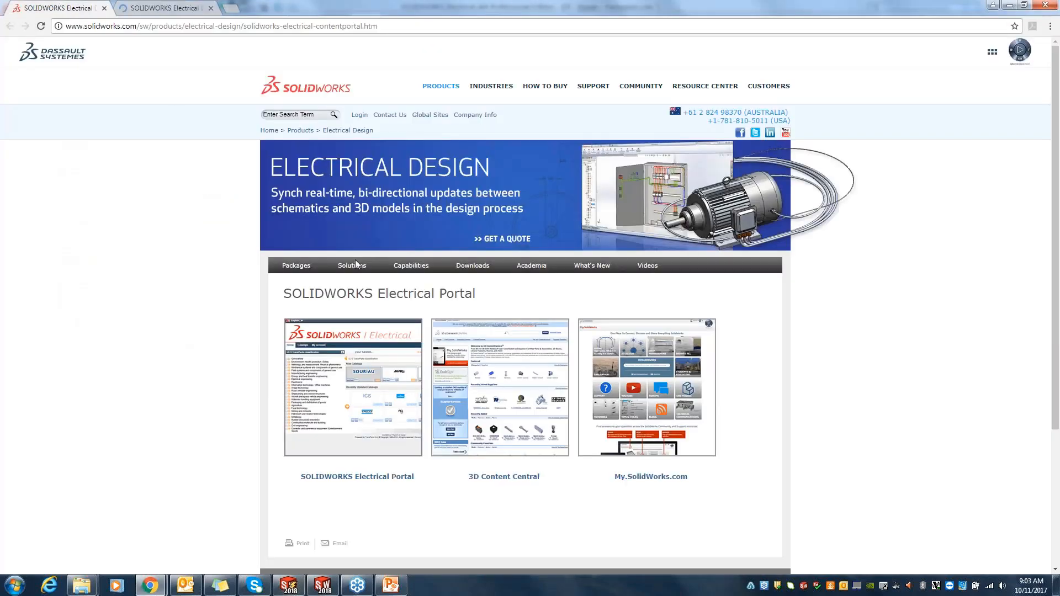
click(341, 353)
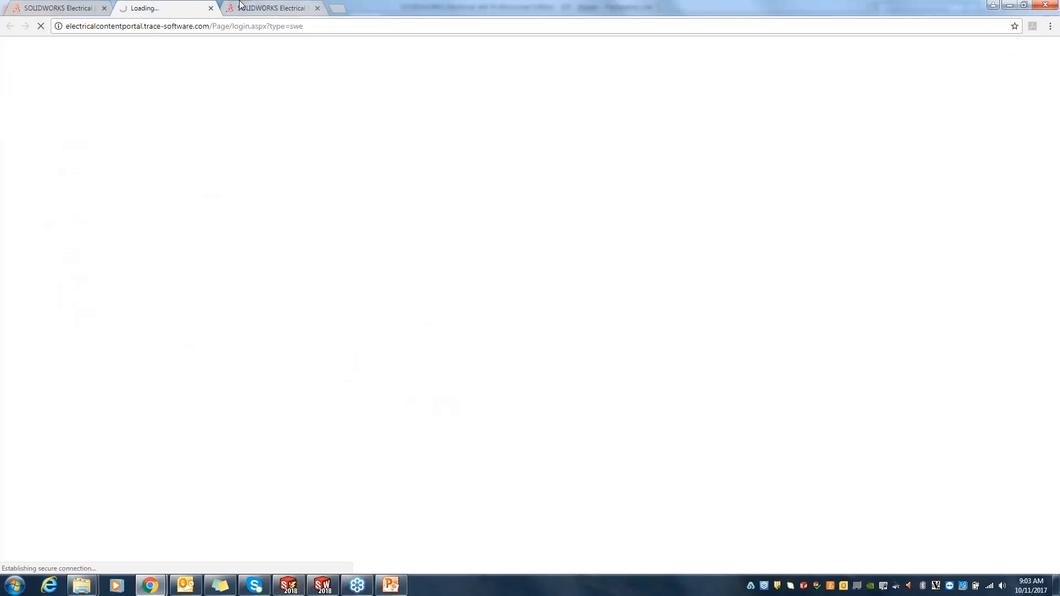
click(317, 9)
click(620, 354)
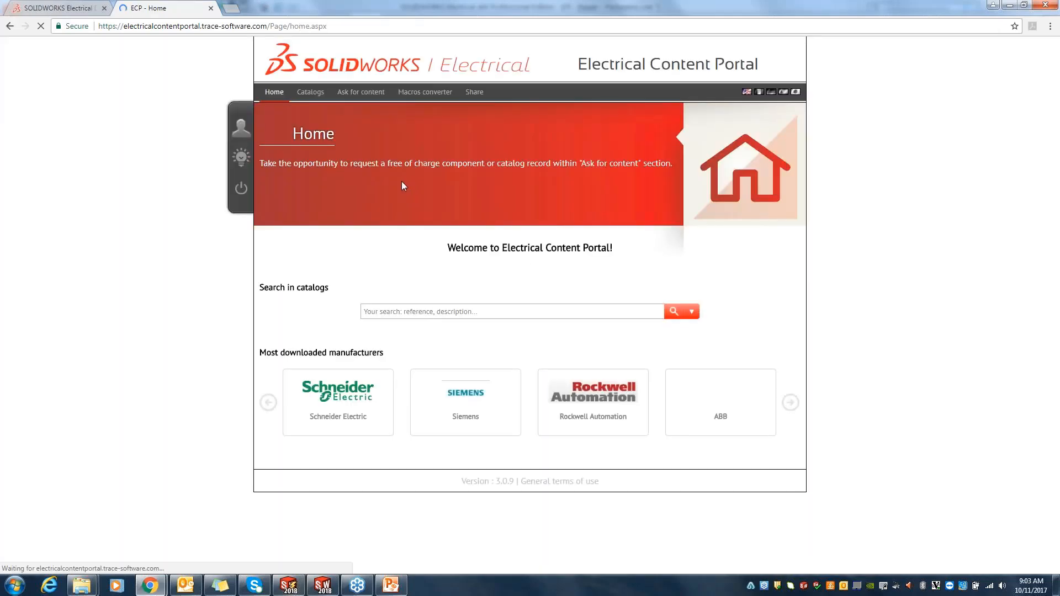
Step: Browse the portal's manufacturer catalogs and expand the ABB entry to view its downloadable part packages
click(311, 91)
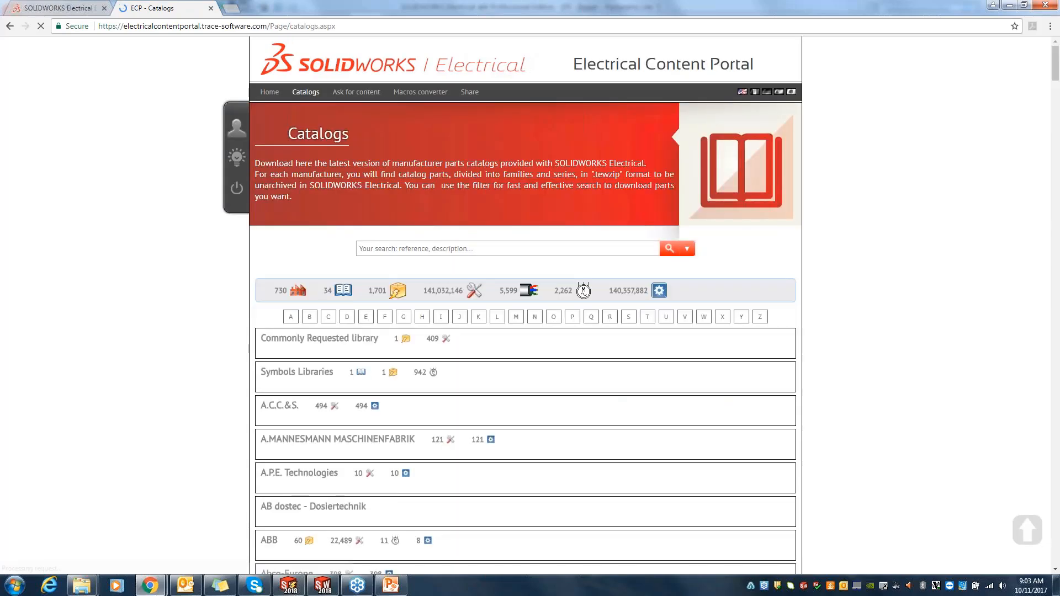
scroll(562, 388, down, 1)
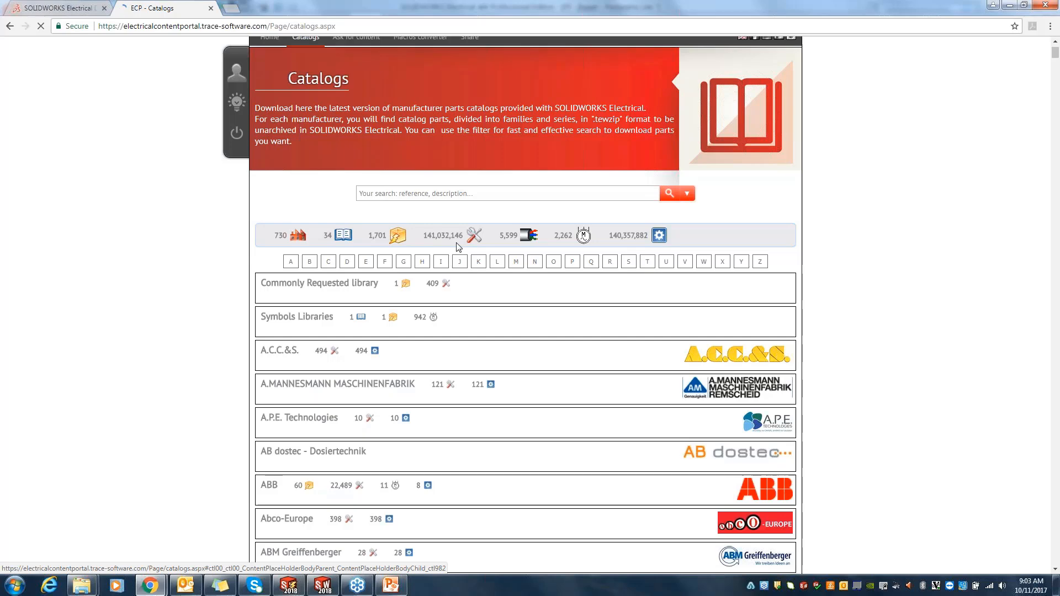
scroll(530, 370, down, 3)
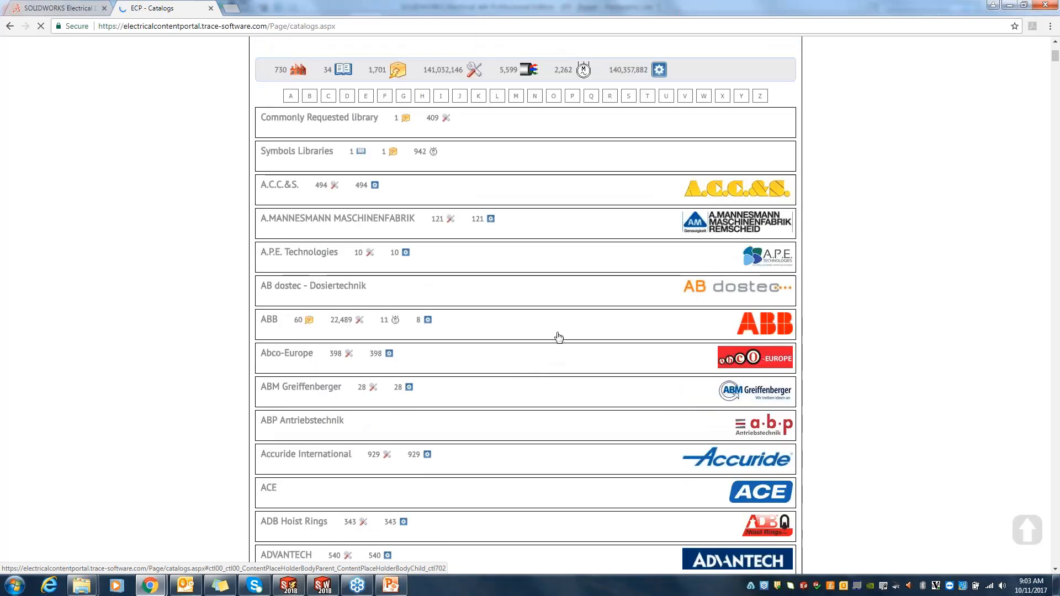
click(559, 334)
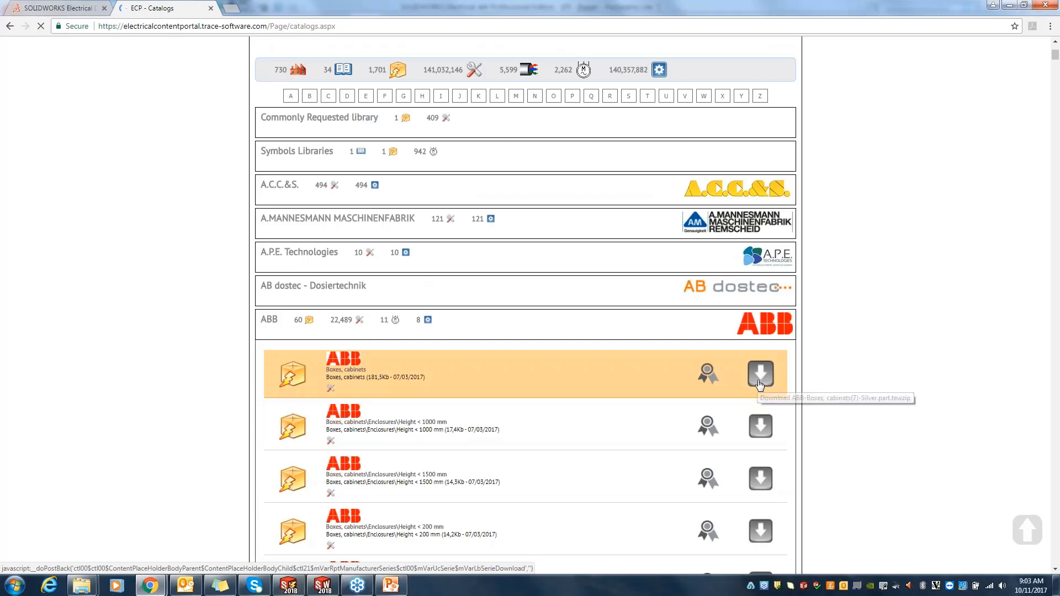
Step: Switch back to SOLIDWORKS Electrical, close the manufacturer parts manager, and briefly view the libraries manager before closing it
click(293, 586)
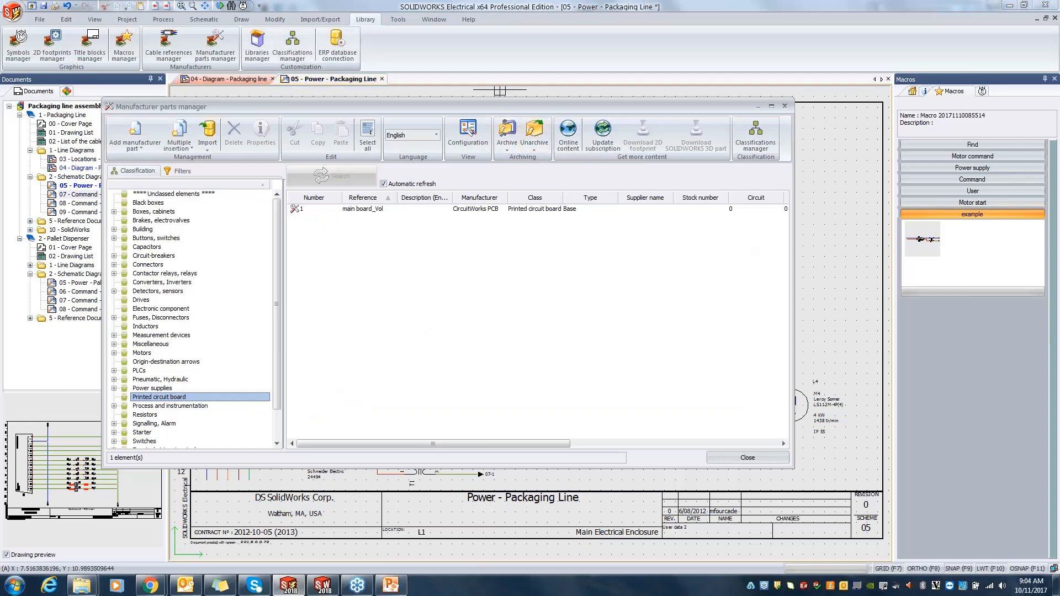
click(785, 106)
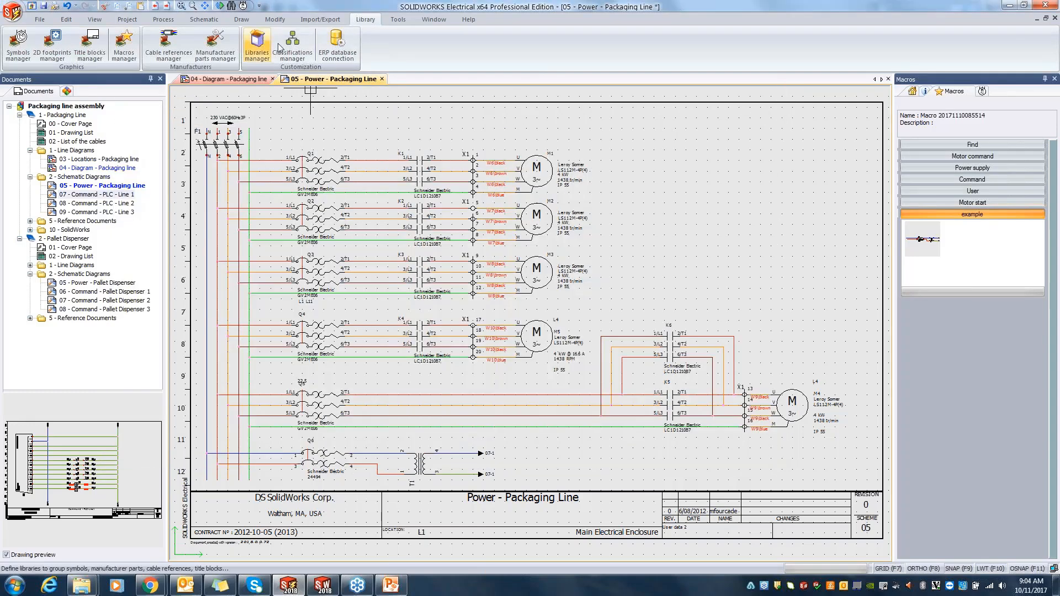
click(257, 44)
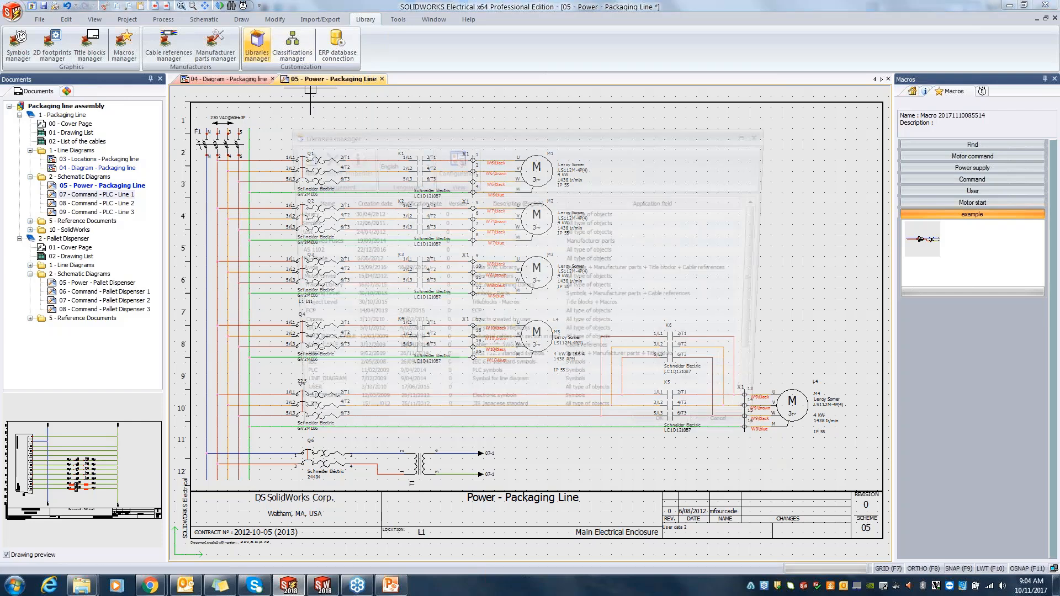
click(764, 135)
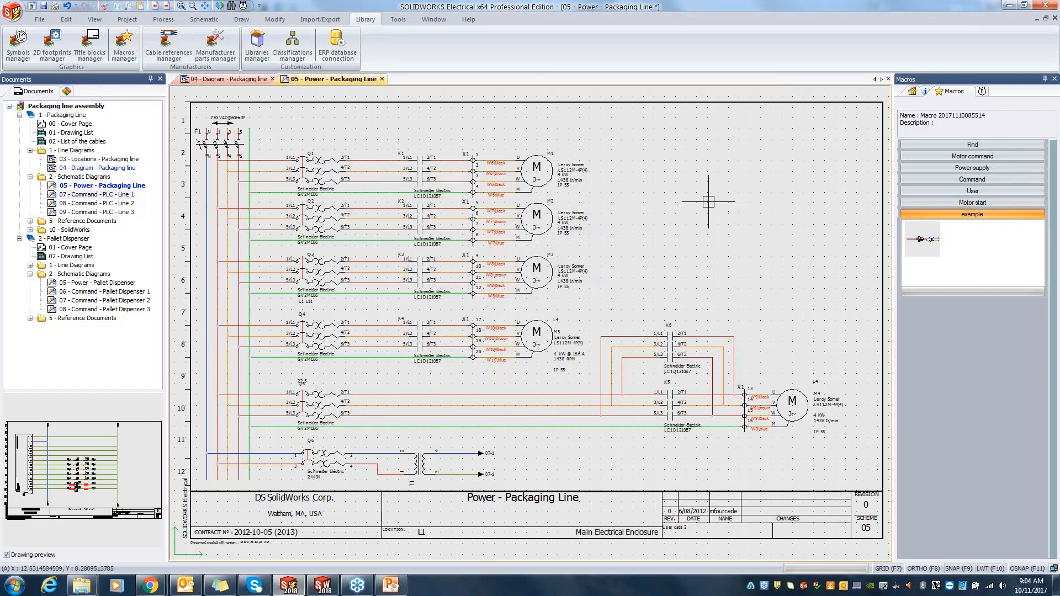